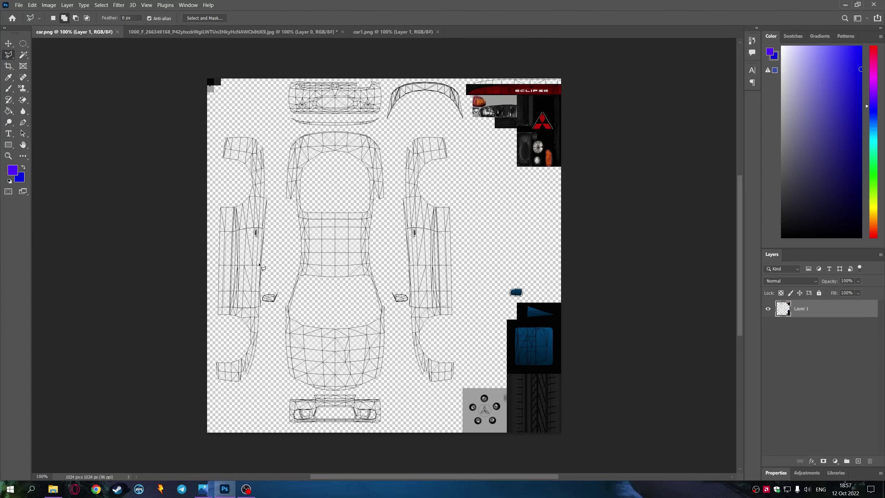
Start a polygonal lasso outline of the central body panel, placing points down its curved side
{"action": "scroll", "coordinate": [371, 217], "scroll_direction": "up", "scroll_amount": 3}
{"action": "scroll", "coordinate": [366, 216], "scroll_direction": "up", "scroll_amount": 1}
{"action": "left_click", "coordinate": [337, 170]}
{"action": "scroll", "coordinate": [362, 251], "scroll_direction": "up", "scroll_amount": 1}
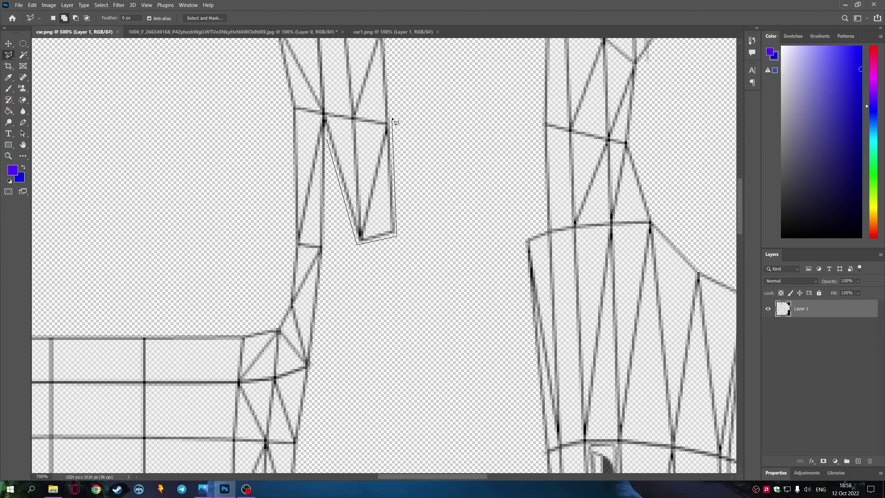
{"action": "scroll", "coordinate": [394, 121], "scroll_direction": "down", "scroll_amount": 4}
{"action": "scroll", "coordinate": [340, 230], "scroll_direction": "up", "scroll_amount": 4}
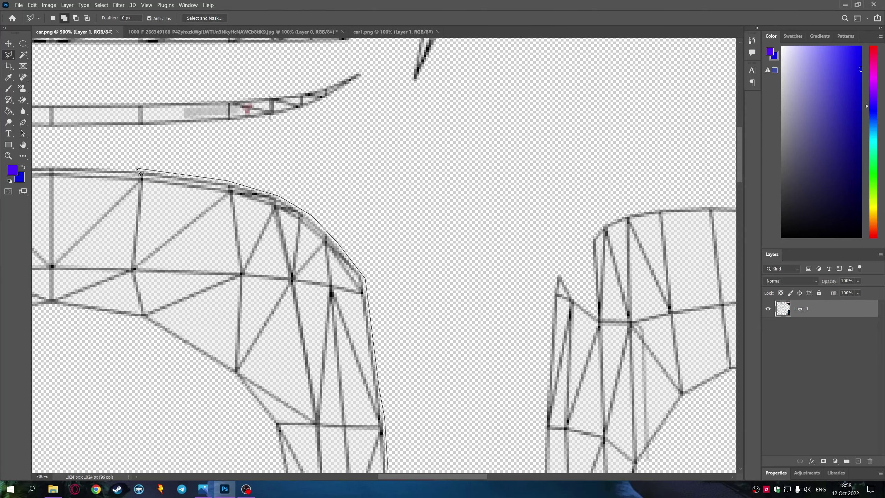
{"action": "scroll", "coordinate": [138, 171], "scroll_direction": "down", "scroll_amount": 4}
{"action": "scroll", "coordinate": [258, 200], "scroll_direction": "up", "scroll_amount": 4}
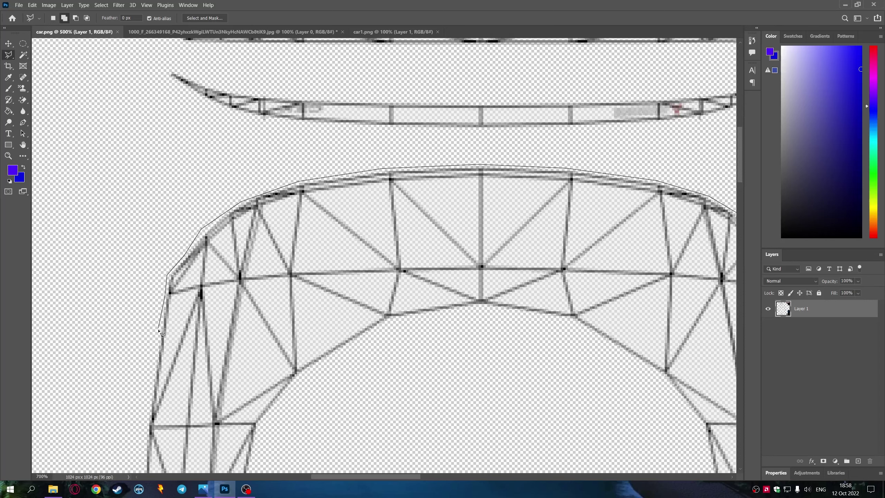
{"action": "left_click", "coordinate": [141, 423]}
{"action": "scroll", "coordinate": [141, 422], "scroll_direction": "down", "scroll_amount": 5}
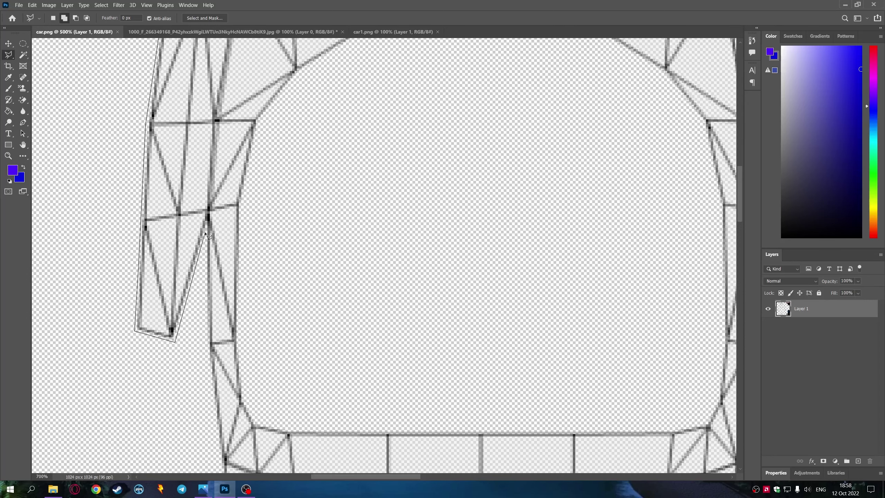
{"action": "left_click", "coordinate": [219, 462]}
Pan and zoom across the template to follow the rest of the central panel's outer edge
{"action": "scroll", "coordinate": [222, 465], "scroll_direction": "down", "scroll_amount": 3}
{"action": "scroll", "coordinate": [247, 425], "scroll_direction": "down", "scroll_amount": 3}
{"action": "scroll", "coordinate": [237, 401], "scroll_direction": "down", "scroll_amount": 1}
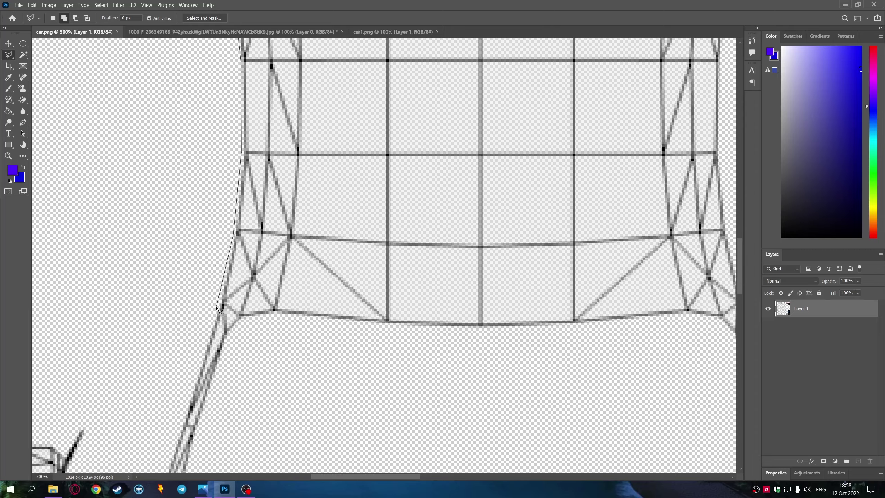
{"action": "scroll", "coordinate": [188, 409], "scroll_direction": "down", "scroll_amount": 3}
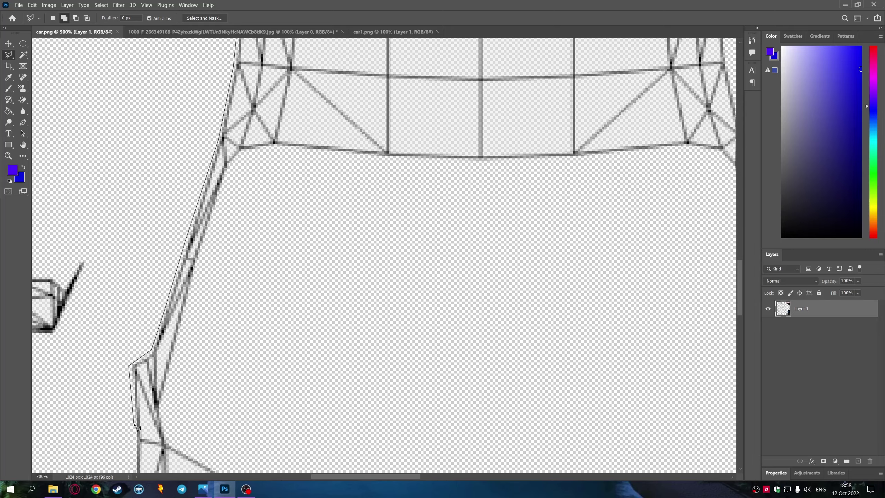
{"action": "scroll", "coordinate": [134, 424], "scroll_direction": "down", "scroll_amount": 3}
{"action": "scroll", "coordinate": [135, 380], "scroll_direction": "down", "scroll_amount": 3}
{"action": "scroll", "coordinate": [160, 382], "scroll_direction": "down", "scroll_amount": 3}
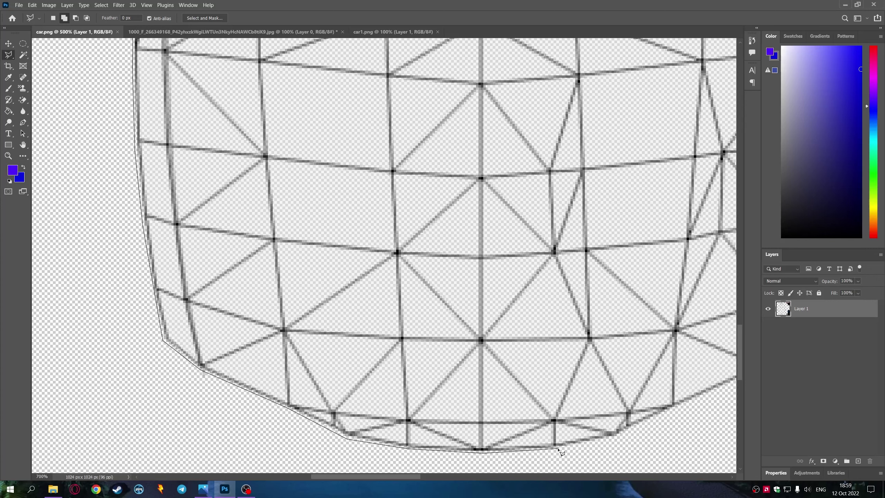
{"action": "scroll", "coordinate": [672, 420], "scroll_direction": "right", "scroll_amount": 4}
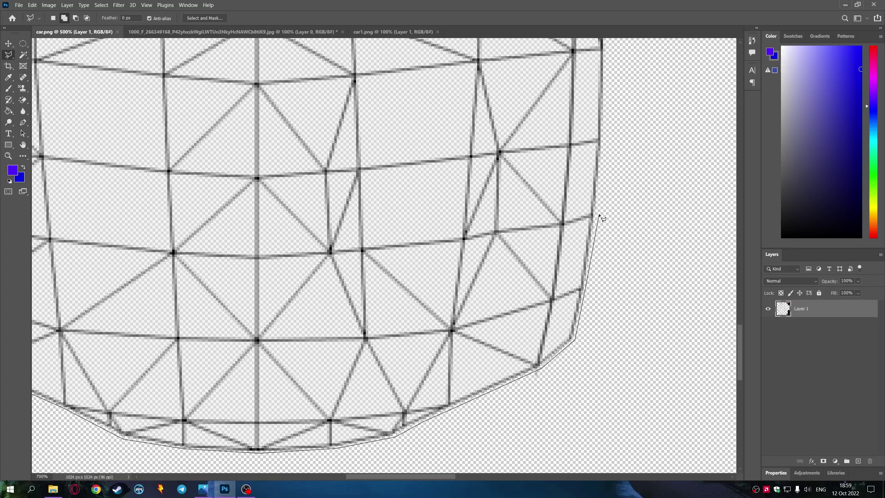
{"action": "scroll", "coordinate": [605, 141], "scroll_direction": "up", "scroll_amount": 5}
{"action": "scroll", "coordinate": [606, 150], "scroll_direction": "up", "scroll_amount": 4}
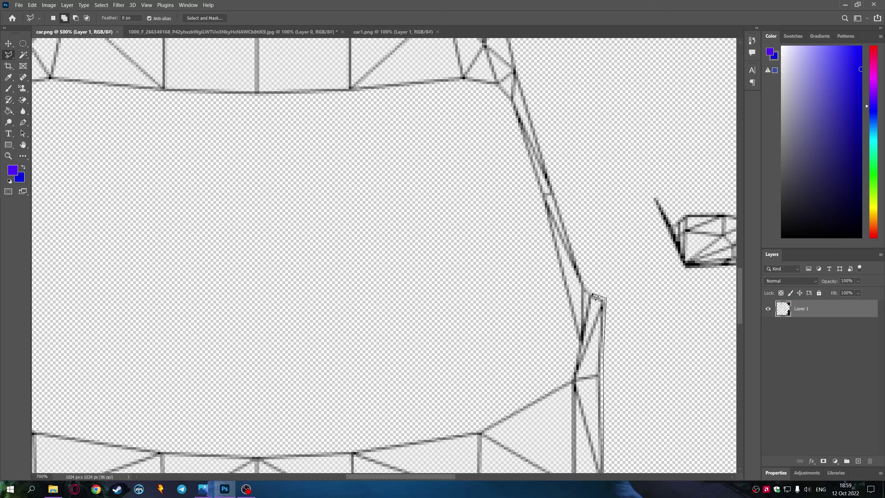
{"action": "scroll", "coordinate": [520, 76], "scroll_direction": "up", "scroll_amount": 5}
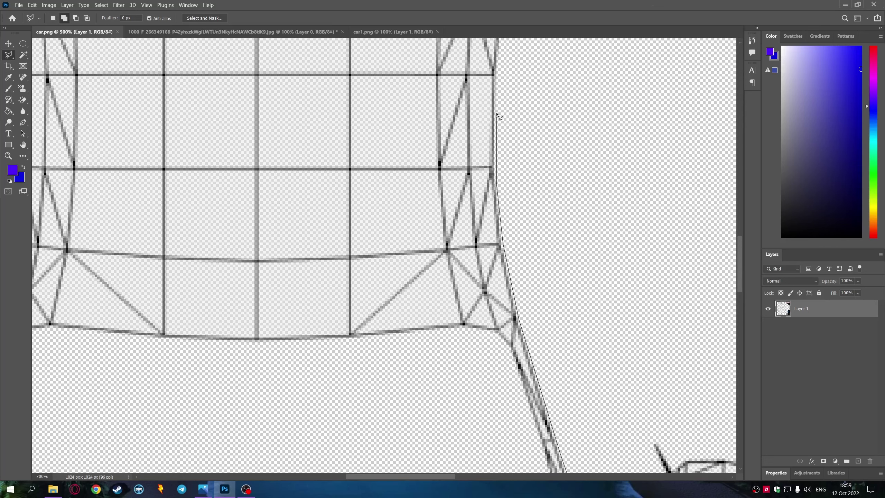
{"action": "scroll", "coordinate": [502, 160], "scroll_direction": "up", "scroll_amount": 3}
{"action": "scroll", "coordinate": [521, 111], "scroll_direction": "up", "scroll_amount": 4}
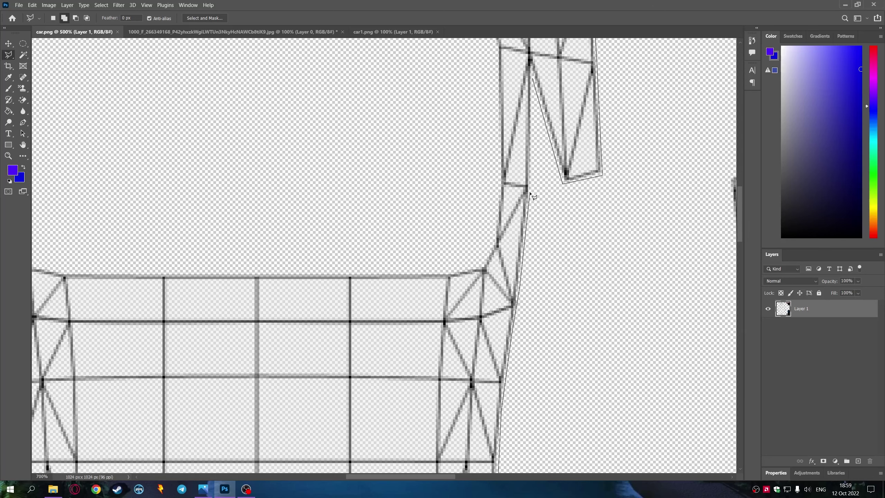
{"action": "scroll", "coordinate": [573, 277], "scroll_direction": "down", "scroll_amount": 4}
Trace the door panel's top edge with lasso points up to its upper corner
{"action": "scroll", "coordinate": [530, 415], "scroll_direction": "up", "scroll_amount": 6}
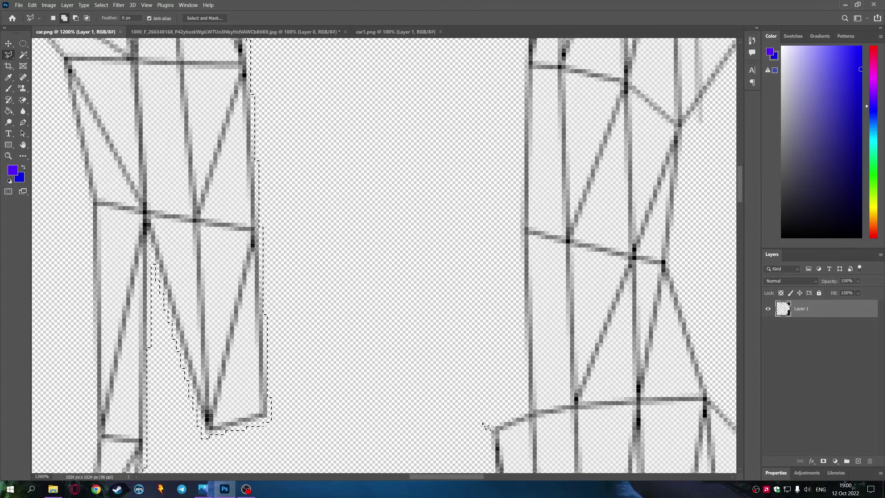
{"action": "scroll", "coordinate": [530, 415], "scroll_direction": "up", "scroll_amount": 3}
{"action": "left_click", "coordinate": [538, 133]}
{"action": "left_click", "coordinate": [547, 100]}
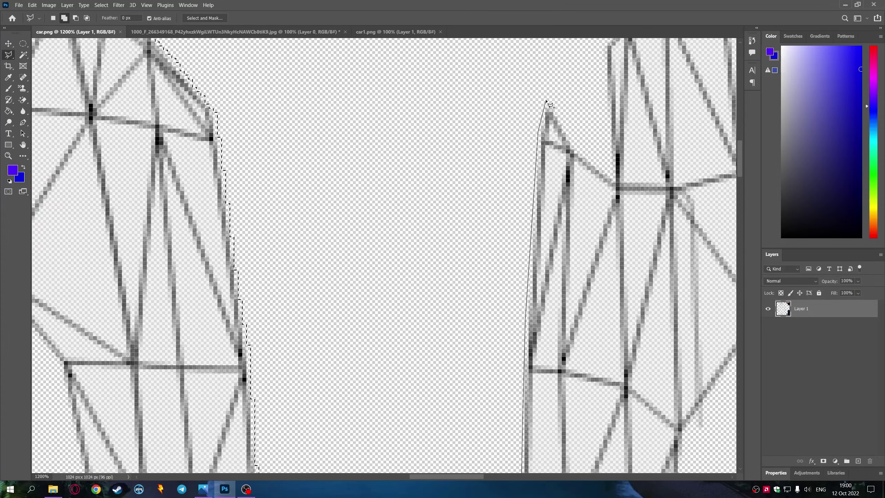
{"action": "left_click", "coordinate": [584, 156]}
{"action": "left_click", "coordinate": [614, 176]}
{"action": "scroll", "coordinate": [439, 206], "scroll_direction": "up", "scroll_amount": 3}
{"action": "scroll", "coordinate": [438, 206], "scroll_direction": "right", "scroll_amount": 4}
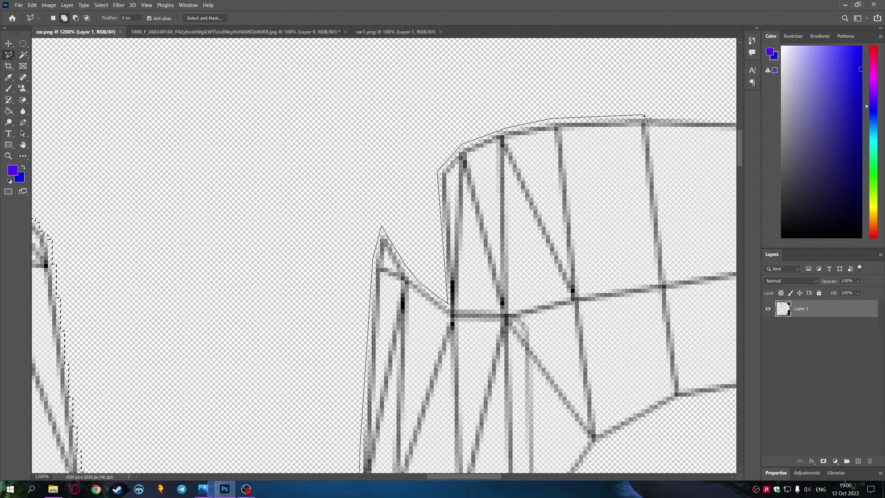
{"action": "scroll", "coordinate": [648, 120], "scroll_direction": "right", "scroll_amount": 9}
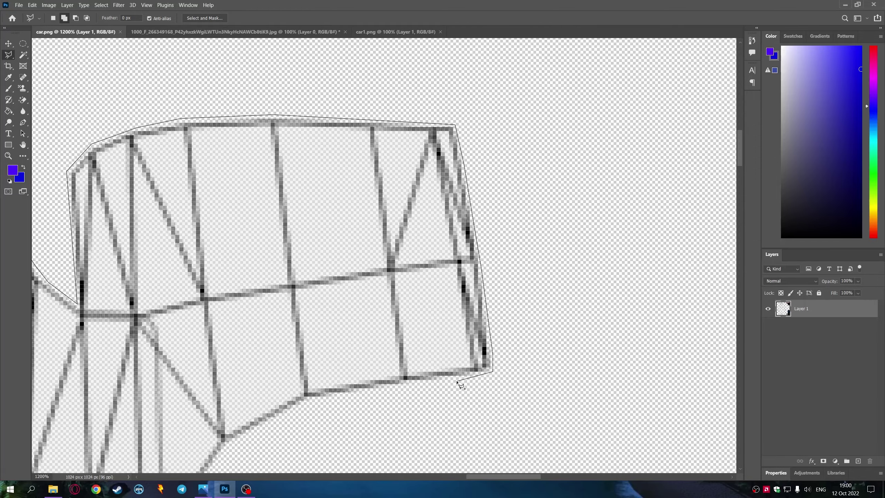
{"action": "scroll", "coordinate": [304, 404], "scroll_direction": "down", "scroll_amount": 4}
{"action": "scroll", "coordinate": [304, 404], "scroll_direction": "left", "scroll_amount": 3}
Continue the side panel outline around its corner to the bottom-right point
{"action": "left_click", "coordinate": [366, 257]}
{"action": "left_click", "coordinate": [286, 373]}
{"action": "scroll", "coordinate": [287, 373], "scroll_direction": "down", "scroll_amount": 4}
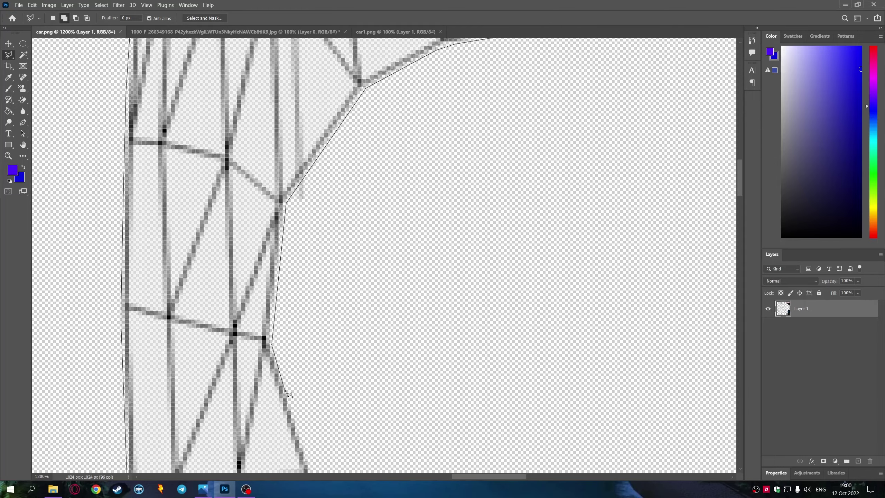
{"action": "scroll", "coordinate": [285, 392], "scroll_direction": "down", "scroll_amount": 4}
{"action": "left_click", "coordinate": [666, 457]}
{"action": "scroll", "coordinate": [672, 396], "scroll_direction": "down", "scroll_amount": 5}
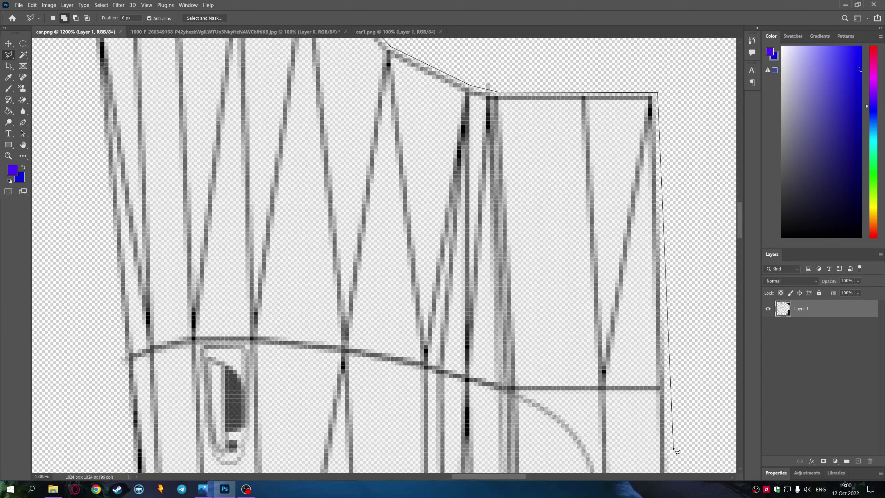
{"action": "scroll", "coordinate": [672, 412], "scroll_direction": "down", "scroll_amount": 5}
{"action": "scroll", "coordinate": [682, 396], "scroll_direction": "down", "scroll_amount": 5}
{"action": "scroll", "coordinate": [680, 378], "scroll_direction": "down", "scroll_amount": 5}
{"action": "scroll", "coordinate": [680, 379], "scroll_direction": "down", "scroll_amount": 5}
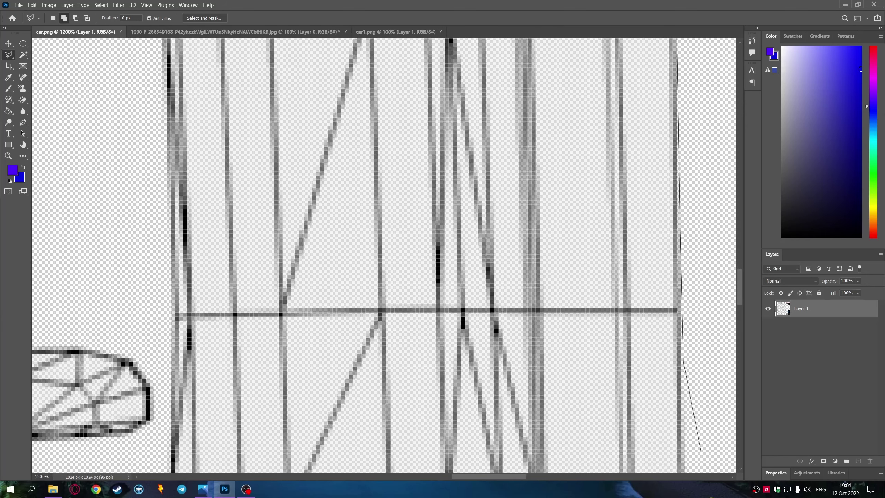
{"action": "scroll", "coordinate": [697, 450], "scroll_direction": "down", "scroll_amount": 5}
Follow the side panel's curved lower edge with points out to its right corner
{"action": "left_click", "coordinate": [404, 414]}
{"action": "scroll", "coordinate": [405, 413], "scroll_direction": "down", "scroll_amount": 5}
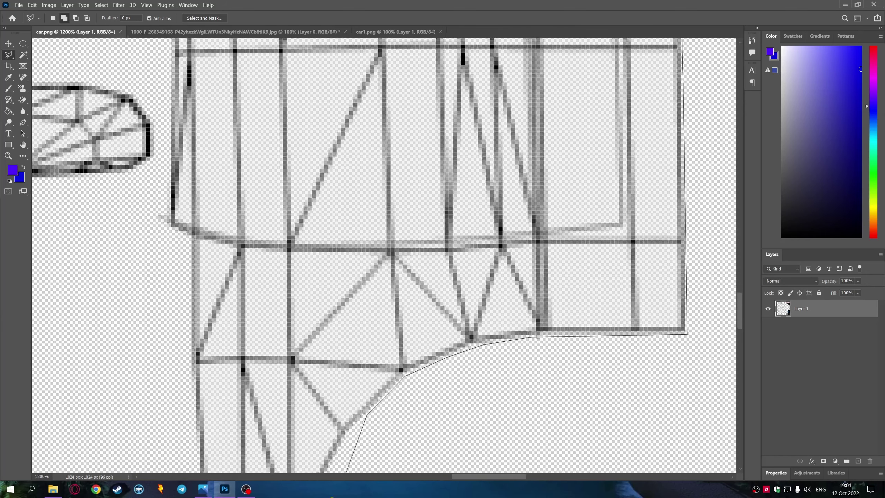
{"action": "left_click", "coordinate": [345, 284]}
{"action": "left_click", "coordinate": [296, 385]}
{"action": "scroll", "coordinate": [297, 394], "scroll_direction": "down", "scroll_amount": 3}
{"action": "scroll", "coordinate": [307, 415], "scroll_direction": "down", "scroll_amount": 2}
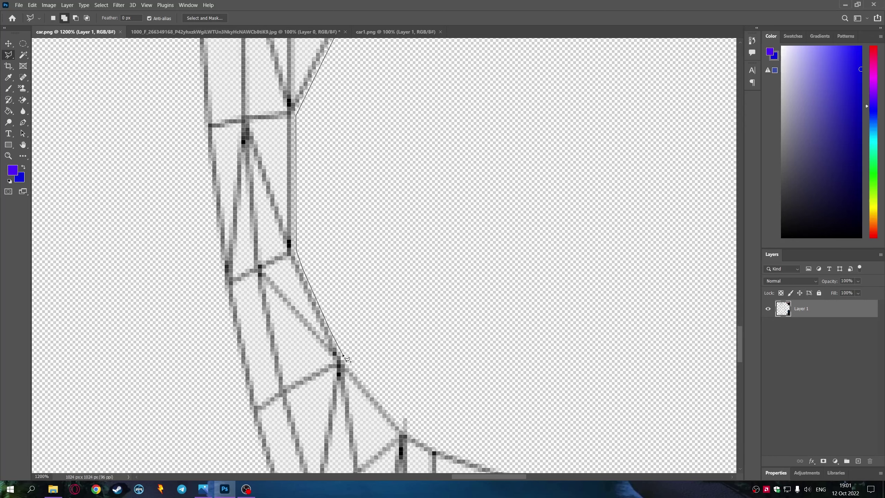
{"action": "left_click", "coordinate": [411, 433]}
{"action": "scroll", "coordinate": [411, 433], "scroll_direction": "down", "scroll_amount": 2}
{"action": "left_click", "coordinate": [436, 288]}
{"action": "left_click", "coordinate": [708, 319]}
{"action": "scroll", "coordinate": [708, 319], "scroll_direction": "down", "scroll_amount": 2}
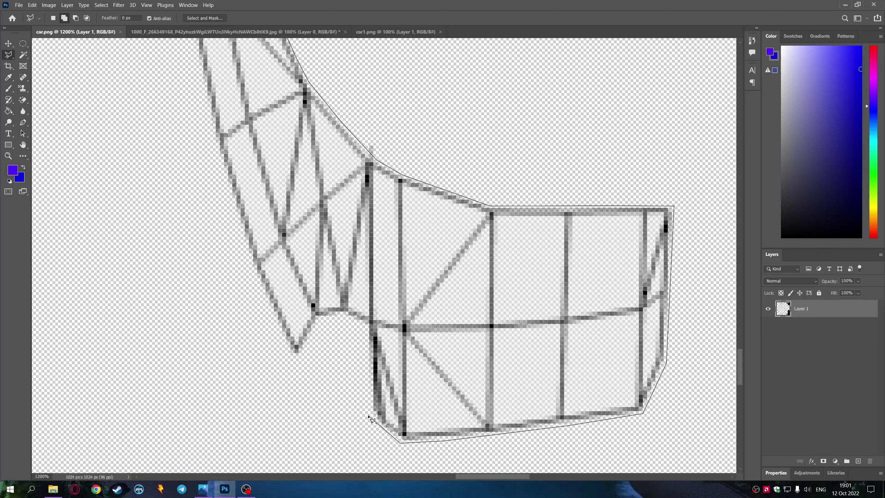
Trace the panel's inner edge up past the mirror and close the lasso selection
{"action": "left_click", "coordinate": [233, 206]}
{"action": "scroll", "coordinate": [233, 206], "scroll_direction": "up", "scroll_amount": 4}
{"action": "scroll", "coordinate": [232, 206], "scroll_direction": "left", "scroll_amount": 2}
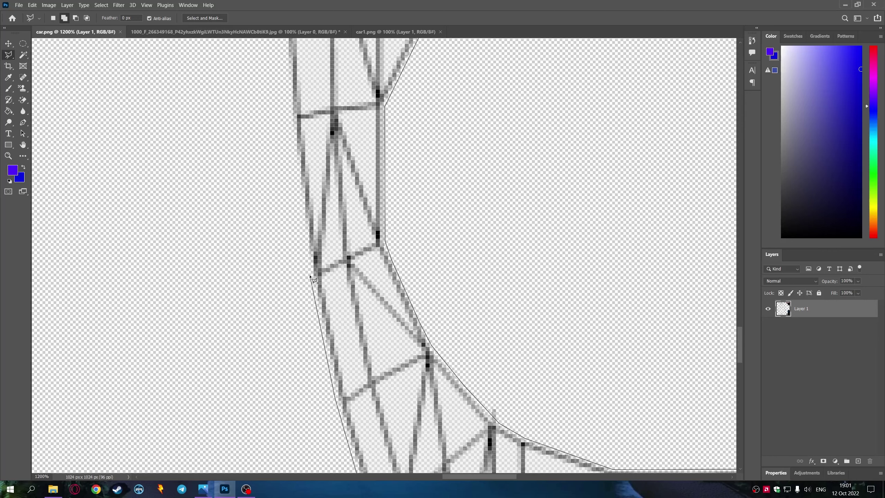
{"action": "left_click", "coordinate": [295, 104]}
{"action": "scroll", "coordinate": [295, 104], "scroll_direction": "up", "scroll_amount": 4}
{"action": "left_click", "coordinate": [253, 109]}
{"action": "scroll", "coordinate": [254, 109], "scroll_direction": "up", "scroll_amount": 3}
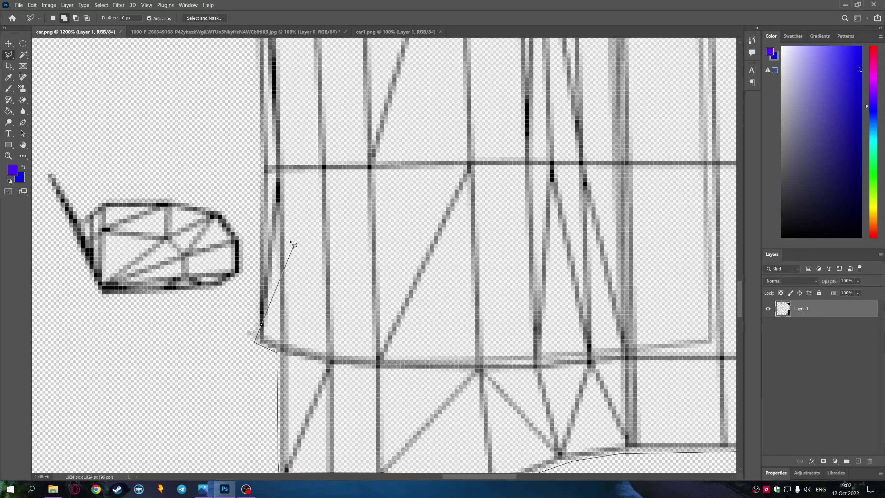
{"action": "scroll", "coordinate": [244, 126], "scroll_direction": "up", "scroll_amount": 2}
{"action": "scroll", "coordinate": [234, 139], "scroll_direction": "up", "scroll_amount": 2}
{"action": "scroll", "coordinate": [221, 154], "scroll_direction": "up", "scroll_amount": 2}
{"action": "double_click", "coordinate": [223, 156]}
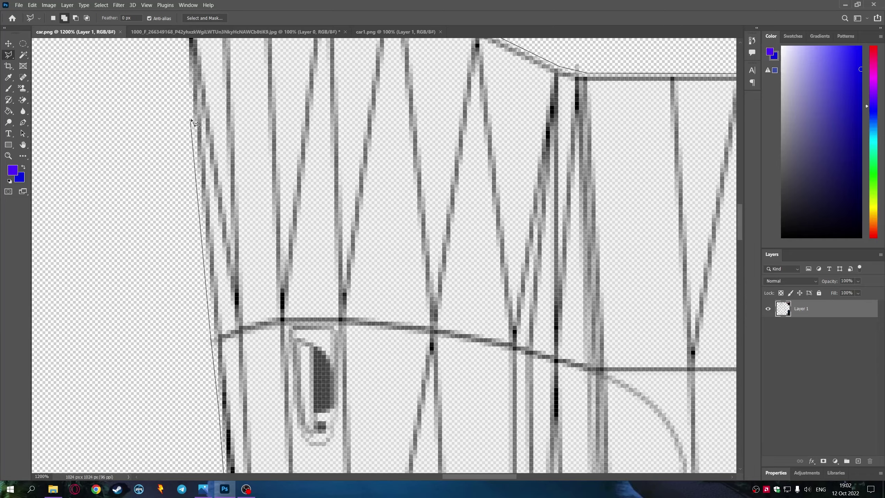
{"action": "scroll", "coordinate": [244, 174], "scroll_direction": "down", "scroll_amount": 5}
{"action": "scroll", "coordinate": [312, 361], "scroll_direction": "down", "scroll_amount": 5}
{"action": "scroll", "coordinate": [312, 362], "scroll_direction": "down", "scroll_amount": 3}
Zoom and pan down to the panel's lower curve and place the first lasso point there
{"action": "scroll", "coordinate": [454, 244], "scroll_direction": "up", "scroll_amount": 3}
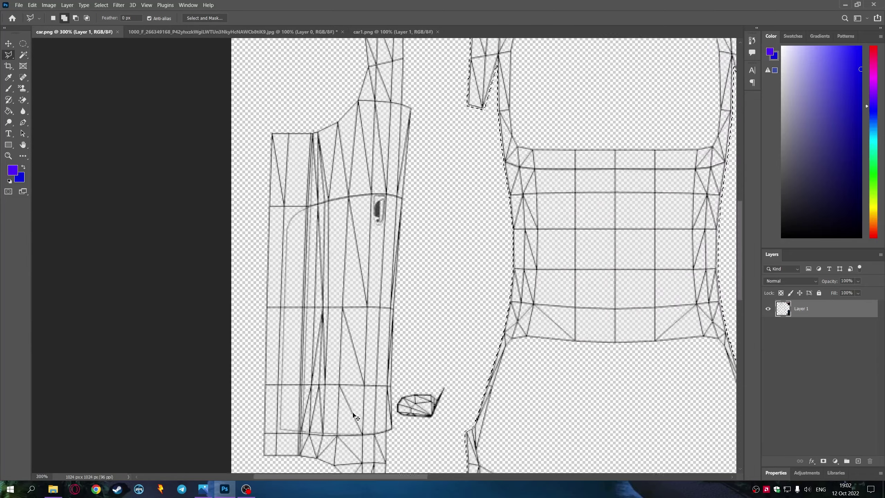
{"action": "scroll", "coordinate": [455, 238], "scroll_direction": "up", "scroll_amount": 2}
{"action": "scroll", "coordinate": [462, 176], "scroll_direction": "up", "scroll_amount": 3}
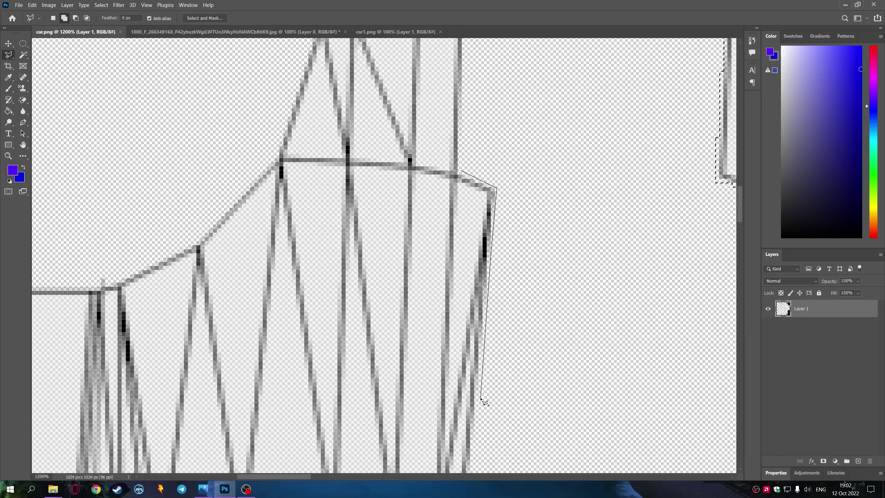
{"action": "scroll", "coordinate": [485, 403], "scroll_direction": "down", "scroll_amount": 2}
{"action": "scroll", "coordinate": [460, 386], "scroll_direction": "down", "scroll_amount": 1}
{"action": "scroll", "coordinate": [439, 366], "scroll_direction": "down", "scroll_amount": 1}
{"action": "scroll", "coordinate": [431, 372], "scroll_direction": "down", "scroll_amount": 1}
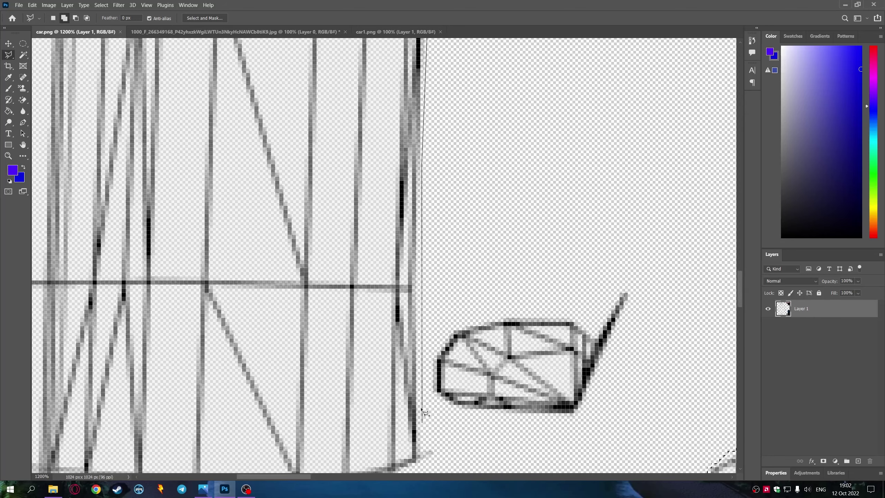
{"action": "scroll", "coordinate": [420, 401], "scroll_direction": "down", "scroll_amount": 1}
{"action": "scroll", "coordinate": [401, 356], "scroll_direction": "down", "scroll_amount": 1}
{"action": "scroll", "coordinate": [383, 359], "scroll_direction": "down", "scroll_amount": 1}
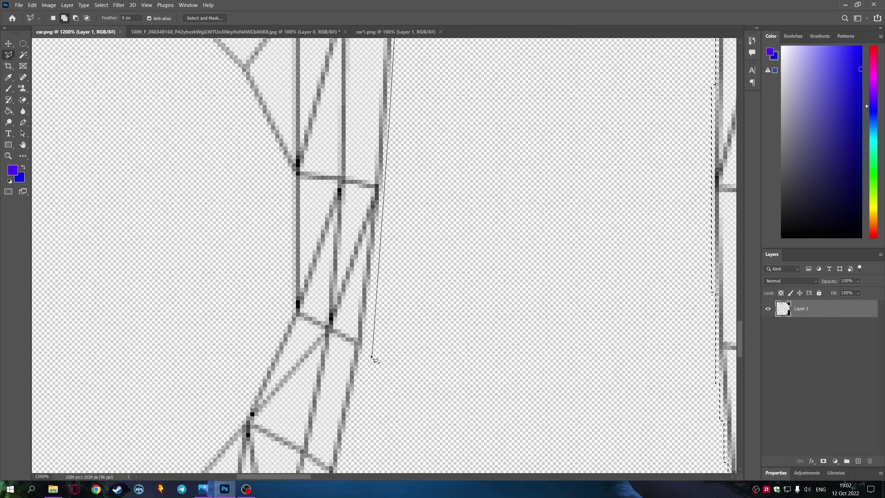
{"action": "scroll", "coordinate": [342, 359], "scroll_direction": "down", "scroll_amount": 1}
{"action": "scroll", "coordinate": [297, 331], "scroll_direction": "down", "scroll_amount": 1}
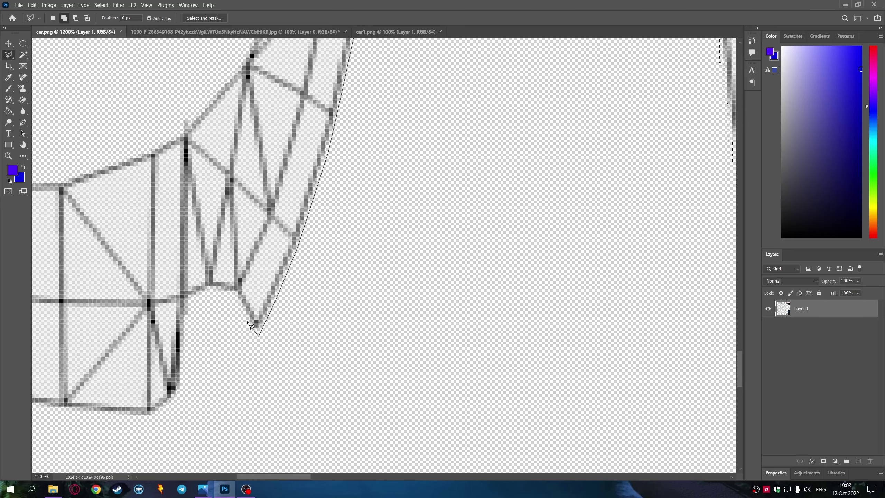
{"action": "left_click", "coordinate": [152, 418]}
{"action": "scroll", "coordinate": [175, 410], "scroll_direction": "left", "scroll_amount": 2}
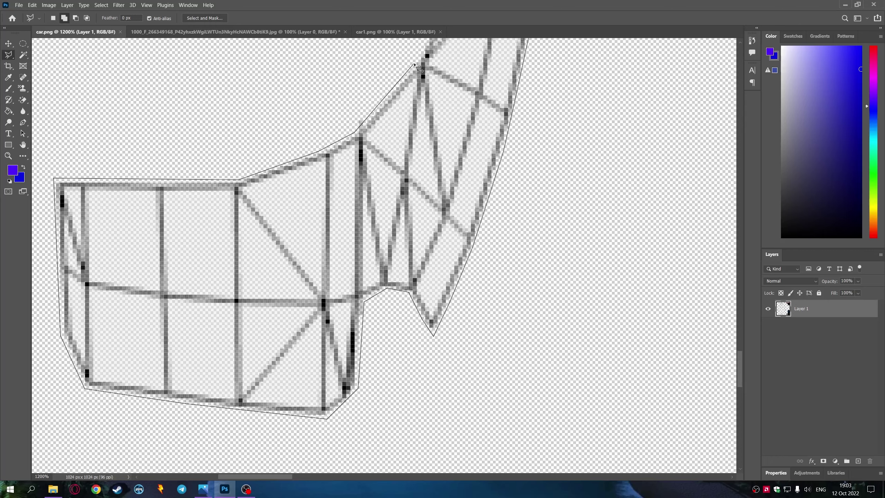
Trace the panel's upper edge, its turning corner and inner edge with lasso points
{"action": "left_click", "coordinate": [415, 65]}
{"action": "scroll", "coordinate": [415, 64], "scroll_direction": "up", "scroll_amount": 3}
{"action": "left_click", "coordinate": [467, 83]}
{"action": "scroll", "coordinate": [467, 82], "scroll_direction": "up", "scroll_amount": 3}
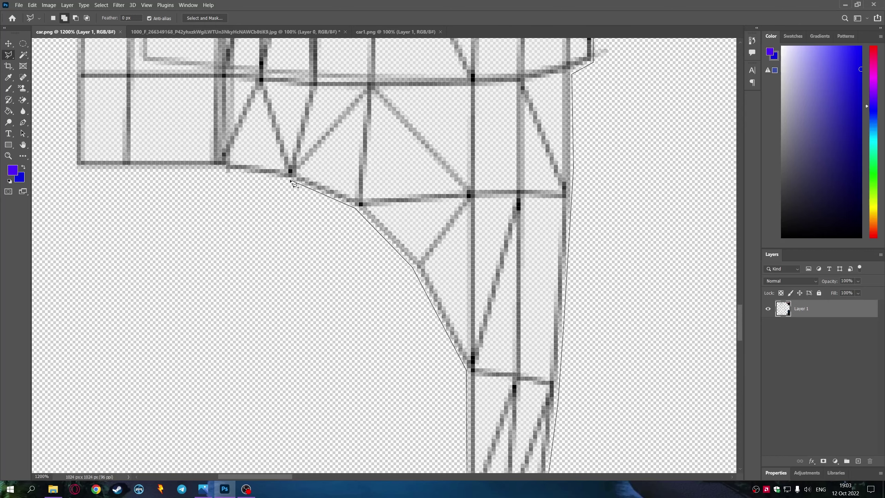
{"action": "left_click", "coordinate": [74, 173]}
{"action": "scroll", "coordinate": [75, 173], "scroll_direction": "left", "scroll_amount": 3}
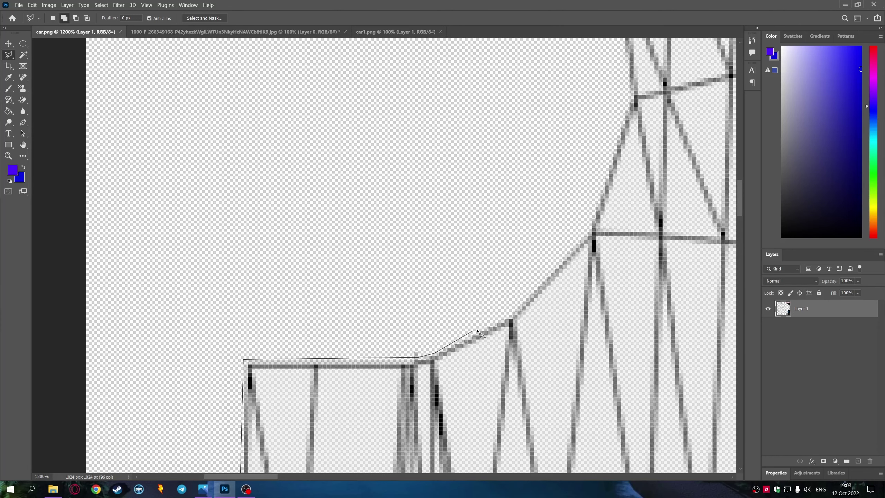
{"action": "left_click", "coordinate": [618, 127]}
{"action": "scroll", "coordinate": [376, 263], "scroll_direction": "up", "scroll_amount": 3}
{"action": "scroll", "coordinate": [375, 264], "scroll_direction": "right", "scroll_amount": 3}
Outline the left edge, top and right side of the panel, then close the selection
{"action": "left_click", "coordinate": [261, 141]}
{"action": "scroll", "coordinate": [261, 141], "scroll_direction": "up", "scroll_amount": 3}
{"action": "scroll", "coordinate": [260, 141], "scroll_direction": "left", "scroll_amount": 3}
{"action": "left_click", "coordinate": [413, 391]}
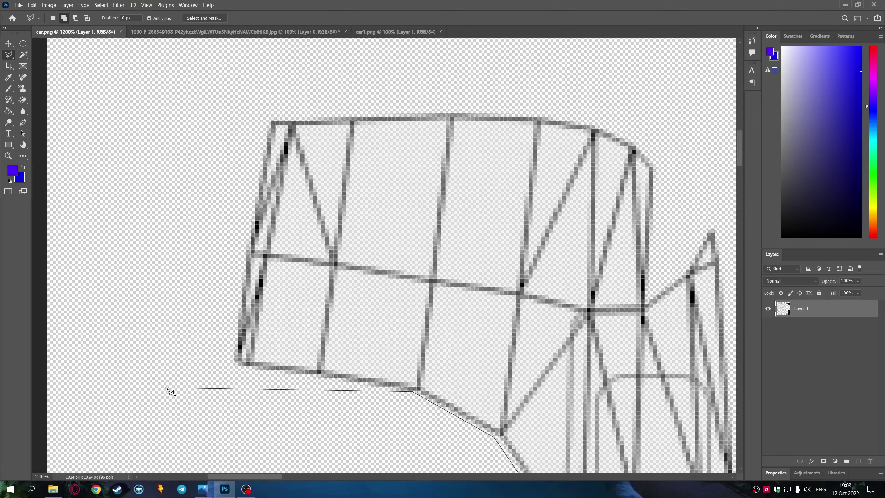
{"action": "left_click", "coordinate": [227, 365]}
{"action": "left_click", "coordinate": [269, 119]}
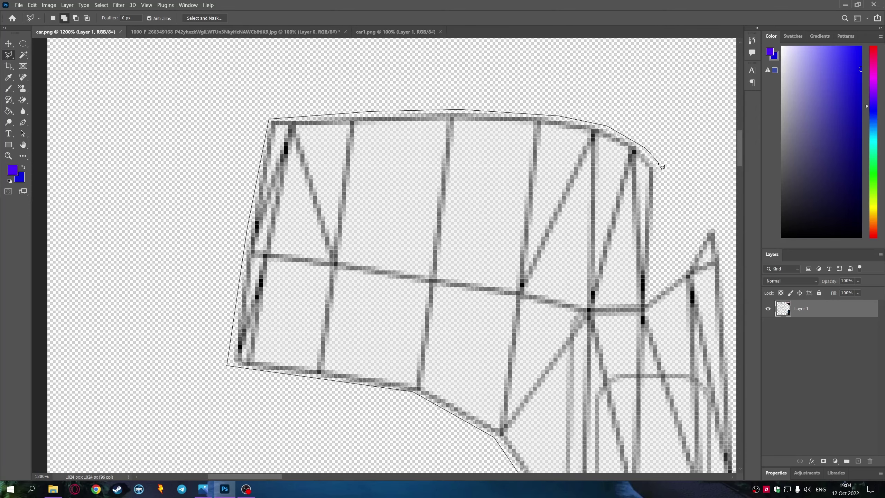
{"action": "left_click", "coordinate": [720, 241]}
{"action": "scroll", "coordinate": [720, 241], "scroll_direction": "down", "scroll_amount": 1}
{"action": "scroll", "coordinate": [720, 241], "scroll_direction": "right", "scroll_amount": 3}
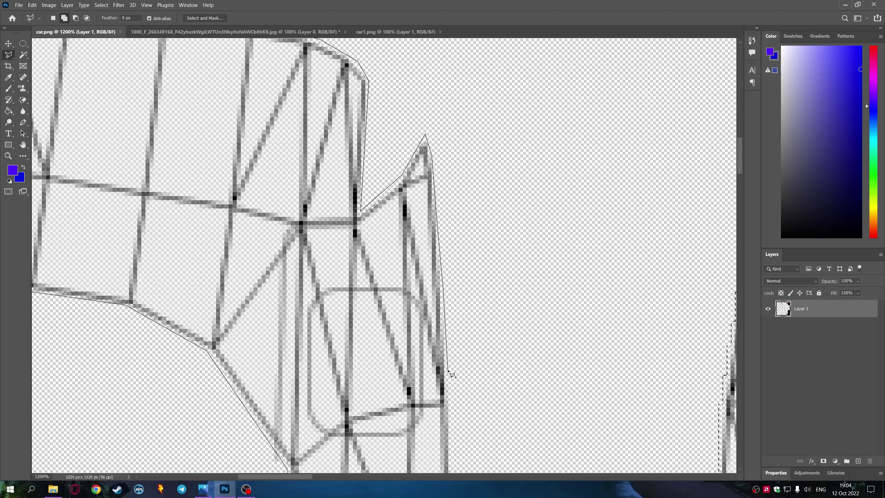
{"action": "scroll", "coordinate": [452, 374], "scroll_direction": "down", "scroll_amount": 3}
{"action": "double_click", "coordinate": [462, 395]}
{"action": "scroll", "coordinate": [462, 396], "scroll_direction": "down", "scroll_amount": 2}
Close the Polygonal Lasso outline around the wide top piece
{"action": "scroll", "coordinate": [470, 415], "scroll_direction": "down", "scroll_amount": 2}
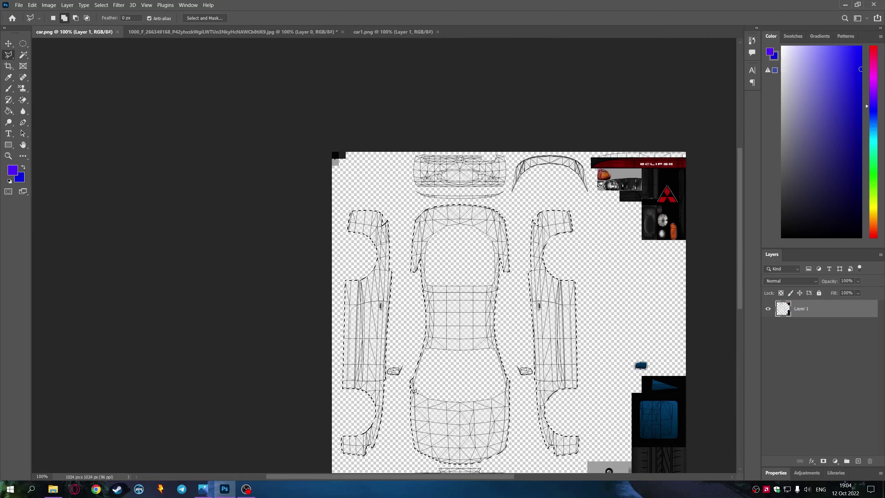
{"action": "scroll", "coordinate": [414, 392], "scroll_direction": "up", "scroll_amount": 3}
{"action": "scroll", "coordinate": [198, 370], "scroll_direction": "up", "scroll_amount": 1}
{"action": "scroll", "coordinate": [660, 414], "scroll_direction": "up", "scroll_amount": 1}
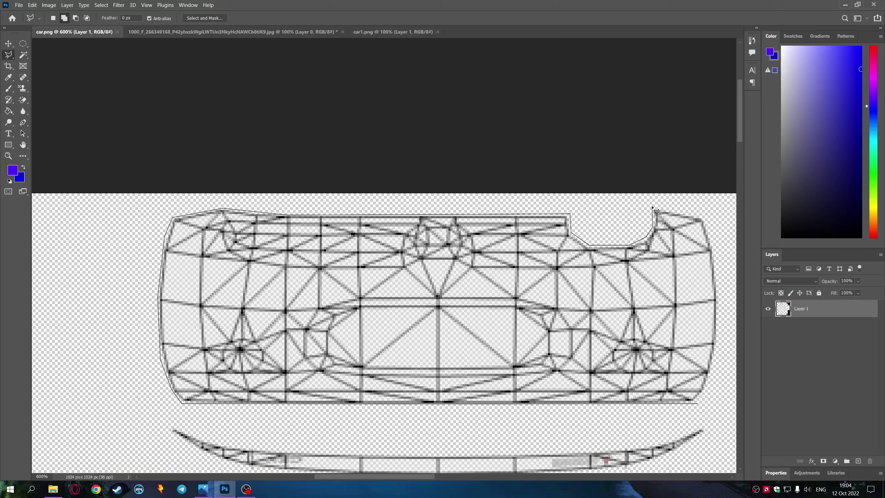
{"action": "left_click", "coordinate": [712, 383]}
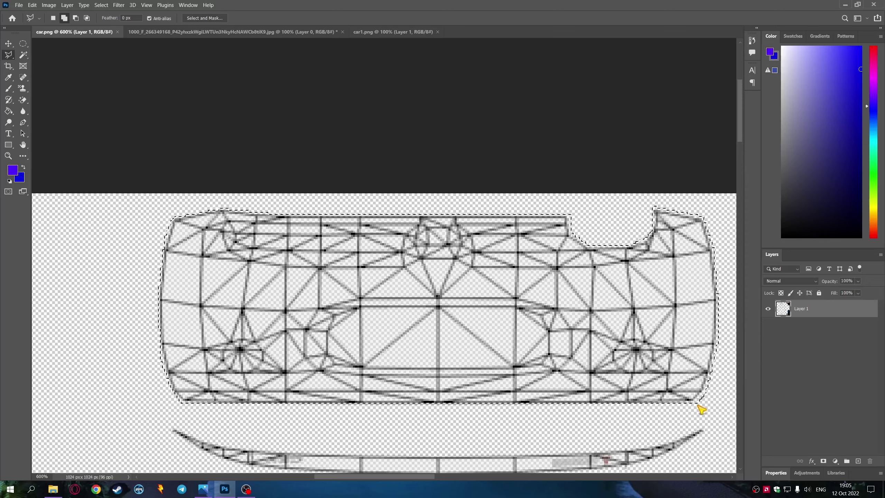
Add the thin curved trim strip below to the selection
{"action": "scroll", "coordinate": [272, 362], "scroll_direction": "down", "scroll_amount": 5}
{"action": "scroll", "coordinate": [273, 362], "scroll_direction": "up", "scroll_amount": 2}
{"action": "left_click", "coordinate": [93, 342]}
{"action": "left_click", "coordinate": [133, 369]}
{"action": "left_click", "coordinate": [182, 386]}
{"action": "left_click", "coordinate": [454, 405]}
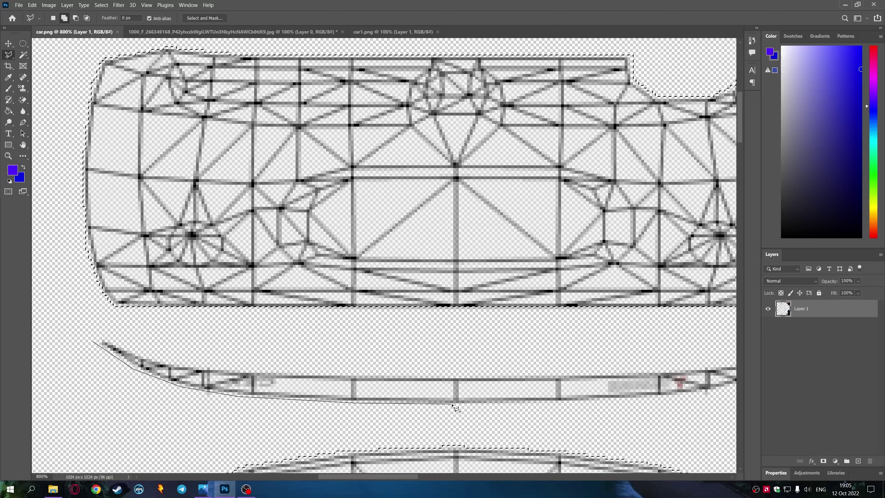
{"action": "scroll", "coordinate": [622, 385], "scroll_direction": "right", "scroll_amount": 3}
{"action": "left_click", "coordinate": [614, 343]}
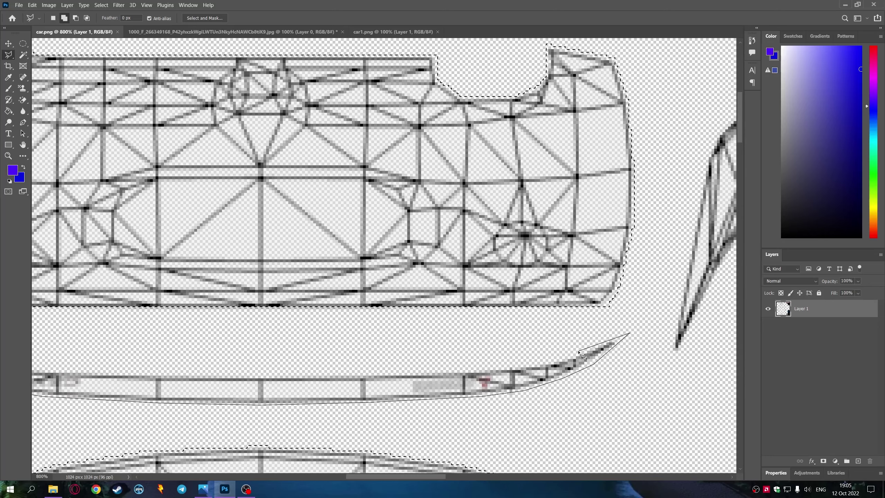
{"action": "left_click", "coordinate": [258, 375]}
{"action": "scroll", "coordinate": [104, 373], "scroll_direction": "left", "scroll_amount": 3}
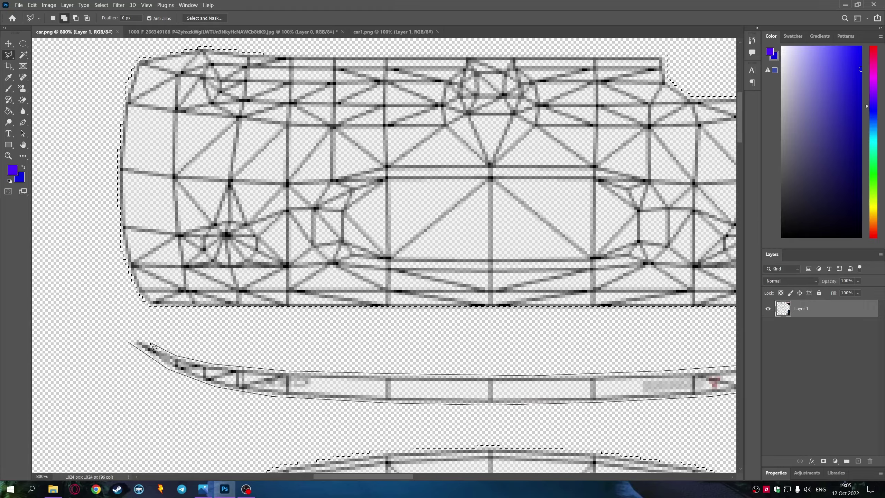
{"action": "left_click", "coordinate": [127, 340]}
Trace the bumper piece's outline around its top, right side and bottom
{"action": "scroll", "coordinate": [627, 375], "scroll_direction": "down", "scroll_amount": 5}
{"action": "scroll", "coordinate": [440, 448], "scroll_direction": "up", "scroll_amount": 1}
{"action": "scroll", "coordinate": [396, 387], "scroll_direction": "down", "scroll_amount": 5}
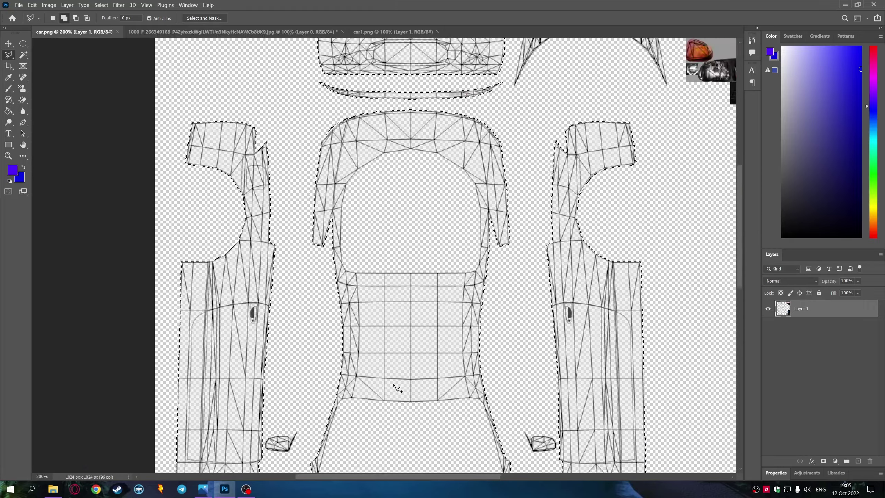
{"action": "scroll", "coordinate": [395, 386], "scroll_direction": "down", "scroll_amount": 5}
{"action": "scroll", "coordinate": [395, 386], "scroll_direction": "up", "scroll_amount": 2}
{"action": "scroll", "coordinate": [337, 407], "scroll_direction": "up", "scroll_amount": 2}
{"action": "left_click", "coordinate": [323, 375]}
{"action": "left_click", "coordinate": [680, 375]}
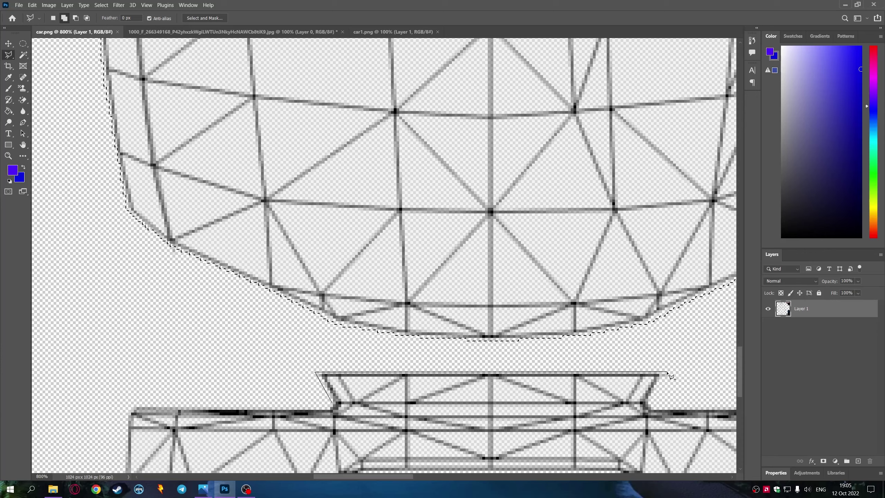
{"action": "left_click", "coordinate": [656, 404]}
{"action": "scroll", "coordinate": [661, 409], "scroll_direction": "right", "scroll_amount": 3}
{"action": "scroll", "coordinate": [661, 409], "scroll_direction": "down", "scroll_amount": 3}
{"action": "left_click", "coordinate": [653, 212]}
{"action": "left_click", "coordinate": [660, 392]}
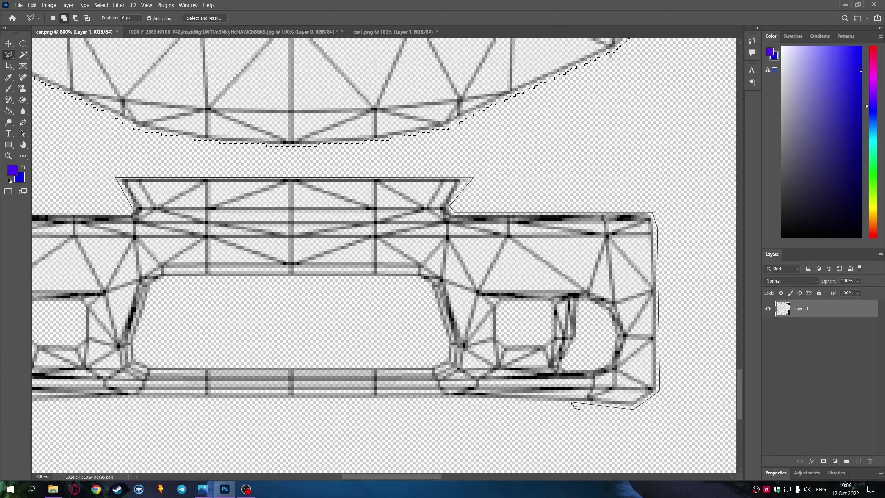
{"action": "scroll", "coordinate": [204, 405], "scroll_direction": "left", "scroll_amount": 5}
{"action": "left_click", "coordinate": [258, 407]}
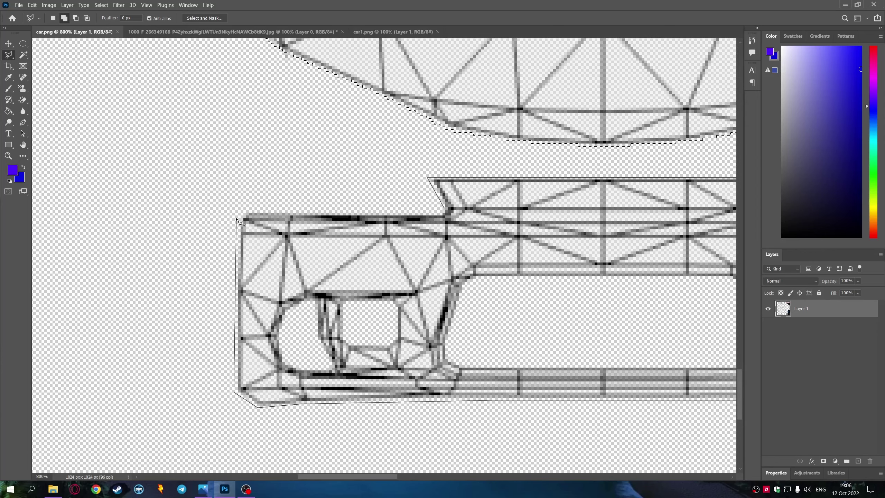
Add both side mirror pieces to the selection
{"action": "scroll", "coordinate": [241, 401], "scroll_direction": "down", "scroll_amount": 5}
{"action": "scroll", "coordinate": [478, 322], "scroll_direction": "up", "scroll_amount": 4}
{"action": "scroll", "coordinate": [453, 216], "scroll_direction": "up", "scroll_amount": 3}
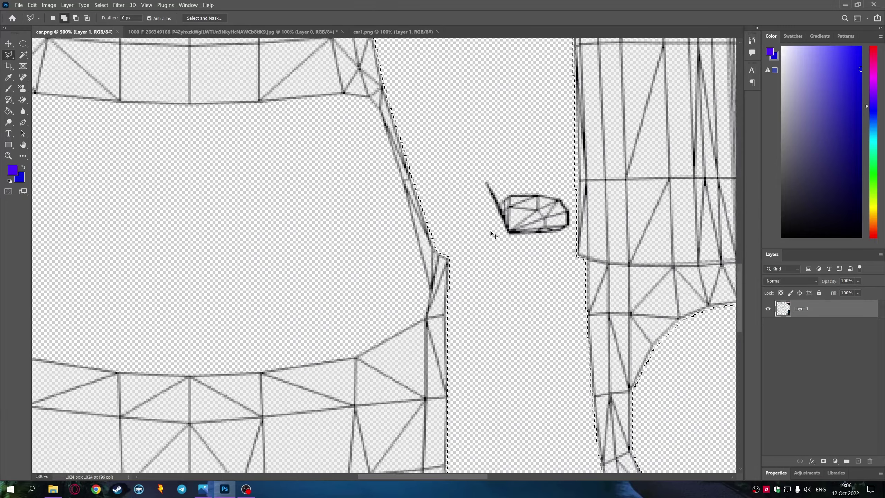
{"action": "left_click", "coordinate": [516, 153]}
{"action": "left_click", "coordinate": [549, 228]}
{"action": "left_click", "coordinate": [624, 226]}
{"action": "left_click", "coordinate": [634, 216]}
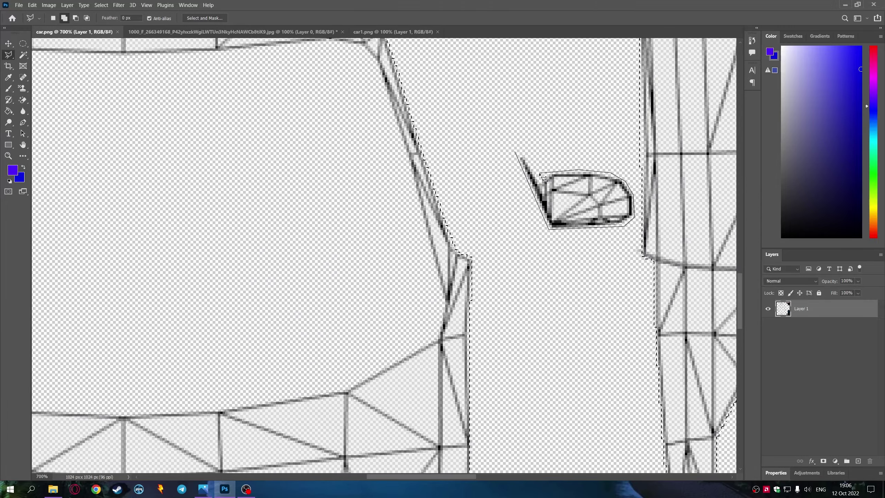
{"action": "left_click", "coordinate": [516, 153]}
{"action": "scroll", "coordinate": [436, 170], "scroll_direction": "left", "scroll_amount": 10}
{"action": "left_click", "coordinate": [450, 148]}
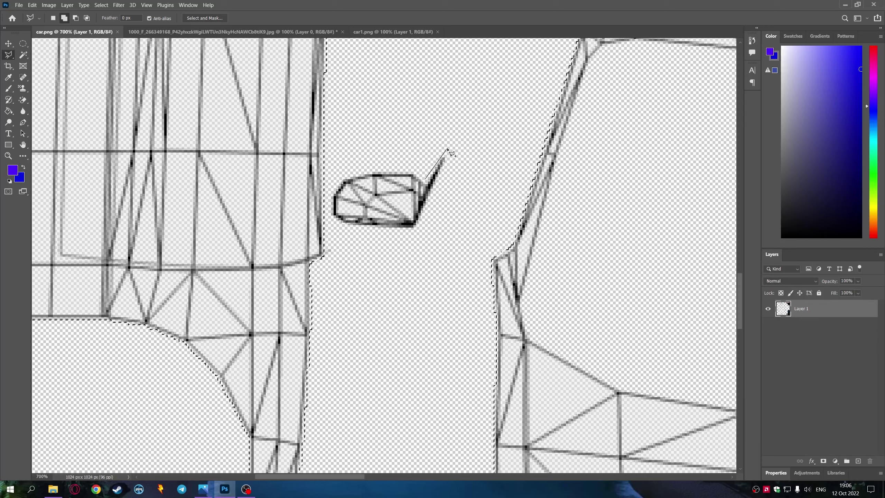
{"action": "left_click", "coordinate": [416, 231]}
{"action": "left_click", "coordinate": [353, 228]}
{"action": "left_click", "coordinate": [331, 214]}
{"action": "left_click", "coordinate": [330, 199]}
{"action": "left_click", "coordinate": [345, 178]}
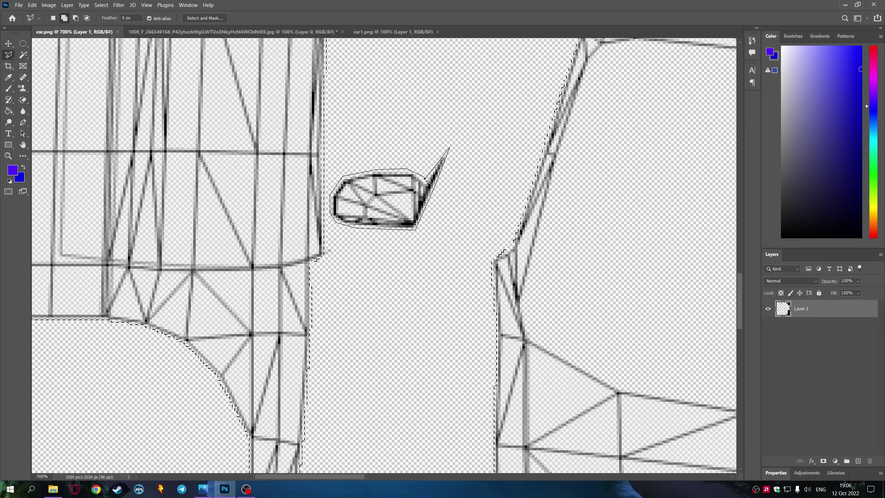
Zoom in and trace the body panel's left, top, right and bottom edges
{"action": "scroll", "coordinate": [538, 323], "scroll_direction": "down", "scroll_amount": 3}
{"action": "scroll", "coordinate": [394, 477], "scroll_direction": "right", "scroll_amount": 5}
{"action": "key", "text": "ctrl+plus"}
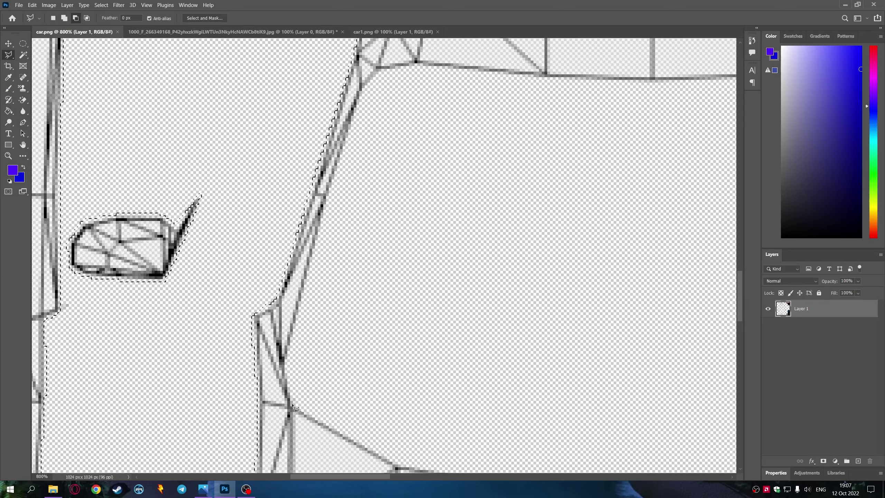
{"action": "left_click", "coordinate": [291, 359]}
{"action": "left_click", "coordinate": [370, 94]}
{"action": "scroll", "coordinate": [488, 244], "scroll_direction": "right", "scroll_amount": 5}
{"action": "left_click", "coordinate": [394, 78]}
{"action": "left_click", "coordinate": [607, 76]}
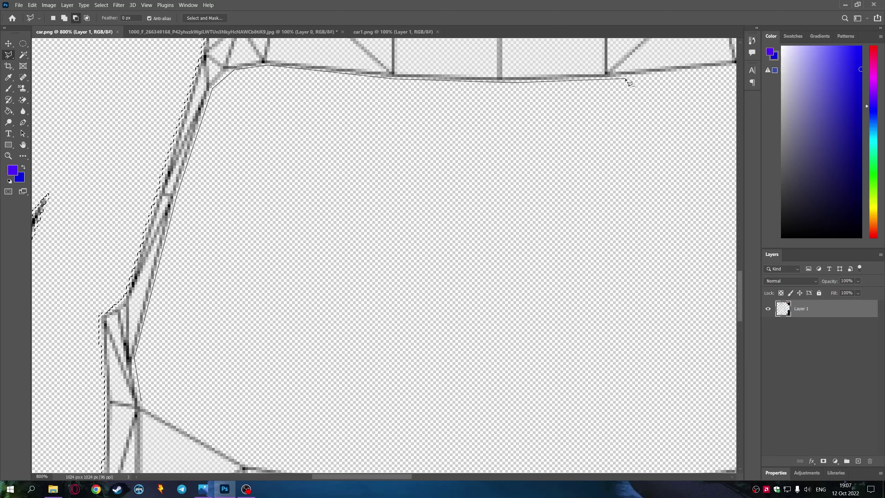
{"action": "scroll", "coordinate": [624, 84], "scroll_direction": "right", "scroll_amount": 5}
{"action": "left_click", "coordinate": [593, 220]}
{"action": "scroll", "coordinate": [558, 391], "scroll_direction": "down", "scroll_amount": 3}
{"action": "left_click", "coordinate": [587, 352]}
{"action": "scroll", "coordinate": [558, 384], "scroll_direction": "down", "scroll_amount": 3}
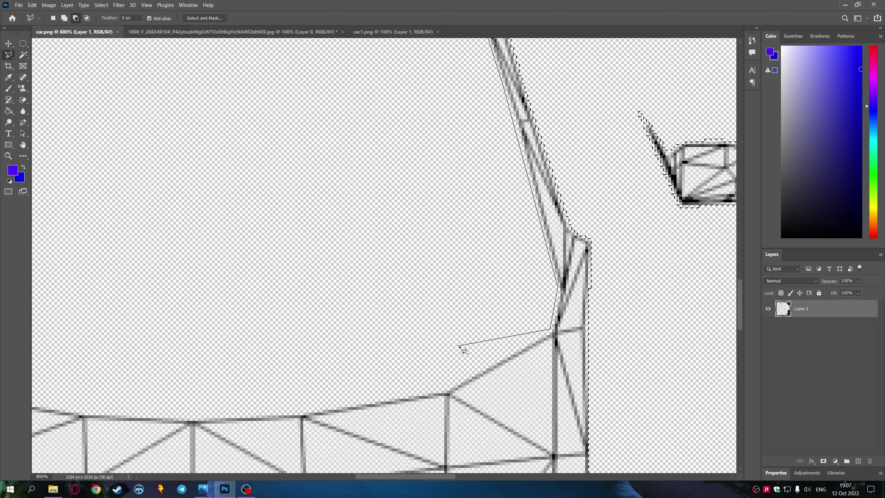
{"action": "scroll", "coordinate": [198, 408], "scroll_direction": "left", "scroll_amount": 5}
{"action": "left_click", "coordinate": [198, 390]}
Close the body panel outline and trace the arched piece's inner opening
{"action": "double_click", "coordinate": [198, 389]}
{"action": "scroll", "coordinate": [188, 336], "scroll_direction": "down", "scroll_amount": 3}
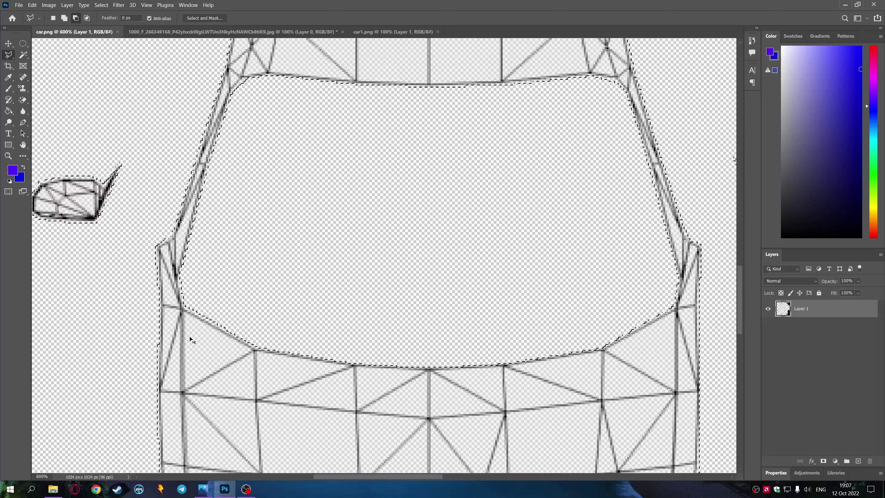
{"action": "scroll", "coordinate": [573, 159], "scroll_direction": "up", "scroll_amount": 3}
{"action": "scroll", "coordinate": [433, 135], "scroll_direction": "up", "scroll_amount": 2}
{"action": "left_click", "coordinate": [433, 108]}
{"action": "left_click", "coordinate": [515, 125]}
{"action": "left_click", "coordinate": [591, 167]}
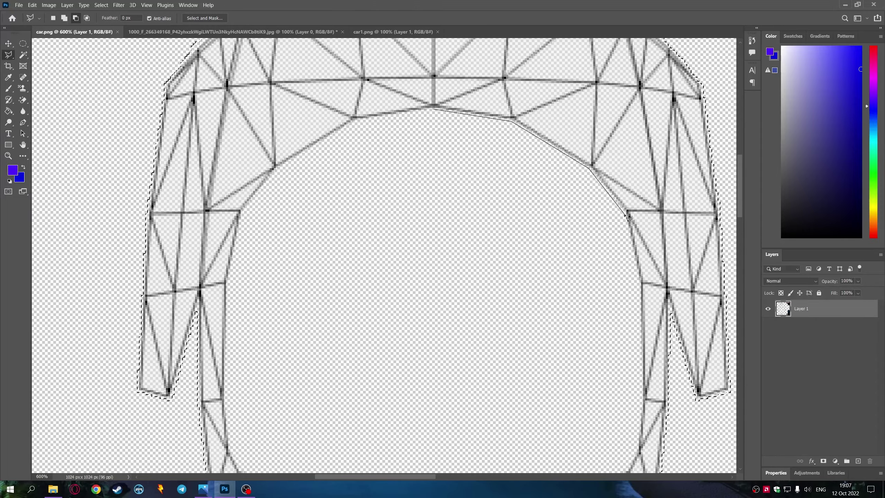
{"action": "left_click", "coordinate": [626, 214]}
{"action": "scroll", "coordinate": [640, 283], "scroll_direction": "down", "scroll_amount": 3}
{"action": "left_click", "coordinate": [627, 367]}
{"action": "left_click", "coordinate": [595, 372]}
{"action": "left_click", "coordinate": [238, 371]}
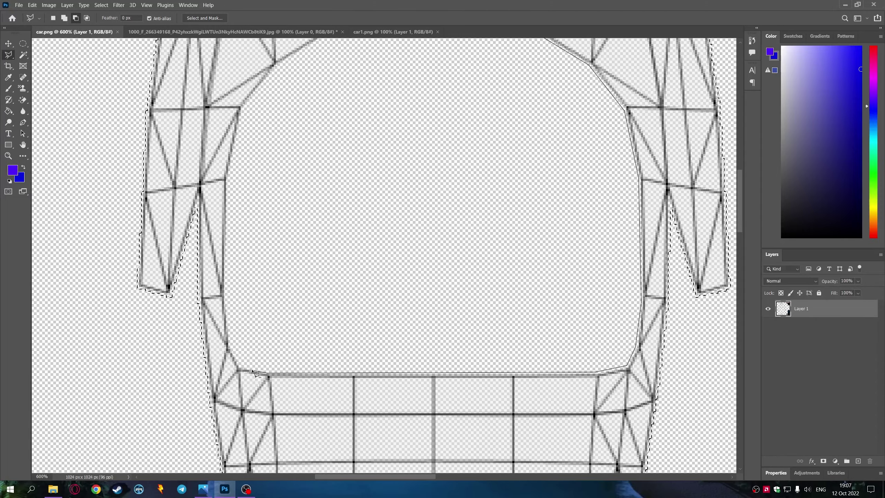
{"action": "left_click", "coordinate": [227, 345]}
{"action": "left_click", "coordinate": [224, 179]}
{"action": "scroll", "coordinate": [233, 178], "scroll_direction": "up", "scroll_amount": 3}
{"action": "left_click", "coordinate": [240, 255]}
{"action": "double_click", "coordinate": [278, 215]}
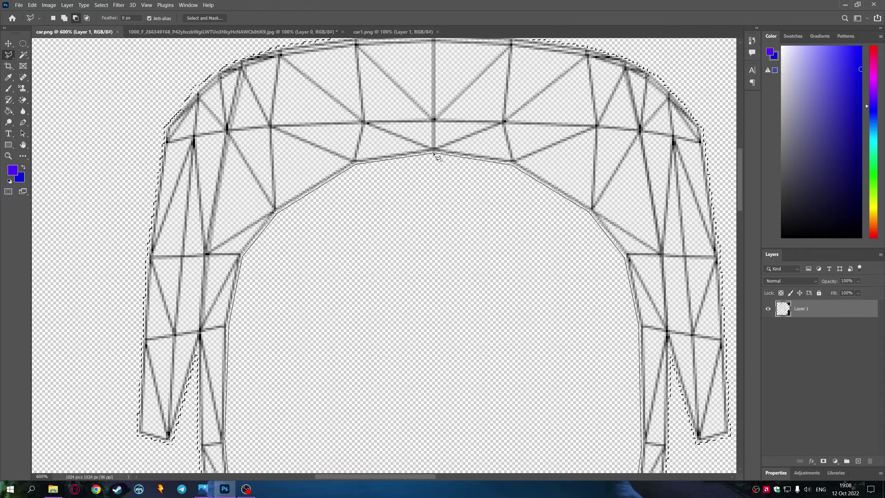
Outline the bumper's central opening and the small opening beside it
{"action": "scroll", "coordinate": [277, 216], "scroll_direction": "down", "scroll_amount": 5}
{"action": "scroll", "coordinate": [497, 387], "scroll_direction": "up", "scroll_amount": 3}
{"action": "scroll", "coordinate": [497, 381], "scroll_direction": "up", "scroll_amount": 1}
{"action": "scroll", "coordinate": [497, 381], "scroll_direction": "up", "scroll_amount": 2}
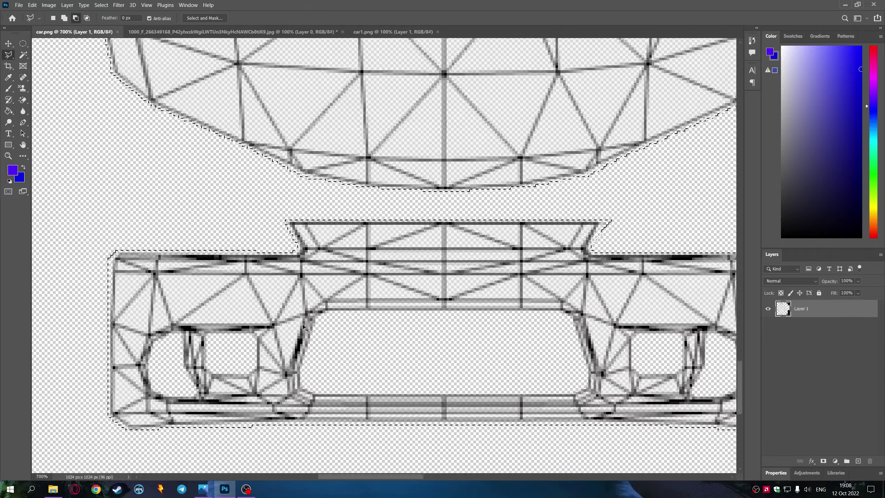
{"action": "scroll", "coordinate": [497, 382], "scroll_direction": "up", "scroll_amount": 2}
{"action": "left_click", "coordinate": [320, 319]}
{"action": "left_click", "coordinate": [582, 320]}
{"action": "left_click", "coordinate": [605, 396]}
{"action": "left_click", "coordinate": [589, 404]}
{"action": "left_click", "coordinate": [295, 393]}
{"action": "left_click", "coordinate": [320, 319]}
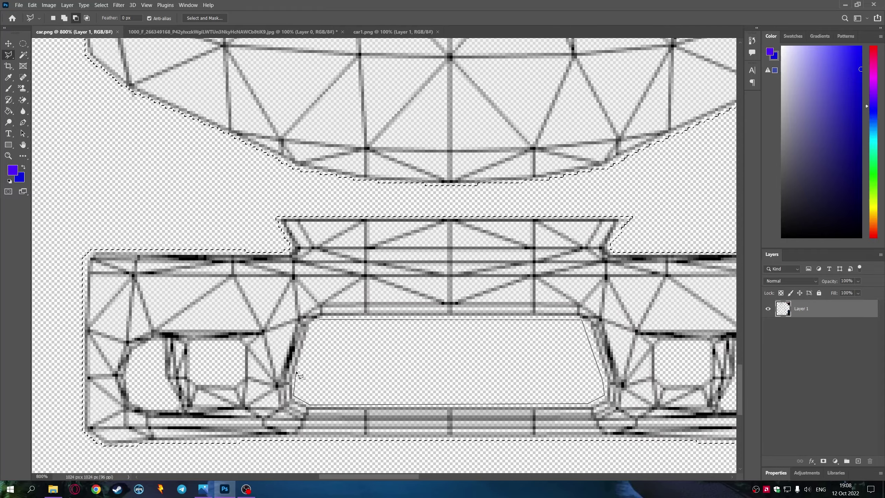
{"action": "scroll", "coordinate": [505, 349], "scroll_direction": "right", "scroll_amount": 4}
{"action": "left_click", "coordinate": [519, 341]}
{"action": "left_click", "coordinate": [564, 342]}
{"action": "left_click", "coordinate": [564, 374]}
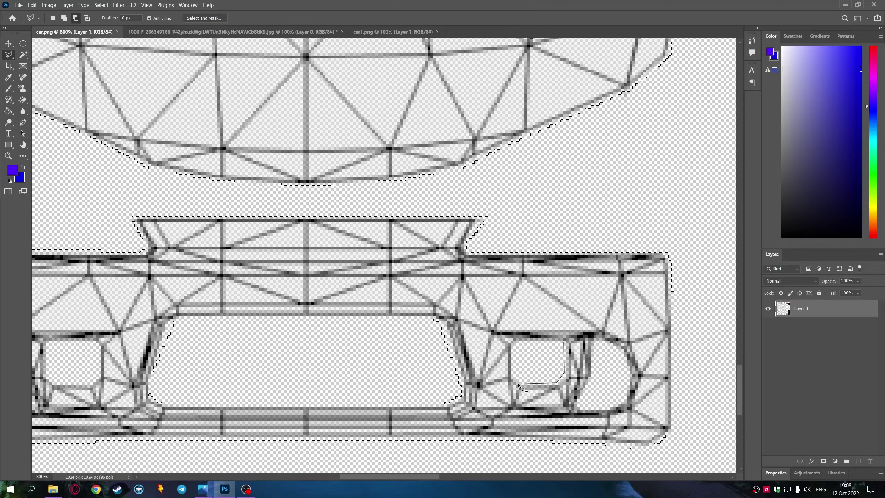
{"action": "left_click", "coordinate": [519, 342]}
Outline the remaining left and right bumper openings
{"action": "scroll", "coordinate": [518, 342], "scroll_direction": "left", "scroll_amount": 6}
{"action": "left_click", "coordinate": [274, 343]}
{"action": "left_click", "coordinate": [319, 344]}
{"action": "left_click", "coordinate": [323, 372]}
{"action": "left_click", "coordinate": [316, 383]}
{"action": "left_click", "coordinate": [281, 383]}
{"action": "left_click", "coordinate": [274, 344]}
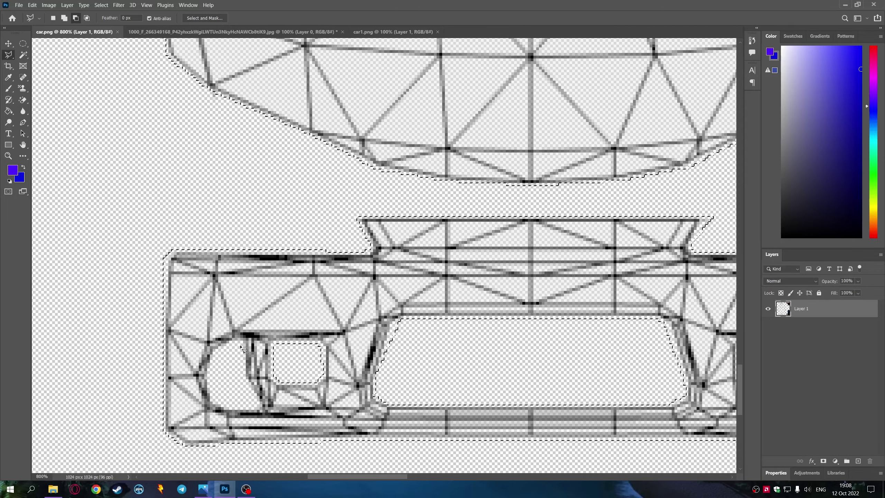
{"action": "left_click", "coordinate": [223, 346]}
{"action": "left_click", "coordinate": [211, 380]}
{"action": "left_click", "coordinate": [228, 406]}
{"action": "left_click", "coordinate": [256, 404]}
{"action": "left_click", "coordinate": [241, 347]}
{"action": "scroll", "coordinate": [466, 374], "scroll_direction": "down", "scroll_amount": 3}
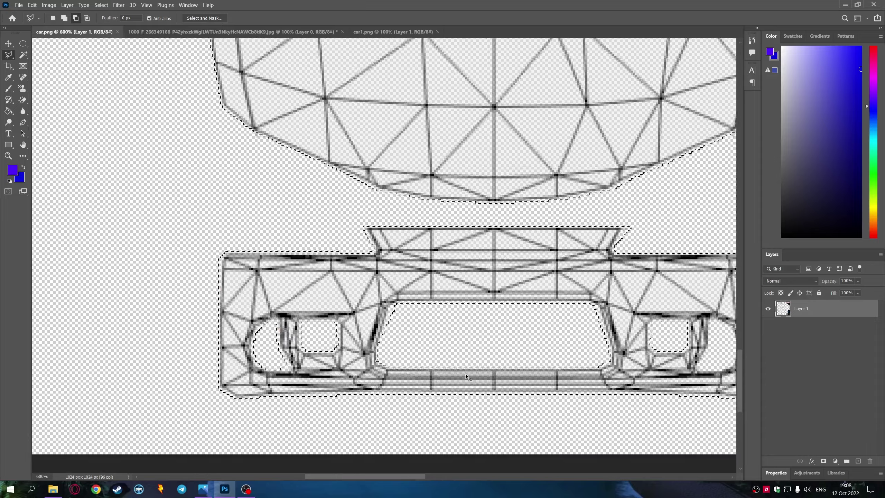
{"action": "scroll", "coordinate": [466, 374], "scroll_direction": "up", "scroll_amount": 3}
{"action": "left_click", "coordinate": [547, 331]}
{"action": "left_click", "coordinate": [577, 350]}
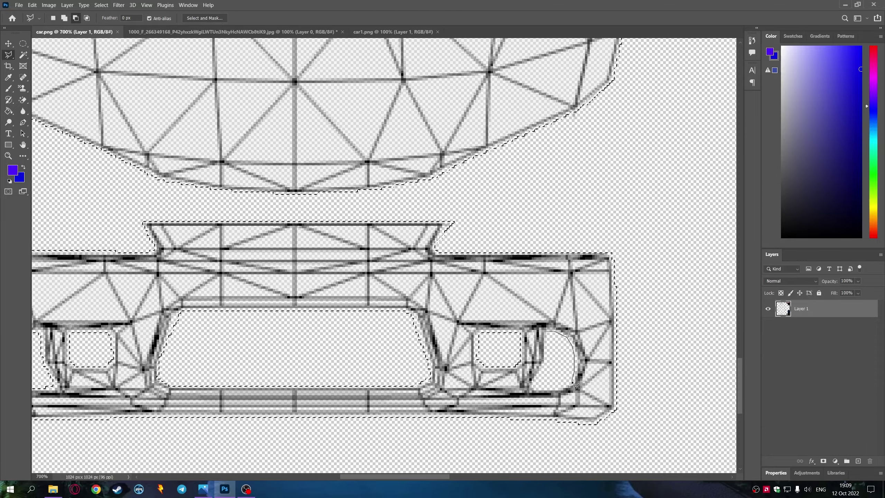
{"action": "left_click", "coordinate": [573, 385]}
{"action": "left_click", "coordinate": [534, 386]}
{"action": "left_click", "coordinate": [547, 330]}
Set foreground and background colours to black and fill the selected panels black
{"action": "key", "text": "ctrl+1"}
{"action": "scroll", "coordinate": [539, 380], "scroll_direction": "up", "scroll_amount": 5}
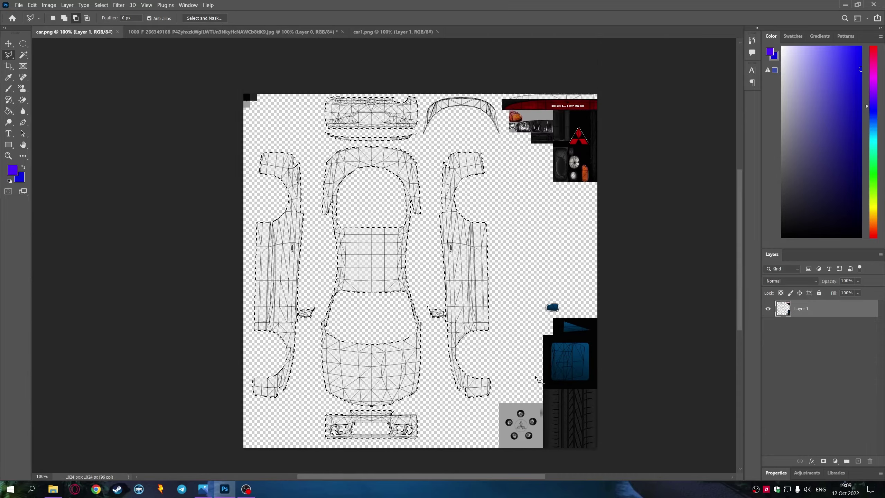
{"action": "left_click", "coordinate": [13, 170]}
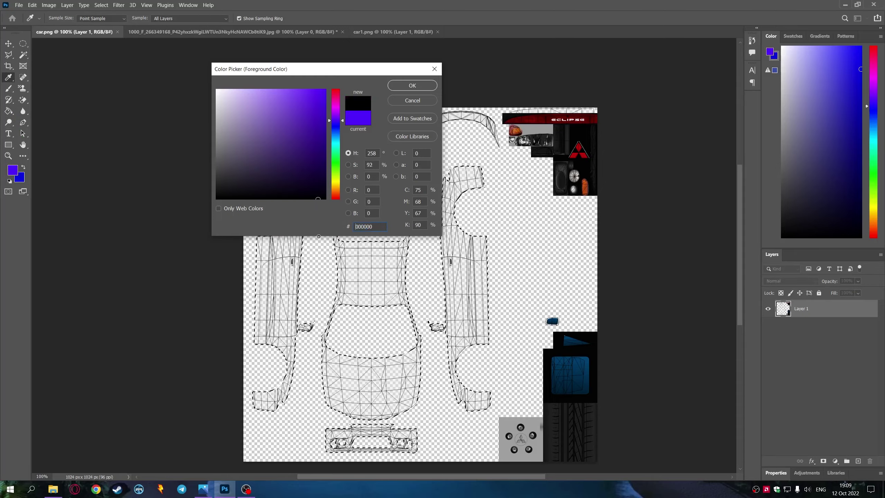
{"action": "left_click", "coordinate": [411, 87]}
{"action": "left_click", "coordinate": [19, 177]}
{"action": "left_click", "coordinate": [411, 87]}
{"action": "left_click", "coordinate": [8, 111]}
{"action": "key", "text": "shift+g"}
{"action": "left_click_drag", "start_coordinate": [371, 244], "coordinate": [395, 412]}
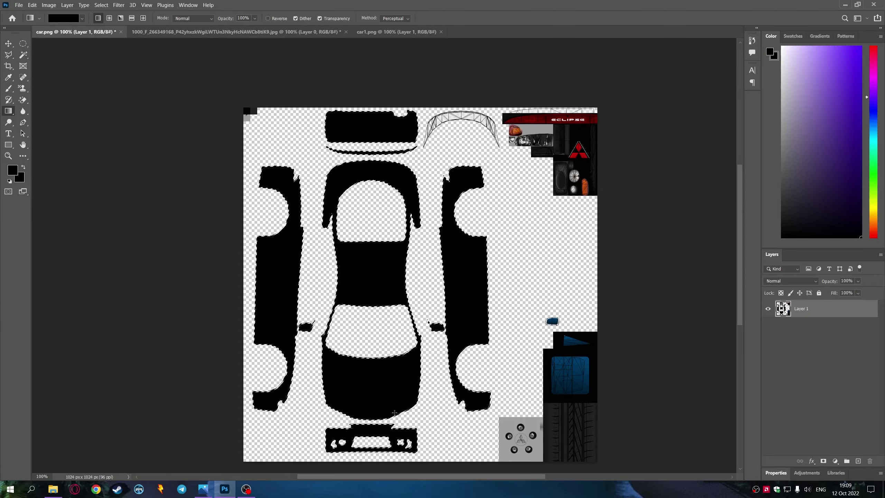
Crop the livery reference image down to its red-and-white swoosh band
{"action": "left_click", "coordinate": [206, 31]}
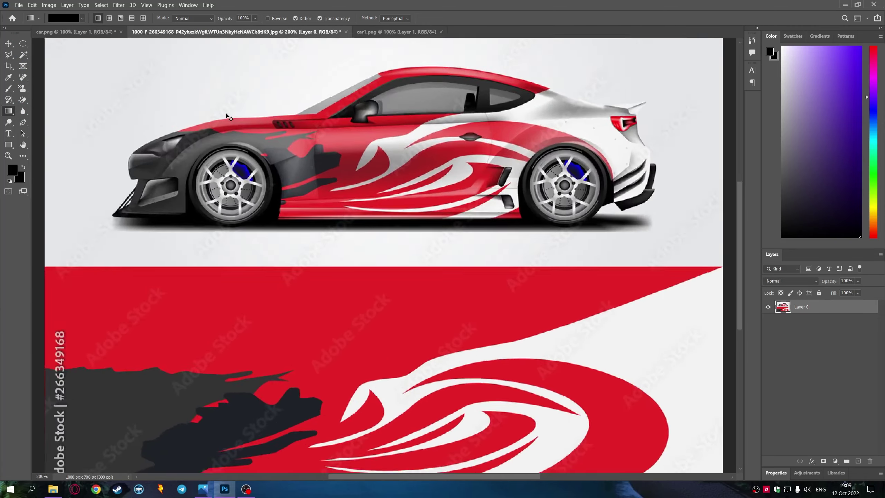
{"action": "key", "text": "c"}
{"action": "left_click_drag", "start_coordinate": [373, 130], "coordinate": [373, 261]}
{"action": "key", "text": "Return"}
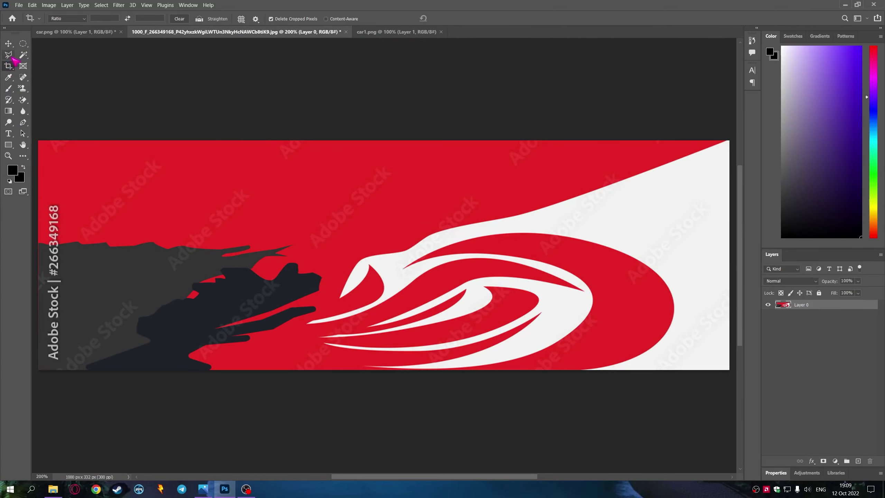
{"action": "left_click", "coordinate": [9, 55]}
{"action": "scroll", "coordinate": [64, 245], "scroll_direction": "up", "scroll_amount": 3}
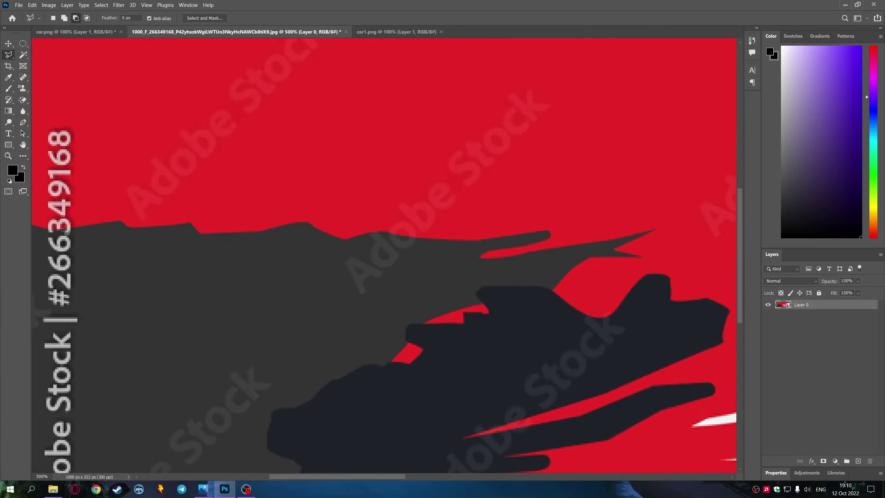
{"action": "scroll", "coordinate": [395, 371], "scroll_direction": "down", "scroll_amount": 3}
Outline the first white swoosh with Polygonal Lasso points along its edge and close it into a selection
{"action": "scroll", "coordinate": [636, 231], "scroll_direction": "up", "scroll_amount": 3}
{"action": "scroll", "coordinate": [610, 223], "scroll_direction": "up", "scroll_amount": 1}
{"action": "scroll", "coordinate": [588, 213], "scroll_direction": "up", "scroll_amount": 1}
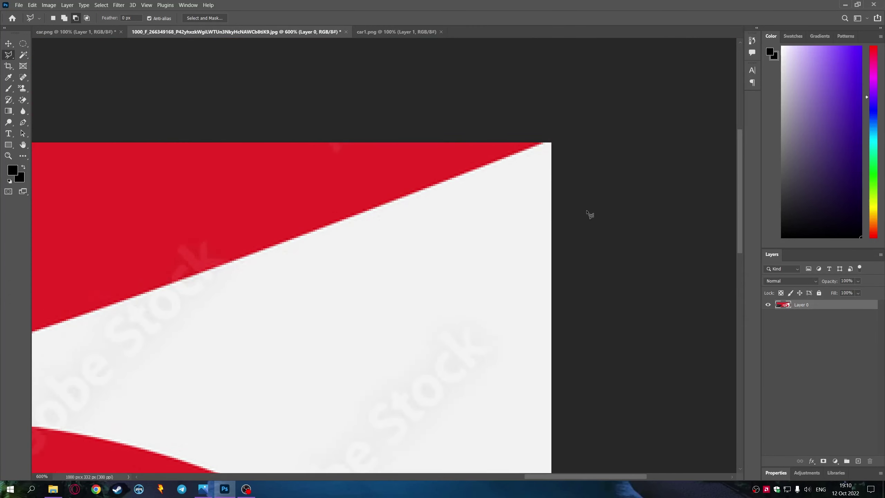
{"action": "scroll", "coordinate": [715, 73], "scroll_direction": "up", "scroll_amount": 3}
{"action": "scroll", "coordinate": [381, 320], "scroll_direction": "left", "scroll_amount": 5}
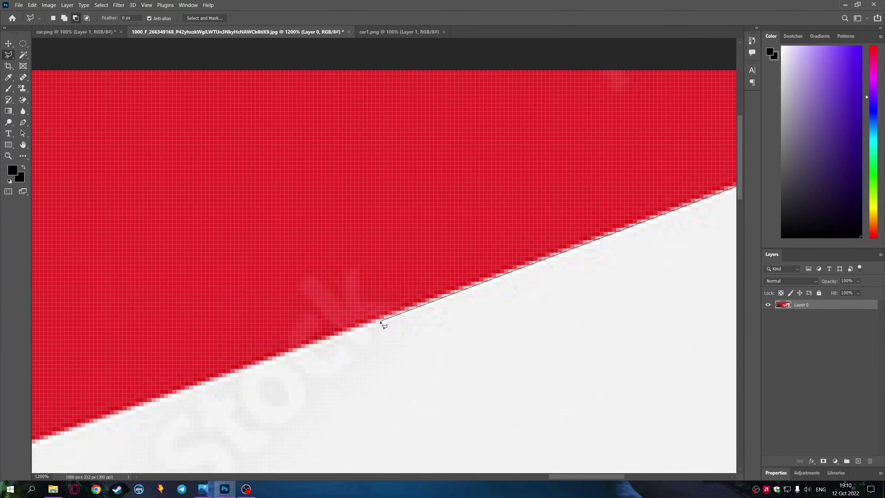
{"action": "scroll", "coordinate": [188, 394], "scroll_direction": "down", "scroll_amount": 3}
{"action": "left_click", "coordinate": [96, 330]}
{"action": "scroll", "coordinate": [96, 331], "scroll_direction": "left", "scroll_amount": 6}
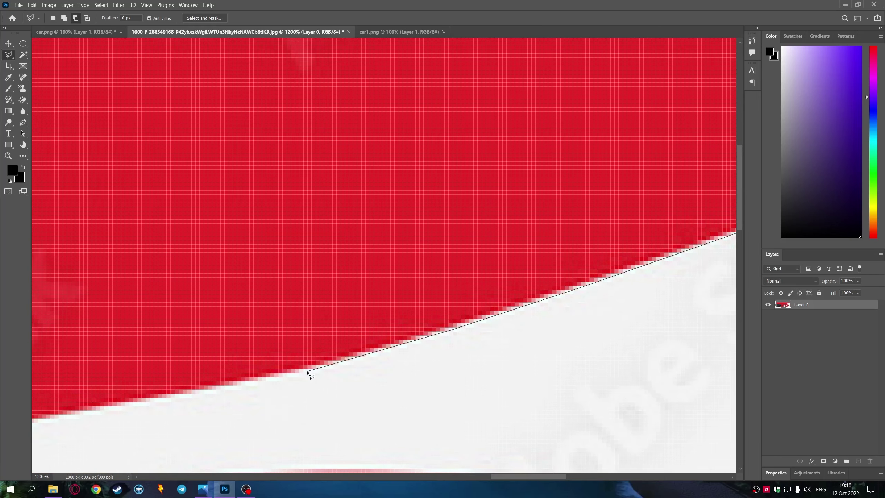
{"action": "scroll", "coordinate": [138, 350], "scroll_direction": "down", "scroll_amount": 2}
{"action": "scroll", "coordinate": [409, 253], "scroll_direction": "down", "scroll_amount": 2}
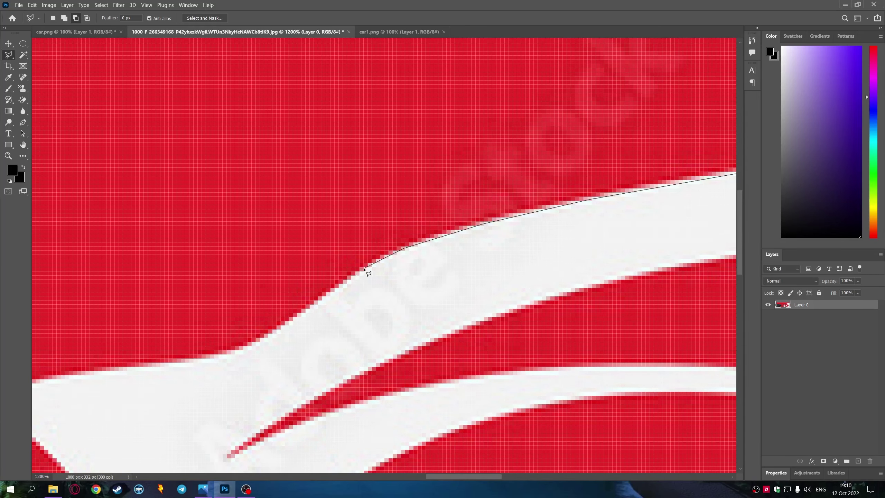
{"action": "scroll", "coordinate": [366, 304], "scroll_direction": "left", "scroll_amount": 5}
{"action": "scroll", "coordinate": [367, 304], "scroll_direction": "down", "scroll_amount": 2}
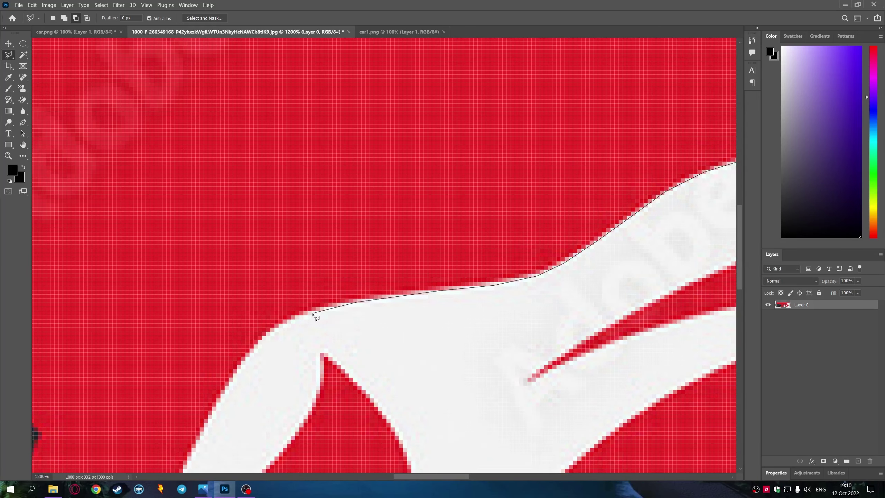
{"action": "left_click", "coordinate": [224, 394]}
{"action": "scroll", "coordinate": [224, 394], "scroll_direction": "down", "scroll_amount": 6}
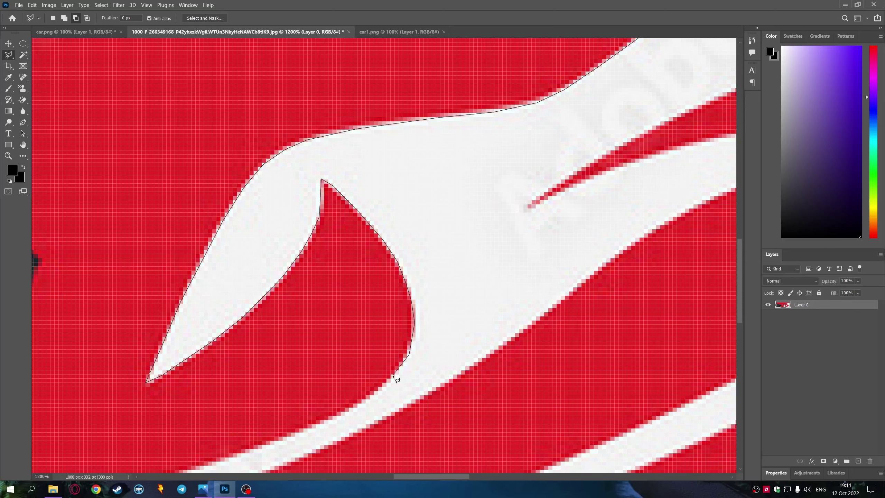
{"action": "left_click", "coordinate": [369, 399]}
{"action": "scroll", "coordinate": [371, 384], "scroll_direction": "down", "scroll_amount": 6}
{"action": "scroll", "coordinate": [373, 336], "scroll_direction": "left", "scroll_amount": 10}
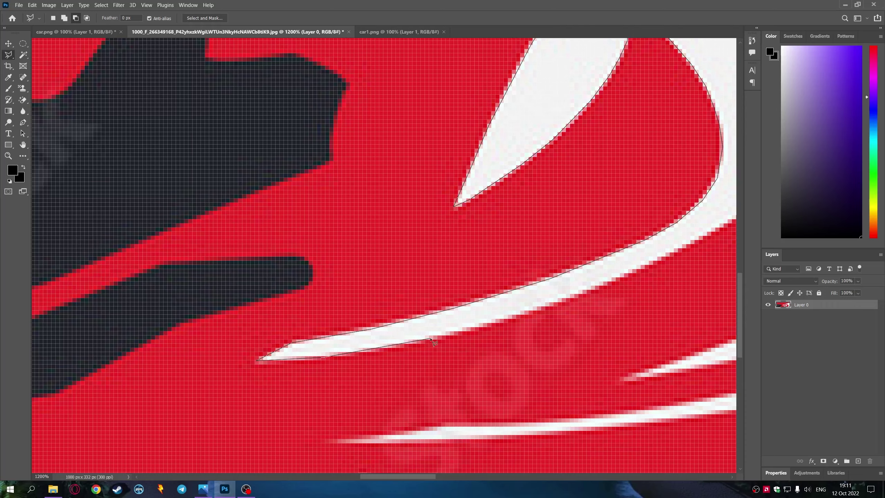
{"action": "double_click", "coordinate": [516, 316]}
Start a new lasso outline on the next white swoosh, panning along its curved edge
{"action": "scroll", "coordinate": [520, 312], "scroll_direction": "down", "scroll_amount": 2}
{"action": "scroll", "coordinate": [519, 312], "scroll_direction": "down", "scroll_amount": 2}
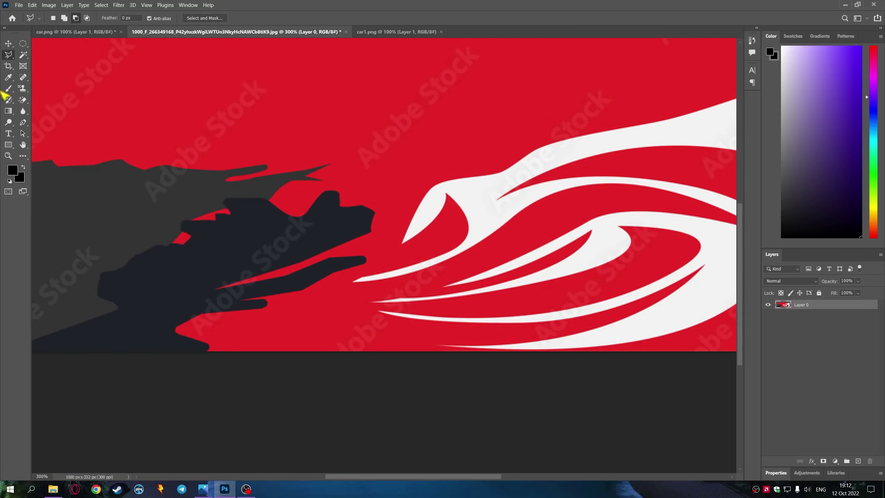
{"action": "scroll", "coordinate": [571, 275], "scroll_direction": "up", "scroll_amount": 2}
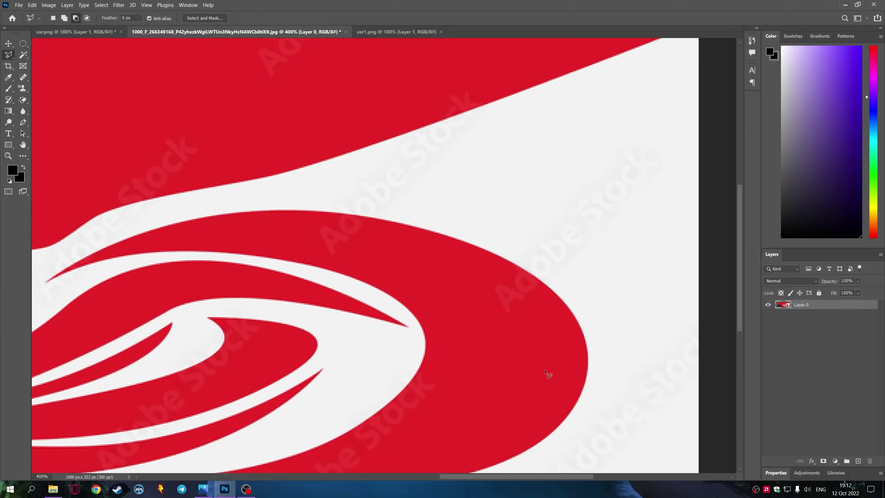
{"action": "scroll", "coordinate": [547, 374], "scroll_direction": "up", "scroll_amount": 4}
{"action": "left_click", "coordinate": [408, 442]}
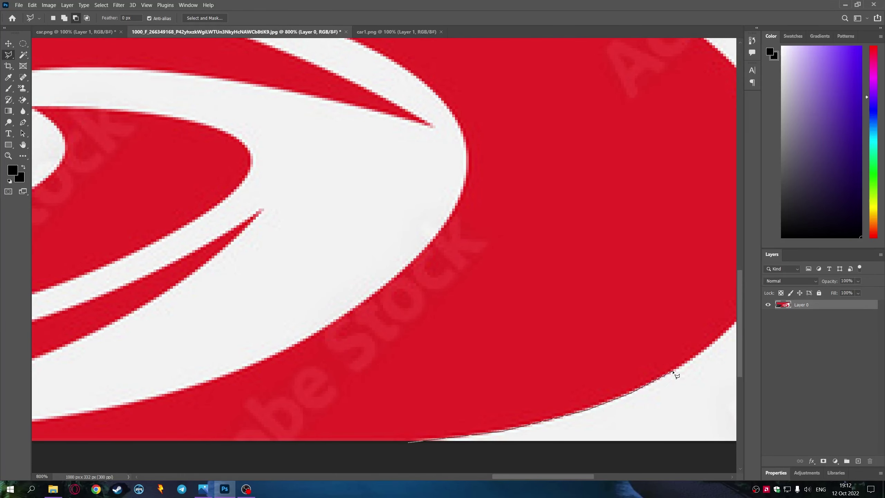
{"action": "scroll", "coordinate": [673, 373], "scroll_direction": "right", "scroll_amount": 5}
{"action": "scroll", "coordinate": [490, 237], "scroll_direction": "up", "scroll_amount": 3}
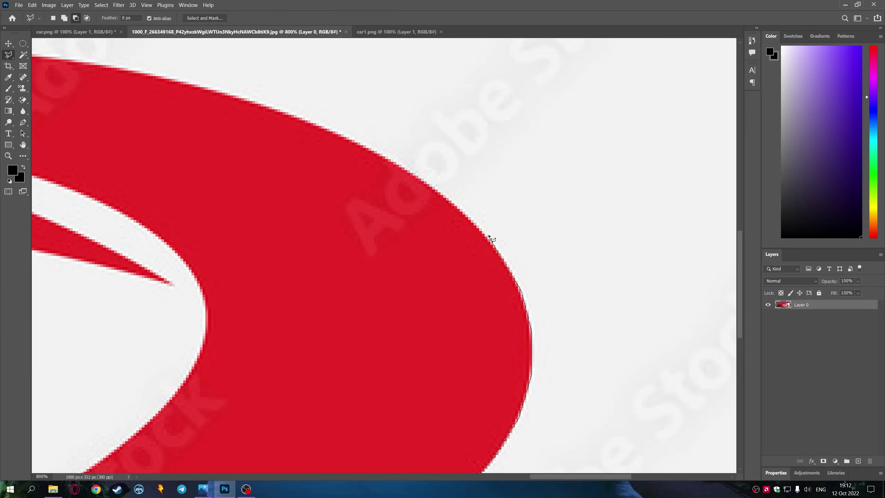
{"action": "scroll", "coordinate": [274, 256], "scroll_direction": "up", "scroll_amount": 3}
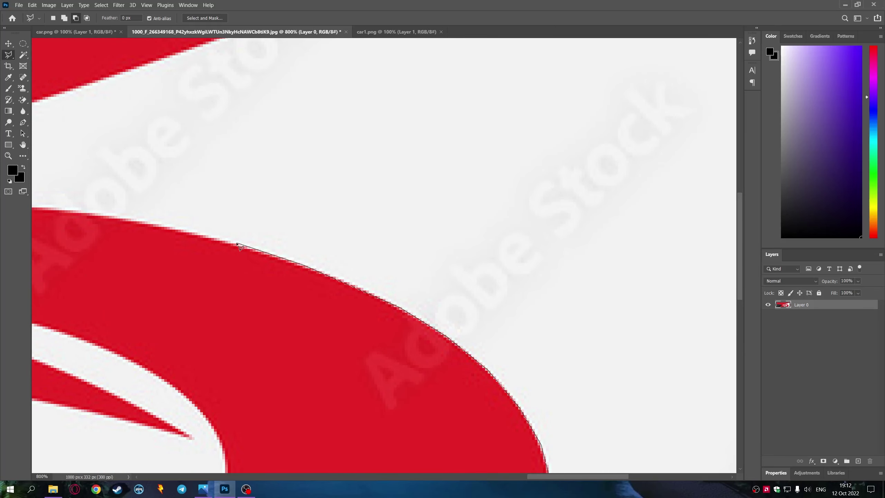
{"action": "scroll", "coordinate": [348, 217], "scroll_direction": "left", "scroll_amount": 5}
{"action": "scroll", "coordinate": [222, 206], "scroll_direction": "left", "scroll_amount": 3}
{"action": "scroll", "coordinate": [411, 217], "scroll_direction": "left", "scroll_amount": 3}
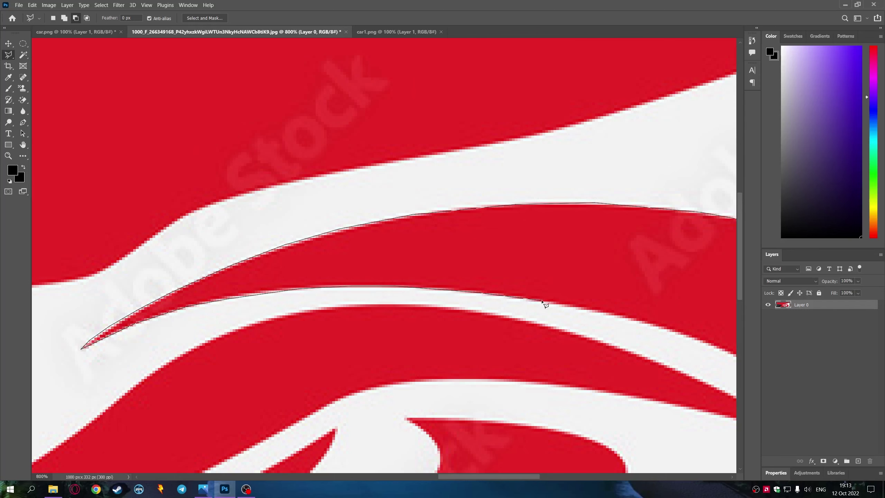
{"action": "scroll", "coordinate": [706, 346], "scroll_direction": "right", "scroll_amount": 3}
{"action": "scroll", "coordinate": [394, 196], "scroll_direction": "down", "scroll_amount": 2}
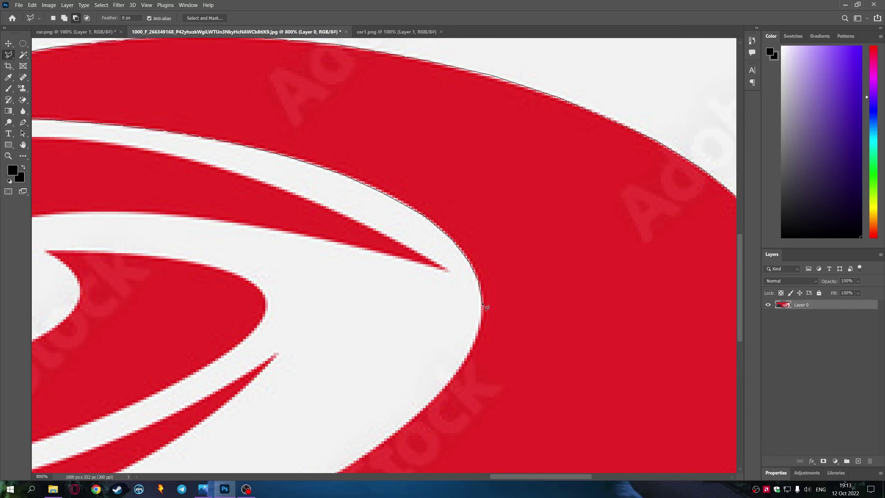
{"action": "scroll", "coordinate": [471, 358], "scroll_direction": "down", "scroll_amount": 2}
{"action": "scroll", "coordinate": [382, 308], "scroll_direction": "down", "scroll_amount": 2}
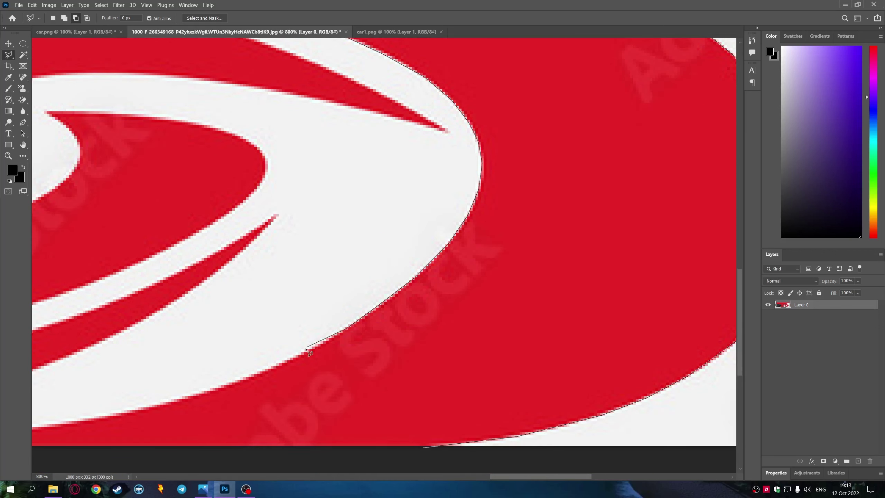
{"action": "scroll", "coordinate": [189, 397], "scroll_direction": "left", "scroll_amount": 5}
{"action": "scroll", "coordinate": [220, 440], "scroll_direction": "down", "scroll_amount": 3}
{"action": "scroll", "coordinate": [139, 376], "scroll_direction": "left", "scroll_amount": 4}
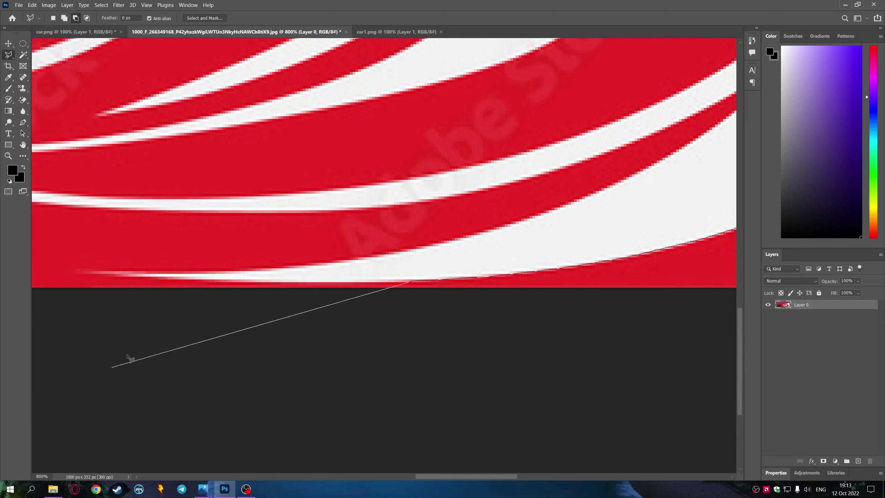
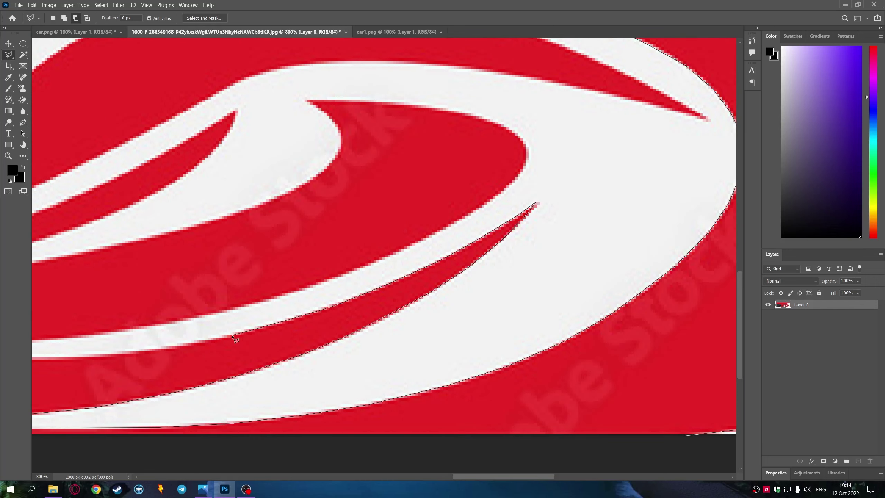
Start the Polygonal Lasso selection on the white stripe's upper edge, tracing down-left at 800% zoom
{"action": "scroll", "coordinate": [120, 356], "scroll_direction": "left", "scroll_amount": 6}
{"action": "scroll", "coordinate": [134, 353], "scroll_direction": "left", "scroll_amount": 5}
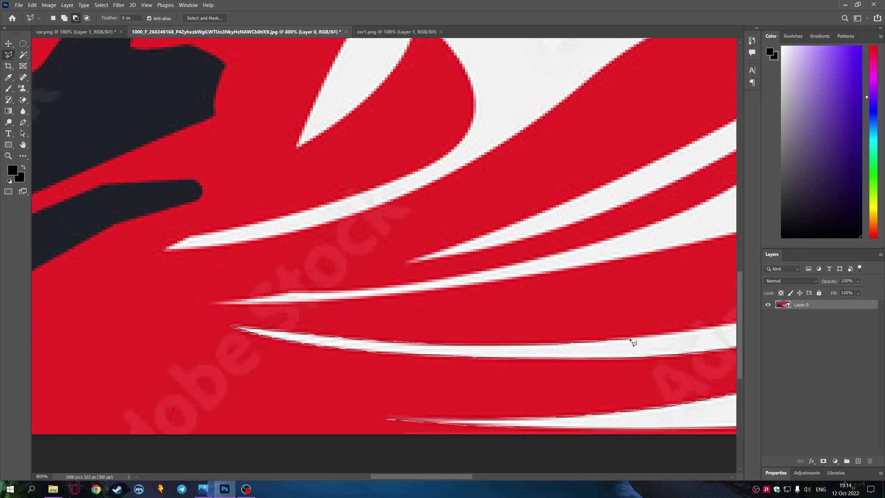
{"action": "scroll", "coordinate": [634, 344], "scroll_direction": "right", "scroll_amount": 5}
{"action": "left_click", "coordinate": [603, 316]}
{"action": "scroll", "coordinate": [603, 316], "scroll_direction": "right", "scroll_amount": 5}
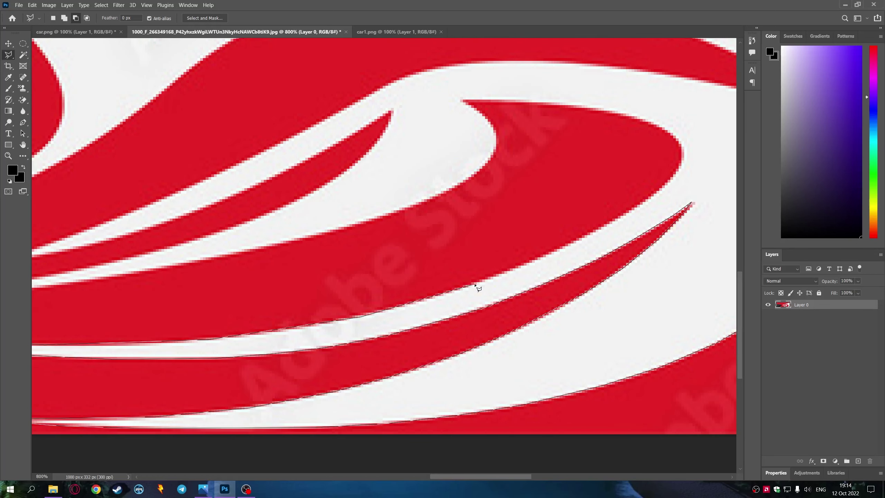
{"action": "left_click_drag", "start_coordinate": [684, 168], "coordinate": [545, 267]}
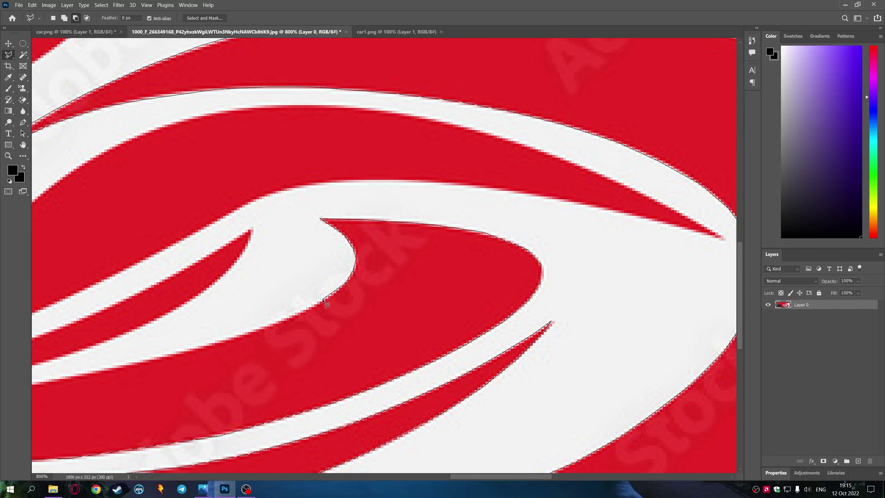
{"action": "scroll", "coordinate": [177, 354], "scroll_direction": "left", "scroll_amount": 5}
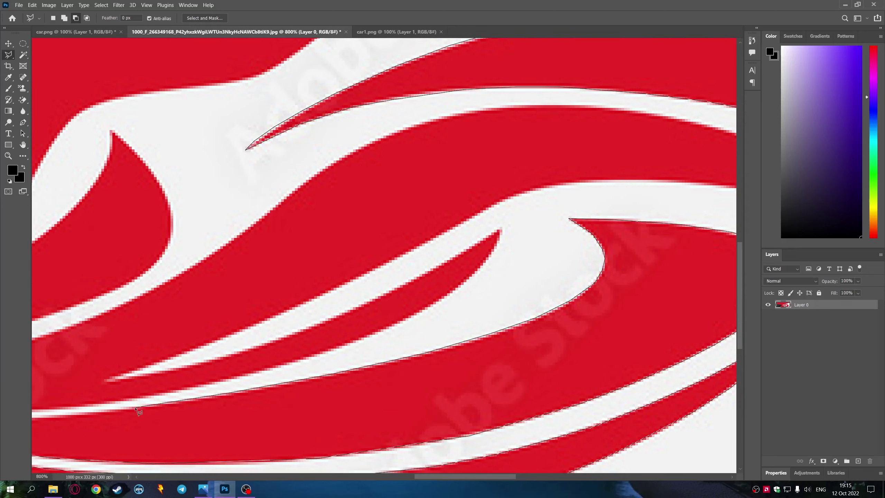
{"action": "scroll", "coordinate": [251, 354], "scroll_direction": "left", "scroll_amount": 5}
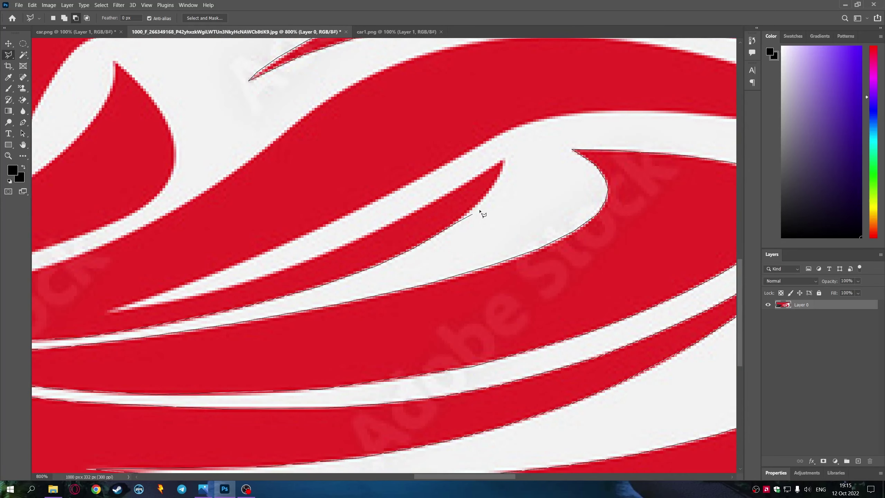
{"action": "left_click", "coordinate": [440, 194]}
{"action": "left_click", "coordinate": [378, 231]}
{"action": "left_click", "coordinate": [276, 272]}
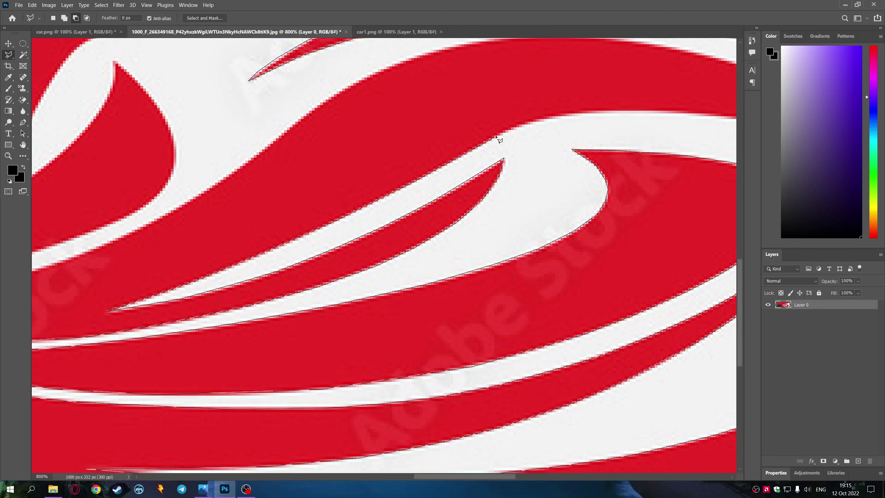
Continue the selection points along the stripe edge to its tip, then trace leftward
{"action": "left_click_drag", "start_coordinate": [499, 139], "coordinate": [277, 292]}
{"action": "left_click", "coordinate": [289, 269]}
{"action": "left_click", "coordinate": [383, 267]}
{"action": "left_click", "coordinate": [471, 277]}
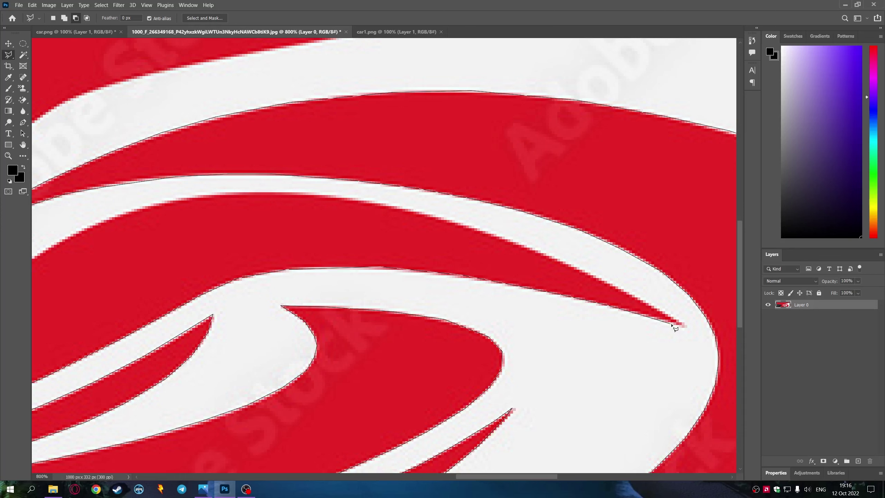
{"action": "left_click", "coordinate": [687, 327]}
{"action": "left_click", "coordinate": [368, 201]}
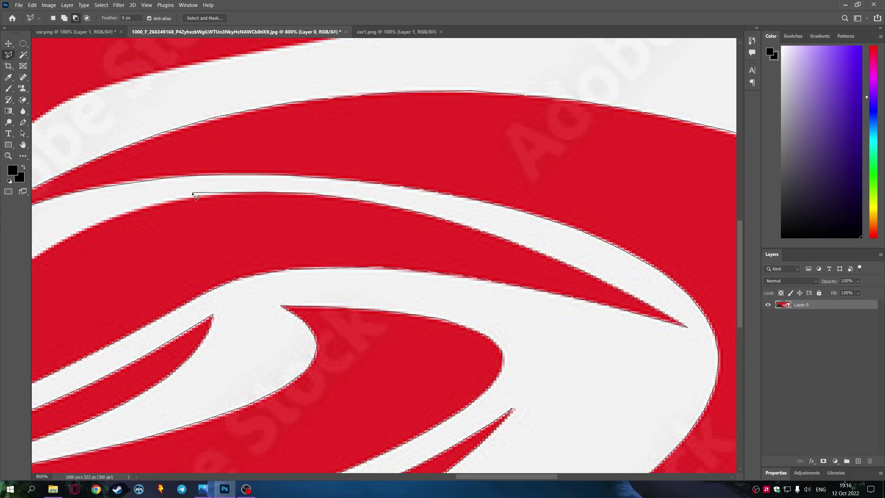
{"action": "left_click", "coordinate": [175, 191]}
{"action": "left_click", "coordinate": [109, 210]}
Follow the stripe edge down to its lower tip and back along its upper edge
{"action": "left_click_drag", "start_coordinate": [40, 249], "coordinate": [549, 256]}
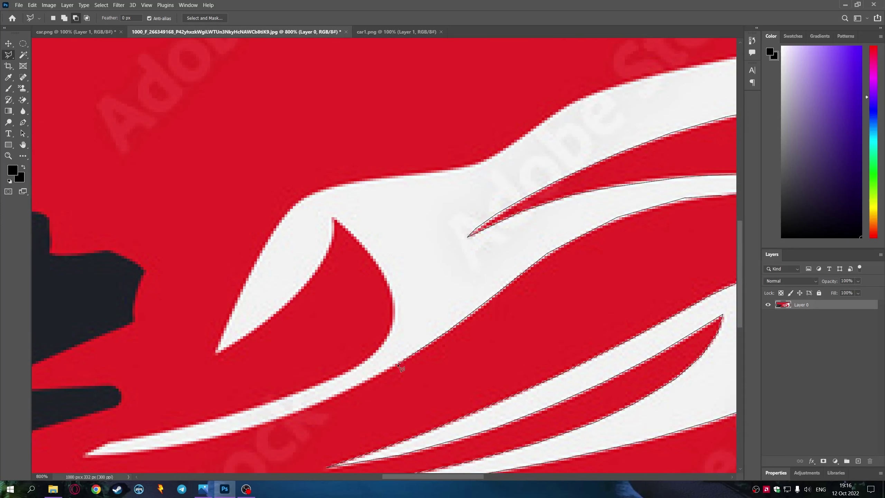
{"action": "left_click", "coordinate": [362, 366]}
{"action": "left_click_drag", "start_coordinate": [349, 393], "coordinate": [487, 255]}
{"action": "left_click", "coordinate": [413, 281]}
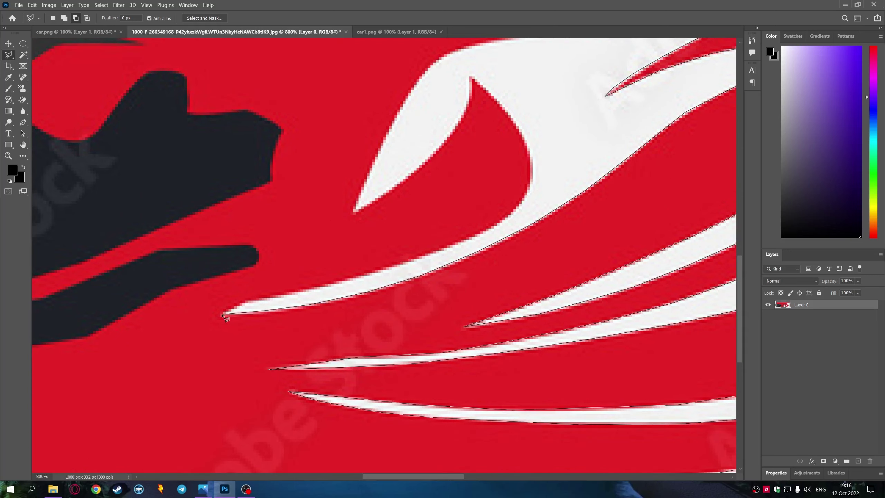
{"action": "left_click", "coordinate": [388, 270]}
{"action": "scroll", "coordinate": [525, 136], "scroll_direction": "up", "scroll_amount": 5}
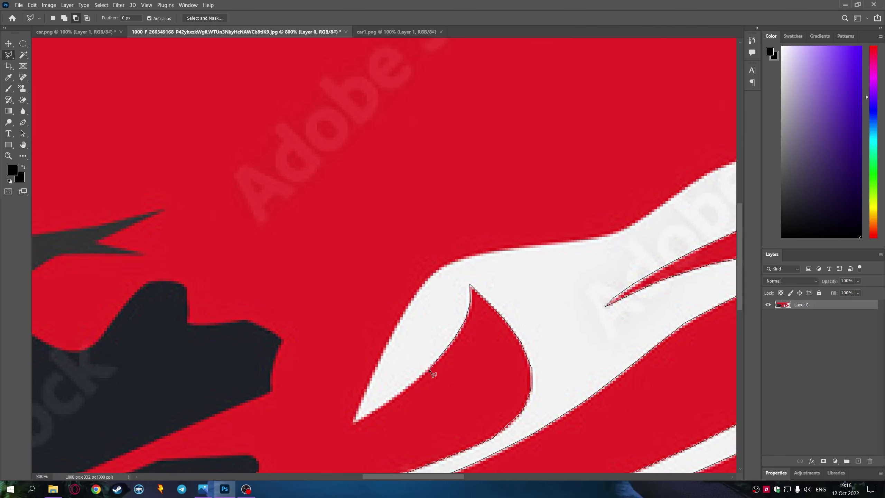
{"action": "left_click", "coordinate": [391, 331]}
{"action": "left_click", "coordinate": [422, 286]}
{"action": "left_click", "coordinate": [610, 237]}
Extend the selection along the image's top edge to its top corners
{"action": "scroll", "coordinate": [523, 262], "scroll_direction": "up", "scroll_amount": 3}
{"action": "scroll", "coordinate": [523, 261], "scroll_direction": "right", "scroll_amount": 6}
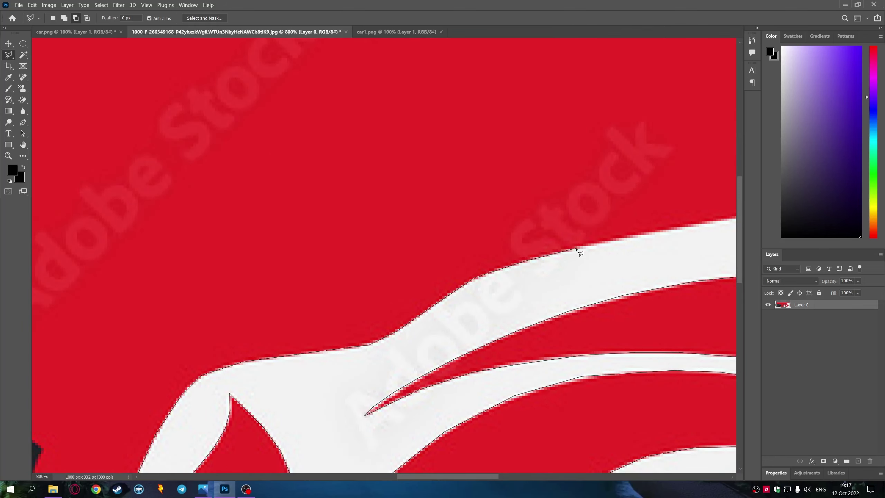
{"action": "scroll", "coordinate": [577, 249], "scroll_direction": "right", "scroll_amount": 3}
{"action": "scroll", "coordinate": [527, 223], "scroll_direction": "right", "scroll_amount": 3}
{"action": "left_click", "coordinate": [548, 218]}
{"action": "scroll", "coordinate": [547, 217], "scroll_direction": "right", "scroll_amount": 3}
{"action": "scroll", "coordinate": [500, 211], "scroll_direction": "up", "scroll_amount": 2}
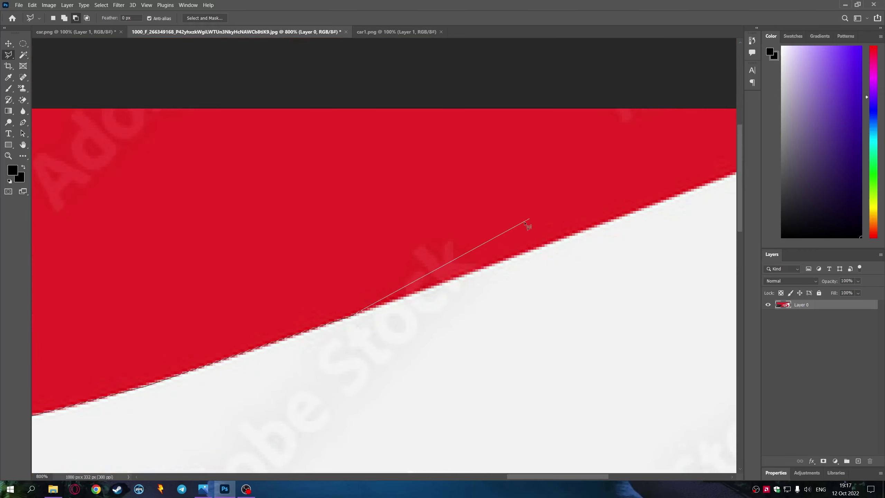
{"action": "scroll", "coordinate": [529, 225], "scroll_direction": "down", "scroll_amount": 2}
{"action": "scroll", "coordinate": [557, 223], "scroll_direction": "down", "scroll_amount": 2}
{"action": "left_click", "coordinate": [692, 192]}
{"action": "scroll", "coordinate": [646, 174], "scroll_direction": "down", "scroll_amount": 2}
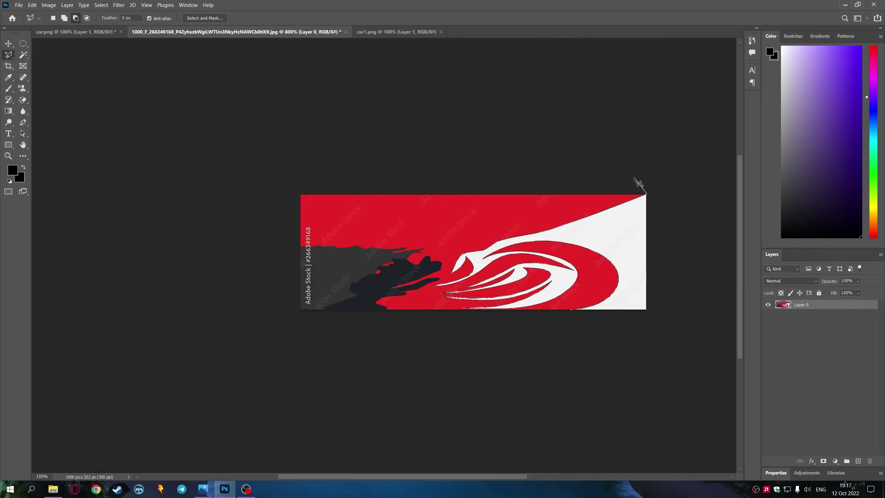
{"action": "scroll", "coordinate": [639, 183], "scroll_direction": "up", "scroll_amount": 2}
{"action": "left_click", "coordinate": [593, 178]}
Close the selection through the left side and bottom-left corner, then set the foreground to yellow
{"action": "scroll", "coordinate": [375, 188], "scroll_direction": "left", "scroll_amount": 5}
{"action": "left_click", "coordinate": [208, 188]}
{"action": "left_click", "coordinate": [188, 454]}
{"action": "scroll", "coordinate": [188, 454], "scroll_direction": "right", "scroll_amount": 5}
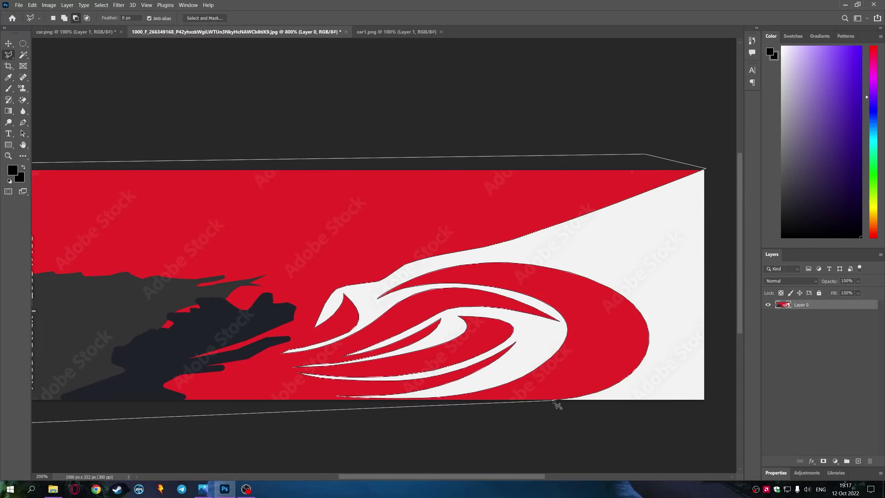
{"action": "left_click", "coordinate": [557, 404]}
{"action": "scroll", "coordinate": [557, 405], "scroll_direction": "down", "scroll_amount": 2}
{"action": "left_click", "coordinate": [14, 171]}
{"action": "key", "text": "Escape"}
Fill the selected red areas with a red-to-green gradient using a green foreground colour
{"action": "left_click", "coordinate": [15, 174]}
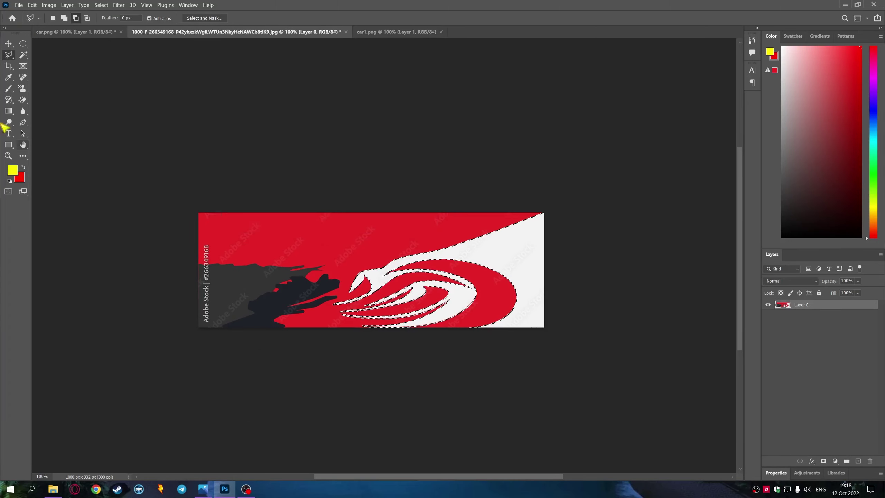
{"action": "left_click", "coordinate": [8, 111]}
{"action": "mouse_move", "coordinate": [293, 300]}
{"action": "left_mouse_down"}
{"action": "mouse_move", "coordinate": [331, 300]}
{"action": "mouse_move", "coordinate": [300, 299]}
{"action": "left_mouse_up"}
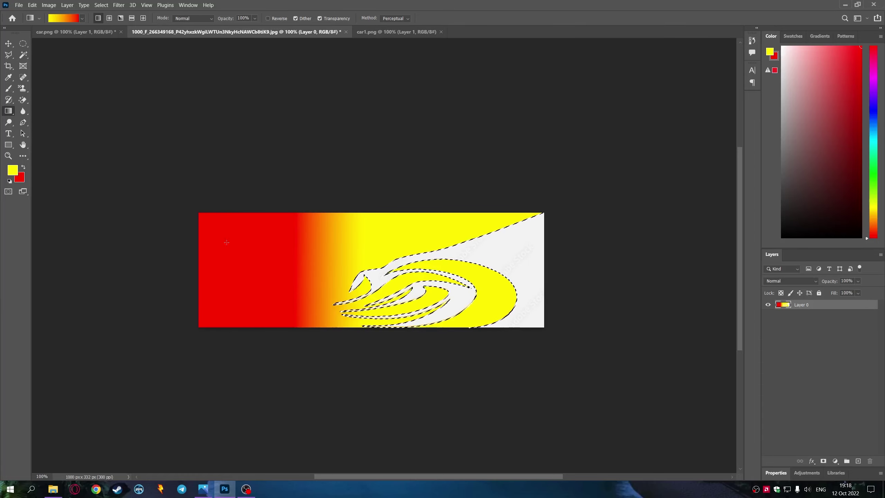
{"action": "left_click", "coordinate": [13, 170]}
{"action": "left_click", "coordinate": [409, 86]}
{"action": "left_click_drag", "start_coordinate": [370, 267], "coordinate": [310, 267]}
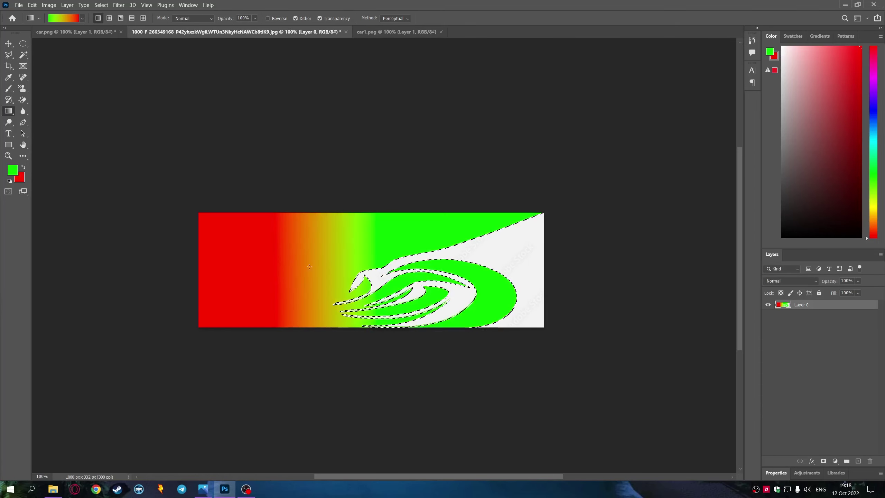
Select all white flame areas with Magic Wand and Similar, delete them, and deselect
{"action": "key", "text": "w"}
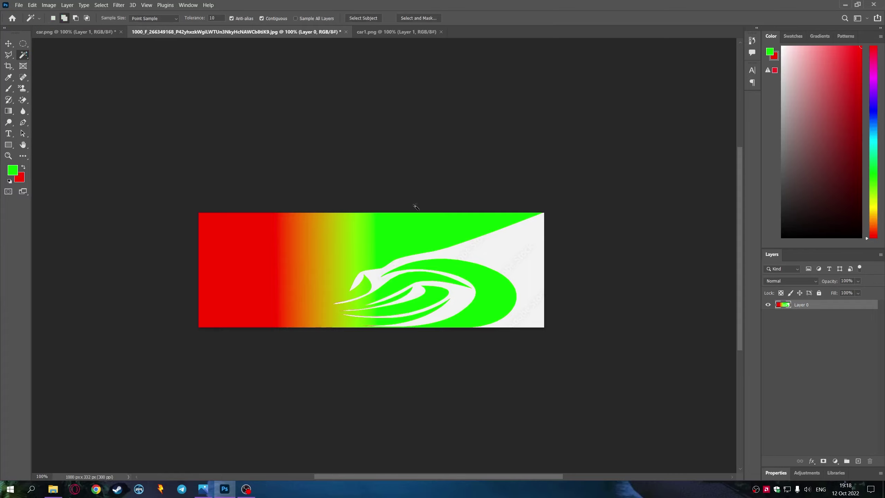
{"action": "key", "text": "ctrl+plus"}
{"action": "right_click", "coordinate": [597, 260]}
{"action": "left_click", "coordinate": [657, 356]}
{"action": "key", "text": "Delete"}
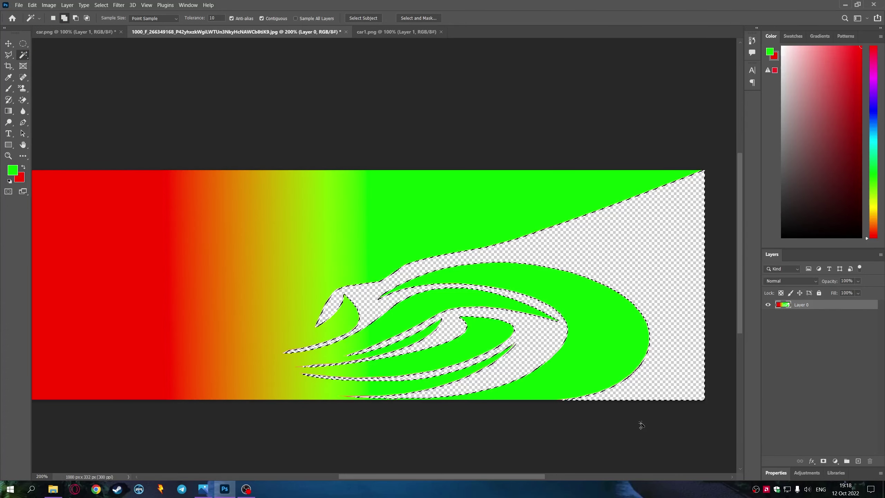
{"action": "key", "text": "ctrl+d"}
Place the banner on car.png, rotated 90° counterclockwise and scaled to 47.40% over the door panel
{"action": "key", "text": "ctrl+minus"}
{"action": "left_click", "coordinate": [10, 44]}
{"action": "left_click_drag", "start_coordinate": [368, 209], "coordinate": [422, 286]}
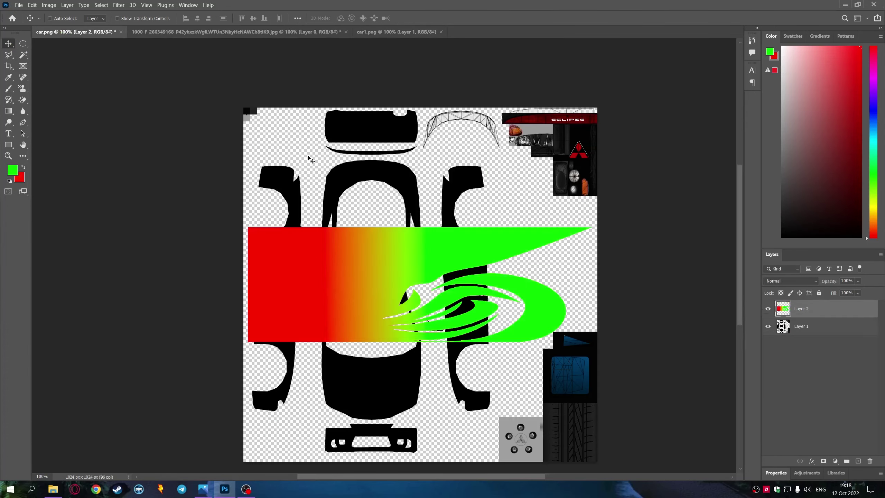
{"action": "key", "text": "ctrl+t"}
{"action": "right_click", "coordinate": [426, 289]}
{"action": "left_click", "coordinate": [464, 404]}
{"action": "mouse_move", "coordinate": [420, 241]}
{"action": "left_mouse_down"}
{"action": "mouse_move", "coordinate": [449, 322]}
{"action": "mouse_move", "coordinate": [440, 213]}
{"action": "left_mouse_up"}
{"action": "left_click_drag", "start_coordinate": [381, 79], "coordinate": [439, 266]}
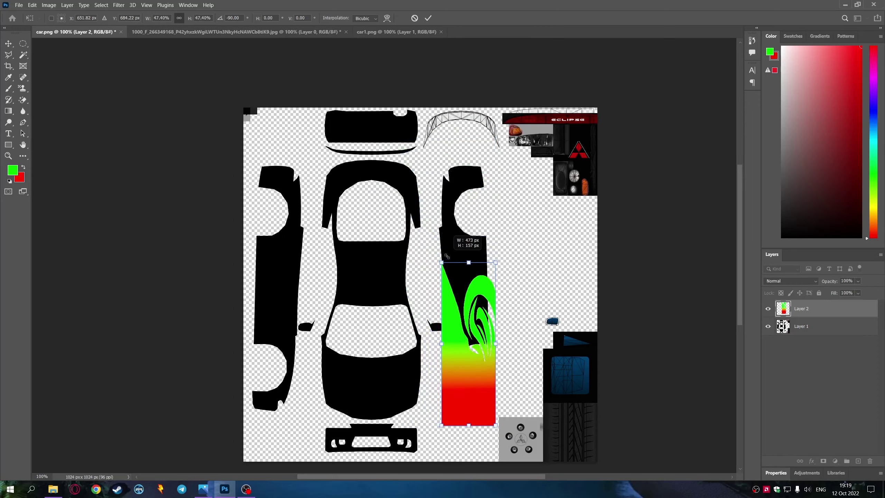
{"action": "left_click_drag", "start_coordinate": [450, 326], "coordinate": [444, 302]}
Check the placement, cancel it, remove the layer, and restore the banner's white flame areas
{"action": "key", "text": "ctrl+plus"}
{"action": "key", "text": "ctrl+minus"}
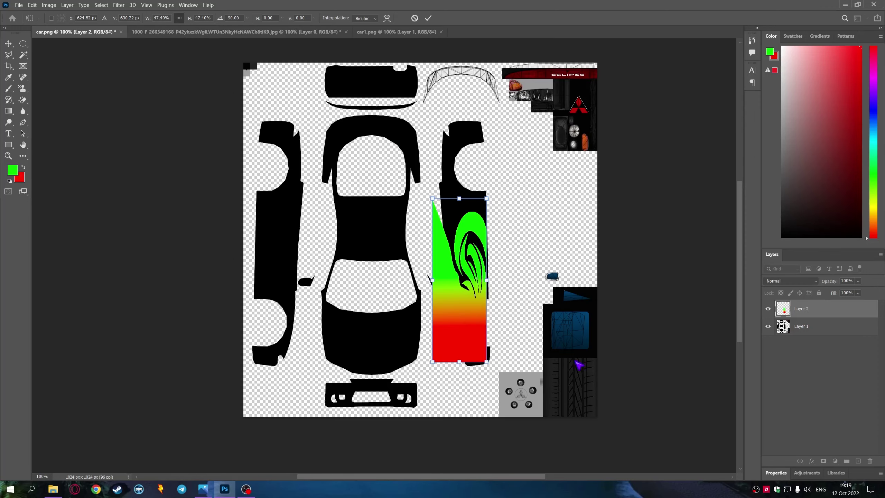
{"action": "key", "text": "ctrl+plus"}
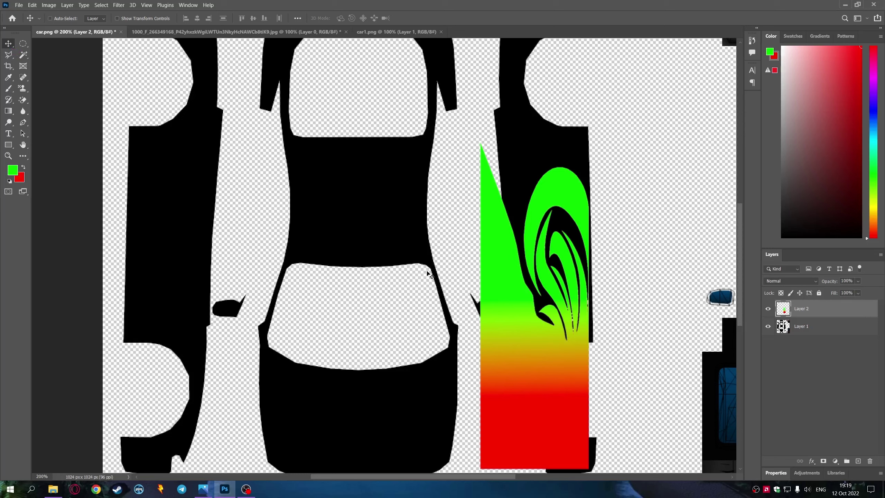
{"action": "key", "text": "Escape"}
{"action": "key", "text": "ctrl+z"}
{"action": "key", "text": "ctrl+shift+Tab"}
{"action": "key", "text": "ctrl+shift+Tab"}
{"action": "key", "text": "ctrl+z"}
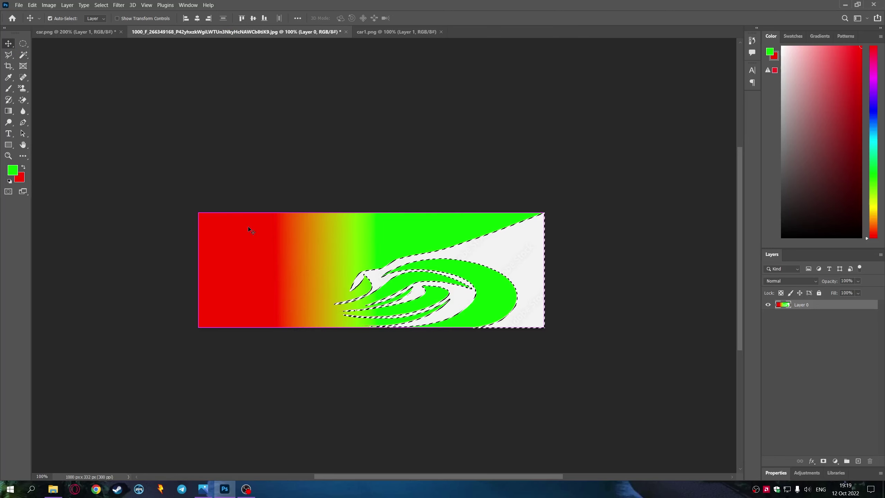
{"action": "key", "text": "ctrl+z"}
Zoom in and begin a Polygonal Lasso outline at the white flame's tip and edge
{"action": "key", "text": "l"}
{"action": "key", "text": "ctrl+plus"}
{"action": "scroll", "coordinate": [306, 314], "scroll_direction": "up", "scroll_amount": 3}
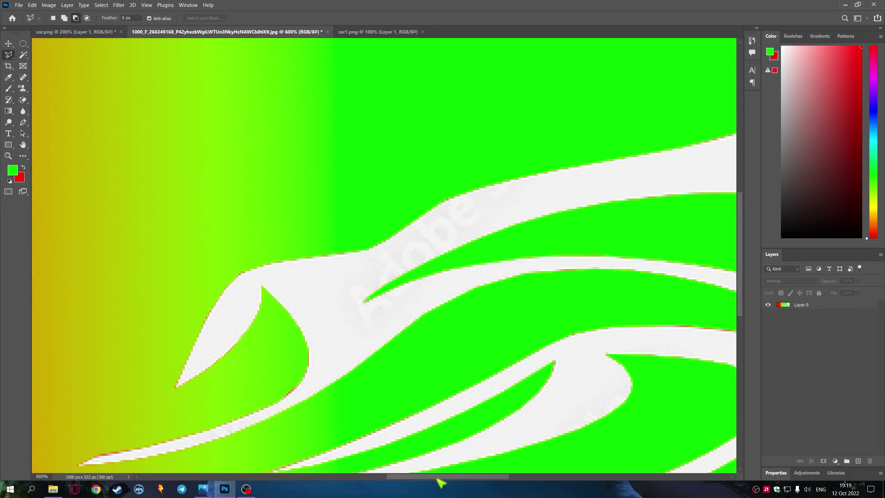
{"action": "left_click", "coordinate": [359, 411]}
{"action": "scroll", "coordinate": [376, 368], "scroll_direction": "up", "scroll_amount": 2}
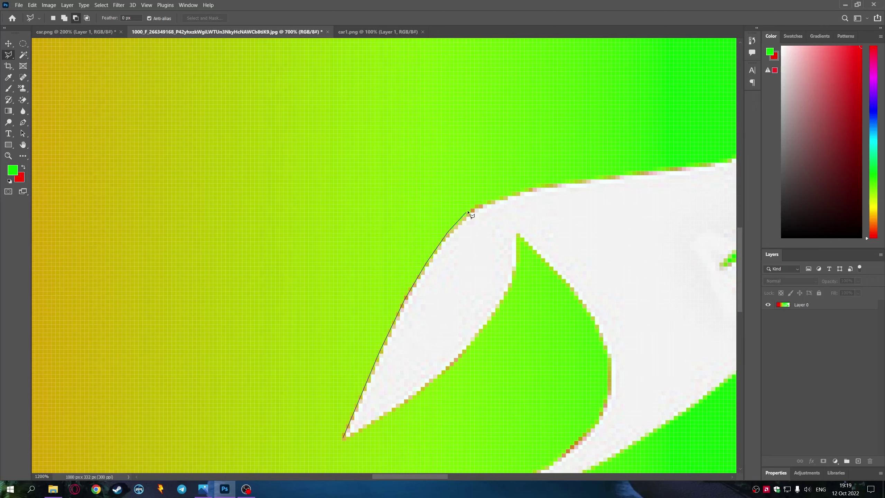
{"action": "scroll", "coordinate": [405, 168], "scroll_direction": "right", "scroll_amount": 5}
{"action": "scroll", "coordinate": [391, 203], "scroll_direction": "up", "scroll_amount": 2}
{"action": "left_click", "coordinate": [235, 319]}
{"action": "left_click", "coordinate": [278, 296]}
{"action": "left_click", "coordinate": [393, 219]}
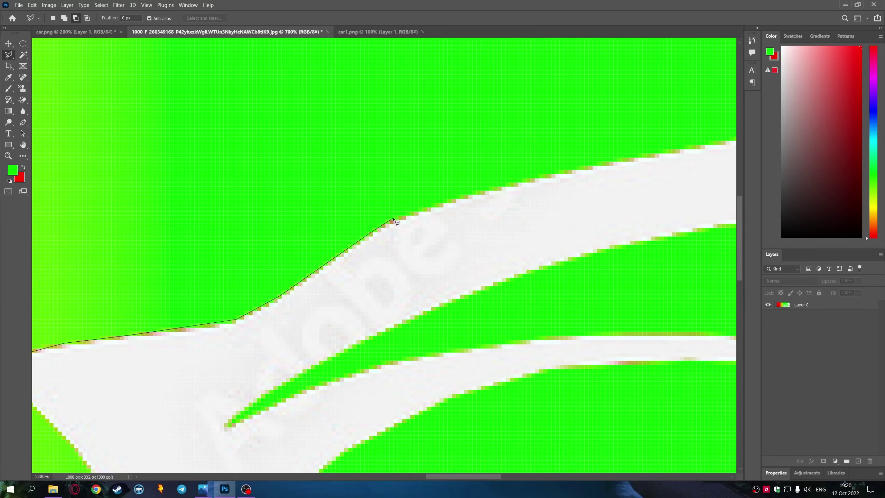
{"action": "scroll", "coordinate": [573, 171], "scroll_direction": "right", "scroll_amount": 3}
{"action": "left_click", "coordinate": [622, 124]}
{"action": "scroll", "coordinate": [592, 174], "scroll_direction": "up", "scroll_amount": 2}
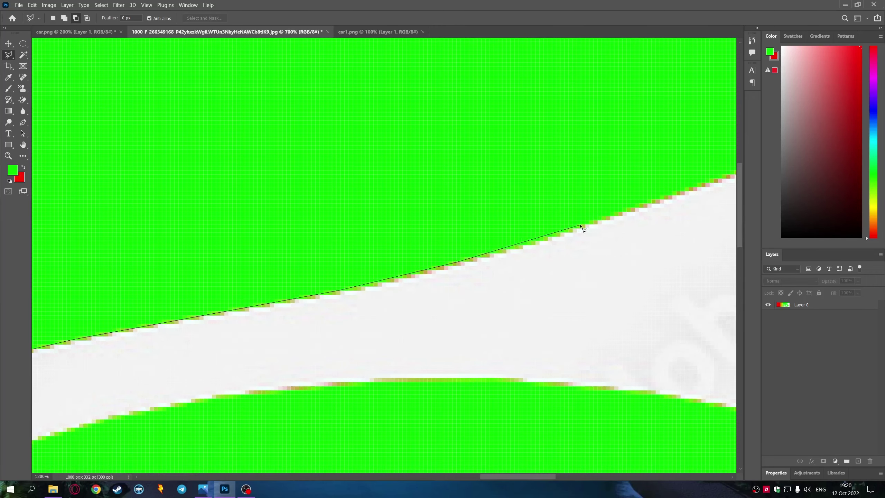
{"action": "scroll", "coordinate": [583, 227], "scroll_direction": "up", "scroll_amount": 2}
{"action": "scroll", "coordinate": [627, 209], "scroll_direction": "right", "scroll_amount": 5}
{"action": "scroll", "coordinate": [589, 209], "scroll_direction": "up", "scroll_amount": 2}
{"action": "scroll", "coordinate": [558, 233], "scroll_direction": "up", "scroll_amount": 1}
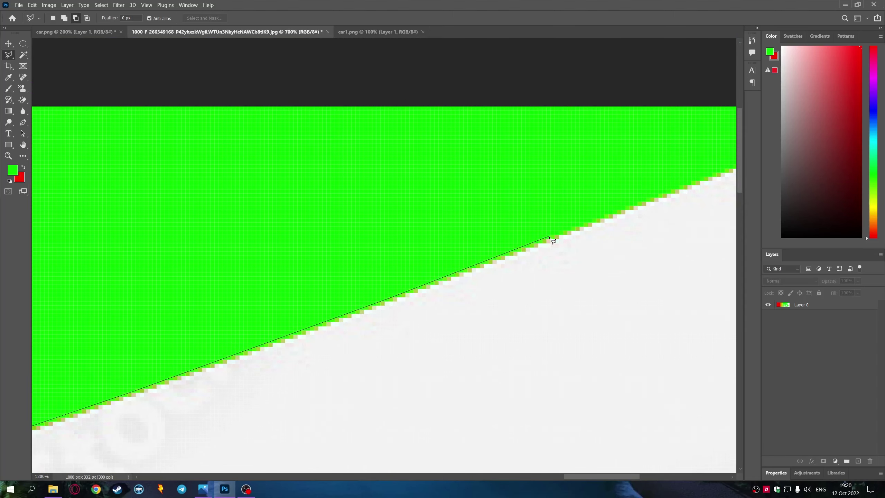
{"action": "scroll", "coordinate": [558, 195], "scroll_direction": "right", "scroll_amount": 5}
{"action": "scroll", "coordinate": [610, 140], "scroll_direction": "down", "scroll_amount": 5}
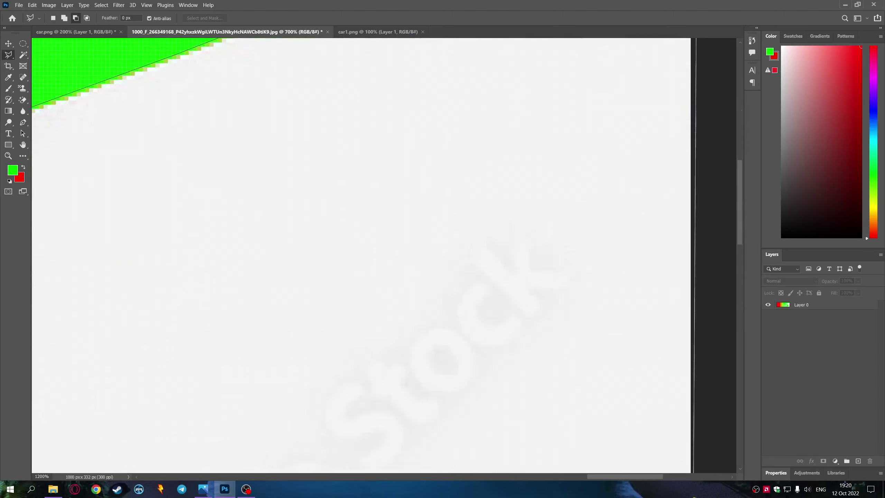
{"action": "scroll", "coordinate": [663, 210], "scroll_direction": "down", "scroll_amount": 5}
{"action": "scroll", "coordinate": [523, 245], "scroll_direction": "left", "scroll_amount": 5}
Extend the outline along the curved green flame edge, removing one misplaced point
{"action": "left_click", "coordinate": [280, 234]}
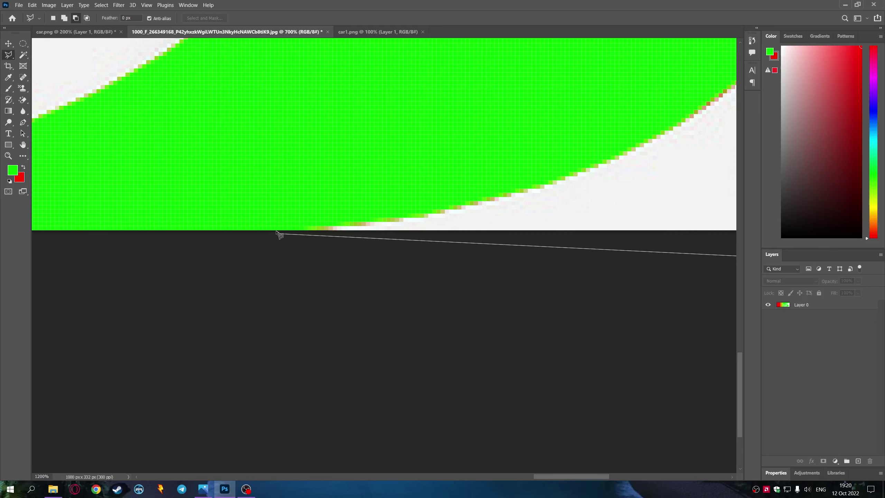
{"action": "left_click", "coordinate": [540, 184]}
{"action": "scroll", "coordinate": [652, 164], "scroll_direction": "up", "scroll_amount": 3}
{"action": "scroll", "coordinate": [652, 164], "scroll_direction": "right", "scroll_amount": 5}
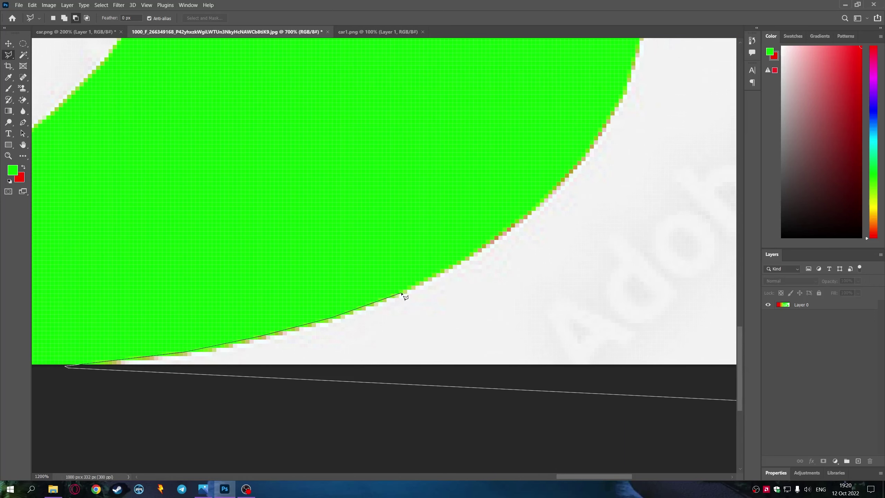
{"action": "left_click", "coordinate": [401, 292]}
{"action": "left_click", "coordinate": [526, 215]}
{"action": "scroll", "coordinate": [526, 215], "scroll_direction": "up", "scroll_amount": 4}
{"action": "scroll", "coordinate": [516, 244], "scroll_direction": "right", "scroll_amount": 3}
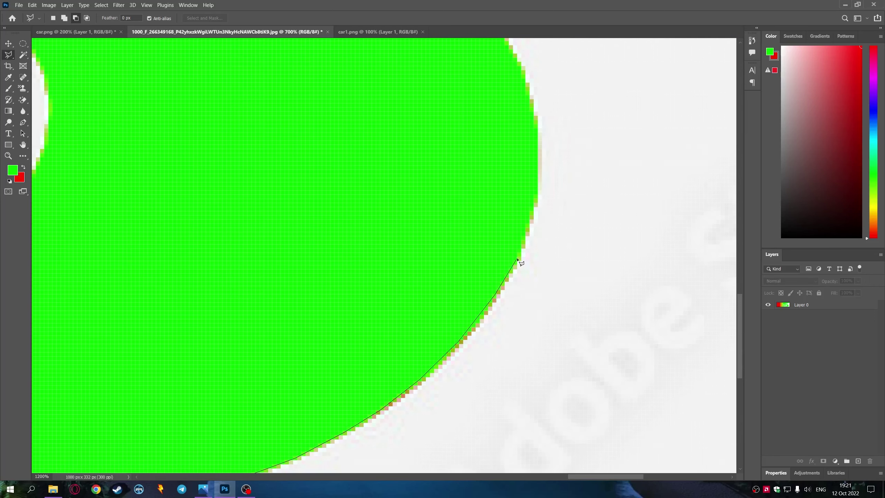
{"action": "scroll", "coordinate": [538, 111], "scroll_direction": "up", "scroll_amount": 4}
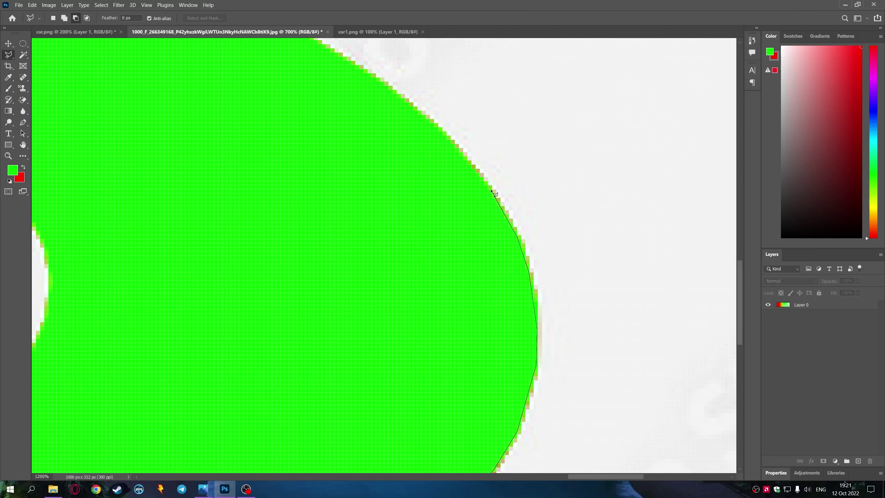
{"action": "scroll", "coordinate": [394, 94], "scroll_direction": "up", "scroll_amount": 8}
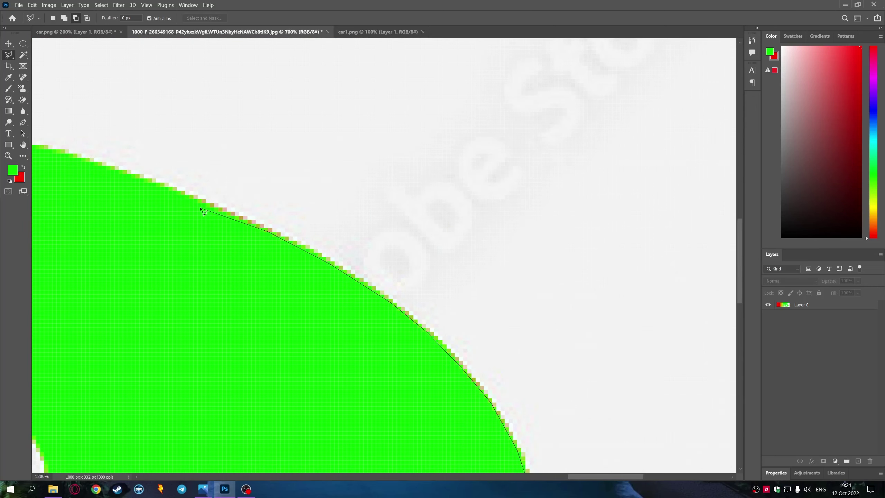
{"action": "scroll", "coordinate": [195, 203], "scroll_direction": "left", "scroll_amount": 5}
{"action": "scroll", "coordinate": [170, 279], "scroll_direction": "left", "scroll_amount": 5}
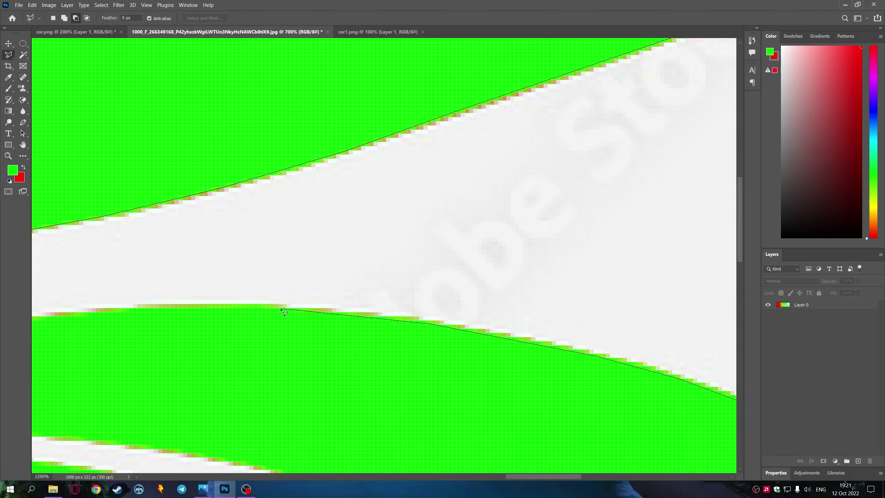
{"action": "scroll", "coordinate": [205, 351], "scroll_direction": "up", "scroll_amount": 1}
{"action": "scroll", "coordinate": [205, 351], "scroll_direction": "down", "scroll_amount": 3}
{"action": "scroll", "coordinate": [295, 277], "scroll_direction": "left", "scroll_amount": 5}
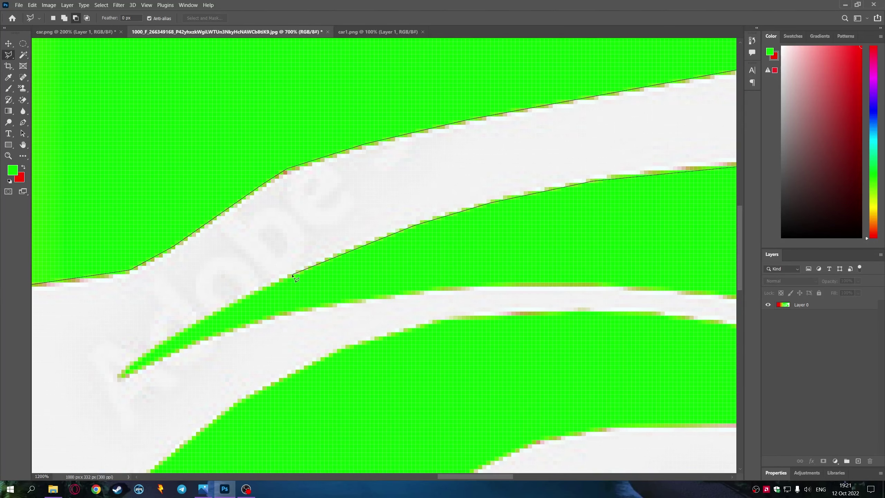
{"action": "key", "text": "BackSpace"}
{"action": "left_click", "coordinate": [478, 284]}
{"action": "left_click", "coordinate": [606, 292]}
{"action": "left_click_drag", "start_coordinate": [677, 292], "coordinate": [483, 299]}
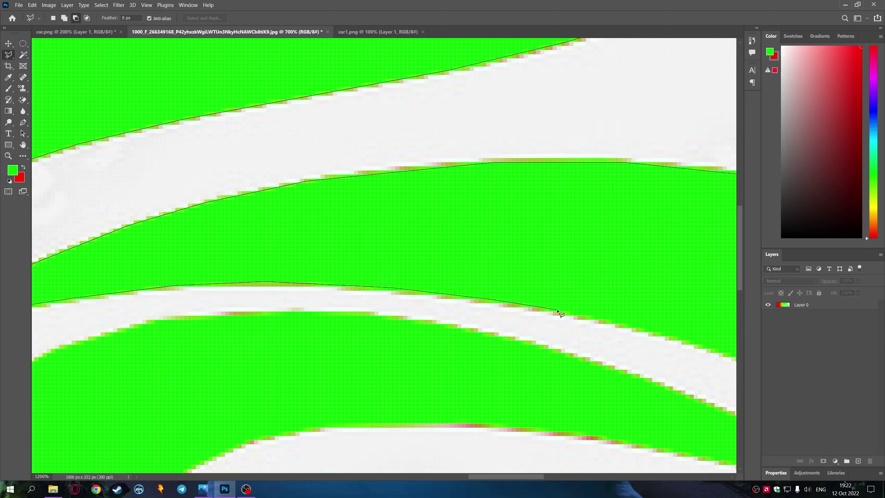
Trace the outline along the green band and the white stripe's edges
{"action": "scroll", "coordinate": [484, 364], "scroll_direction": "right", "scroll_amount": 5}
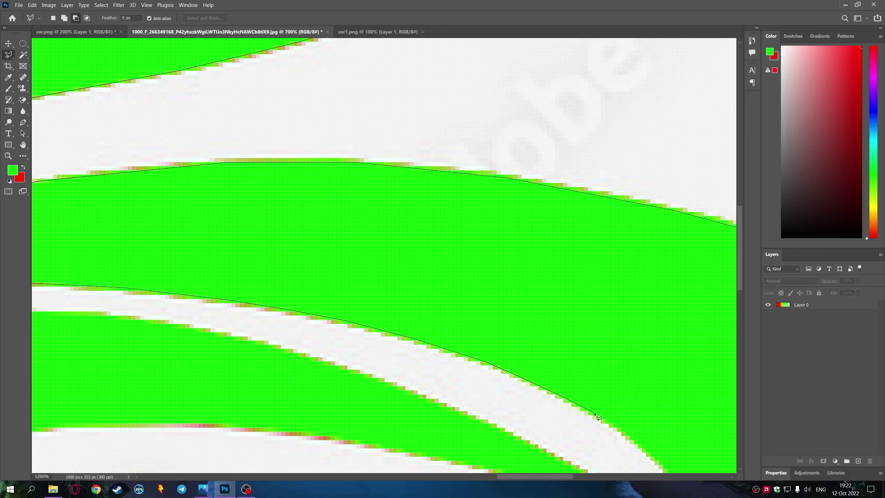
{"action": "scroll", "coordinate": [596, 416], "scroll_direction": "down", "scroll_amount": 2}
{"action": "scroll", "coordinate": [596, 416], "scroll_direction": "right", "scroll_amount": 3}
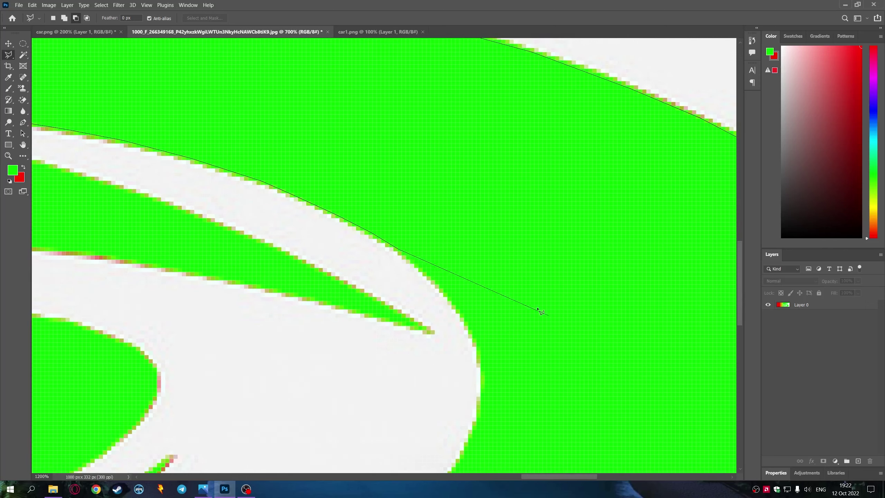
{"action": "left_click", "coordinate": [481, 414]}
{"action": "scroll", "coordinate": [469, 269], "scroll_direction": "down", "scroll_amount": 3}
{"action": "left_click", "coordinate": [448, 304]}
{"action": "scroll", "coordinate": [352, 251], "scroll_direction": "down", "scroll_amount": 3}
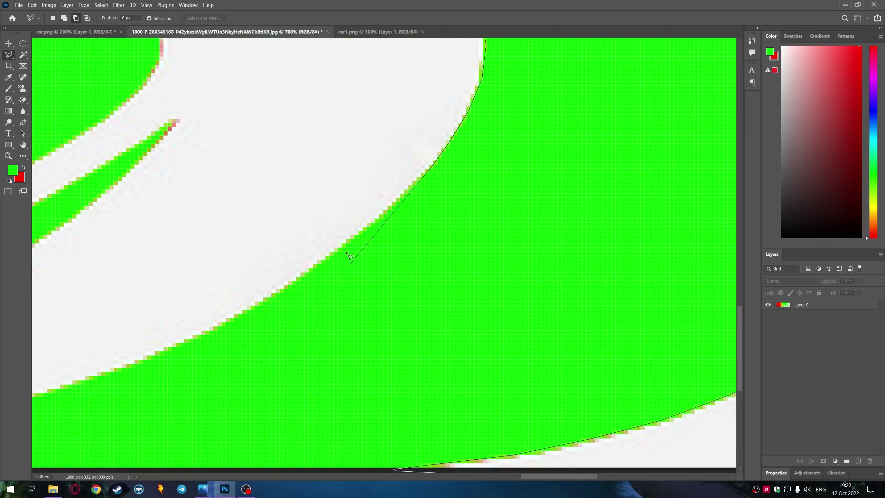
{"action": "left_click", "coordinate": [352, 251]}
{"action": "scroll", "coordinate": [353, 247], "scroll_direction": "down", "scroll_amount": 3}
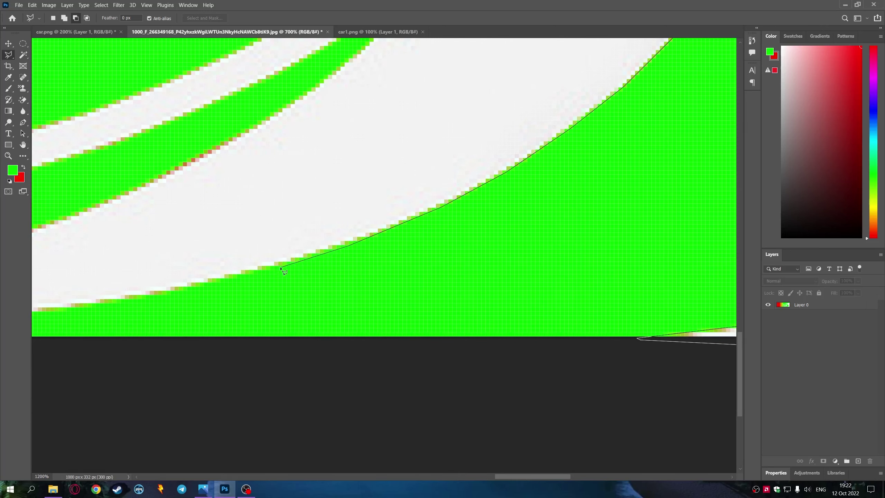
{"action": "scroll", "coordinate": [209, 297], "scroll_direction": "left", "scroll_amount": 3}
{"action": "scroll", "coordinate": [158, 330], "scroll_direction": "left", "scroll_amount": 3}
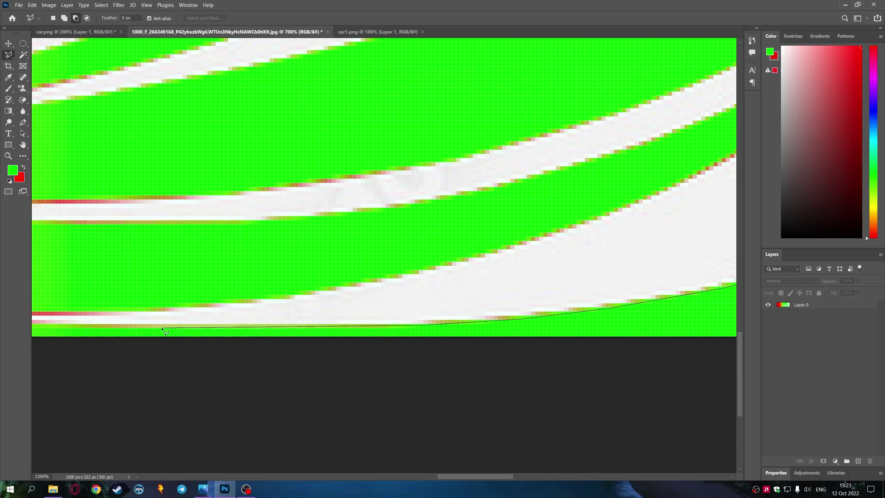
{"action": "left_click", "coordinate": [194, 327]}
{"action": "scroll", "coordinate": [194, 327], "scroll_direction": "left", "scroll_amount": 3}
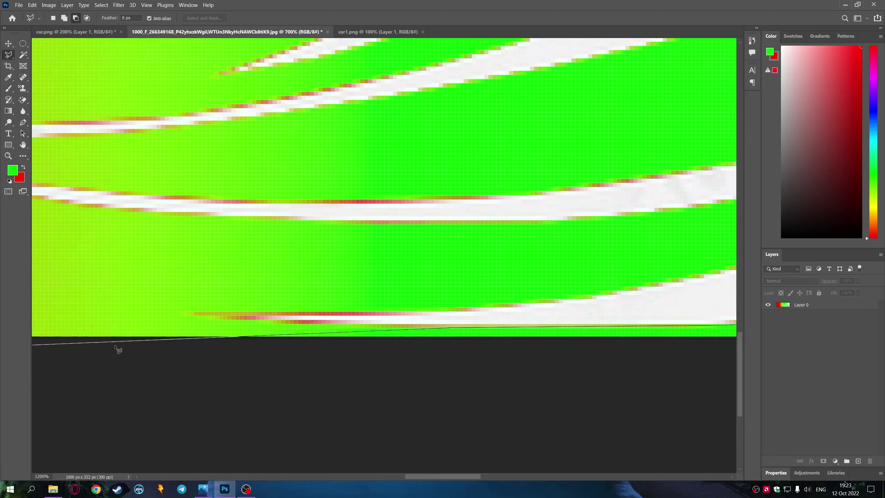
{"action": "left_click", "coordinate": [679, 283]}
{"action": "scroll", "coordinate": [680, 283], "scroll_direction": "right", "scroll_amount": 3}
{"action": "left_click", "coordinate": [551, 239]}
{"action": "left_click", "coordinate": [640, 204]}
{"action": "scroll", "coordinate": [640, 204], "scroll_direction": "right", "scroll_amount": 3}
{"action": "left_click", "coordinate": [505, 161]}
{"action": "scroll", "coordinate": [505, 161], "scroll_direction": "up", "scroll_amount": 2}
{"action": "scroll", "coordinate": [505, 161], "scroll_direction": "right", "scroll_amount": 2}
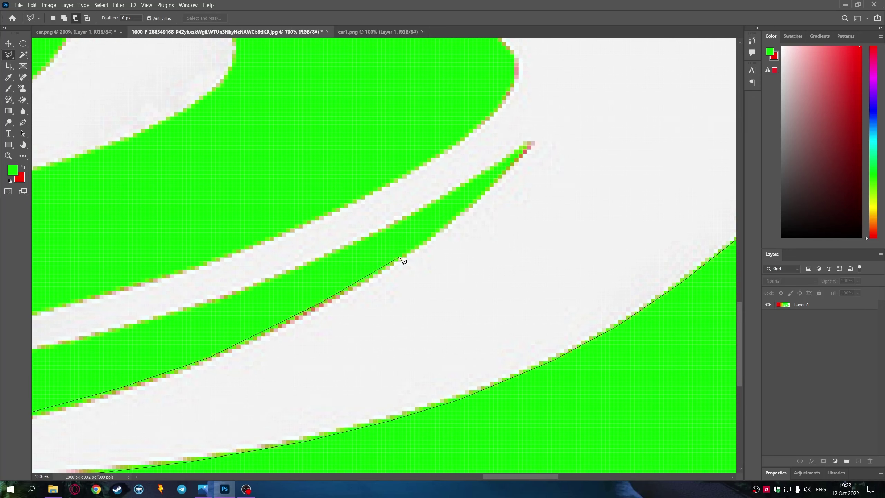
{"action": "left_click", "coordinate": [404, 252]}
{"action": "left_click", "coordinate": [451, 222]}
{"action": "left_click", "coordinate": [229, 297]}
{"action": "left_click", "coordinate": [81, 341]}
{"action": "scroll", "coordinate": [81, 341], "scroll_direction": "left", "scroll_amount": 3}
{"action": "left_click", "coordinate": [362, 365]}
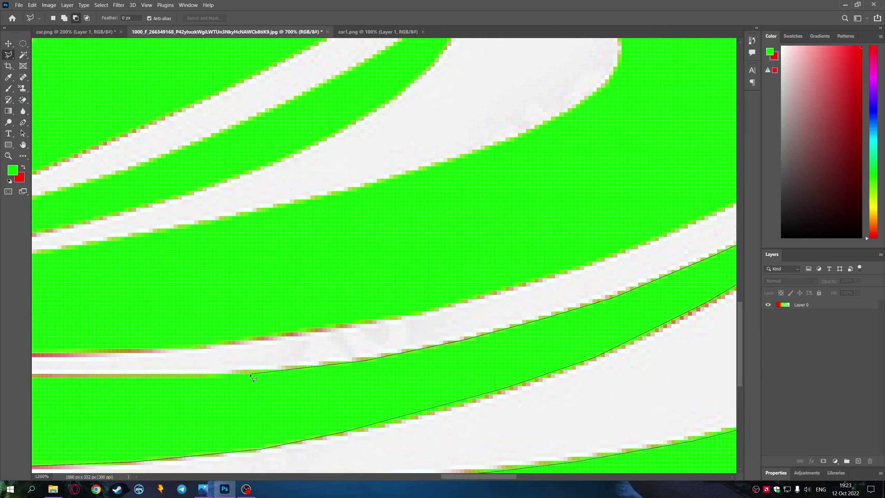
{"action": "scroll", "coordinate": [265, 376], "scroll_direction": "left", "scroll_amount": 3}
{"action": "scroll", "coordinate": [254, 359], "scroll_direction": "left", "scroll_amount": 3}
{"action": "left_click", "coordinate": [217, 357]}
{"action": "left_click", "coordinate": [116, 329]}
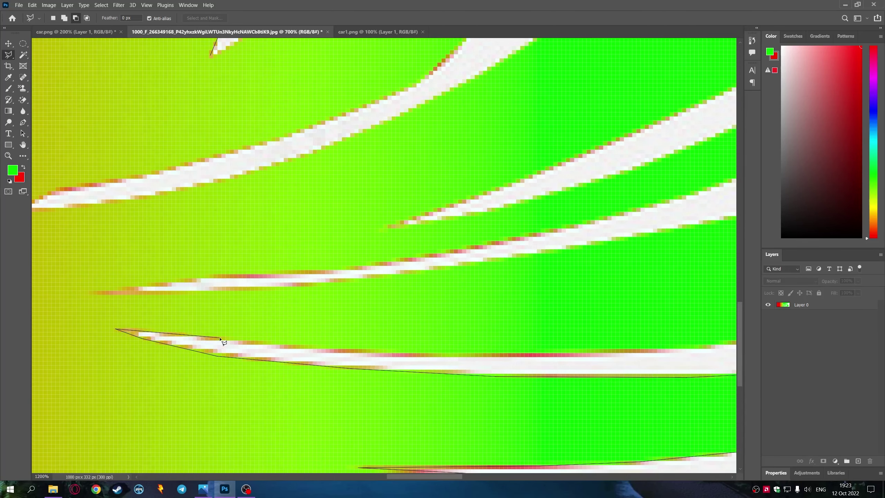
{"action": "left_click", "coordinate": [340, 350]}
Trace the green flame's upper and lower edges and the stripe to its left tip
{"action": "scroll", "coordinate": [579, 345], "scroll_direction": "right", "scroll_amount": 3}
{"action": "scroll", "coordinate": [570, 277], "scroll_direction": "right", "scroll_amount": 3}
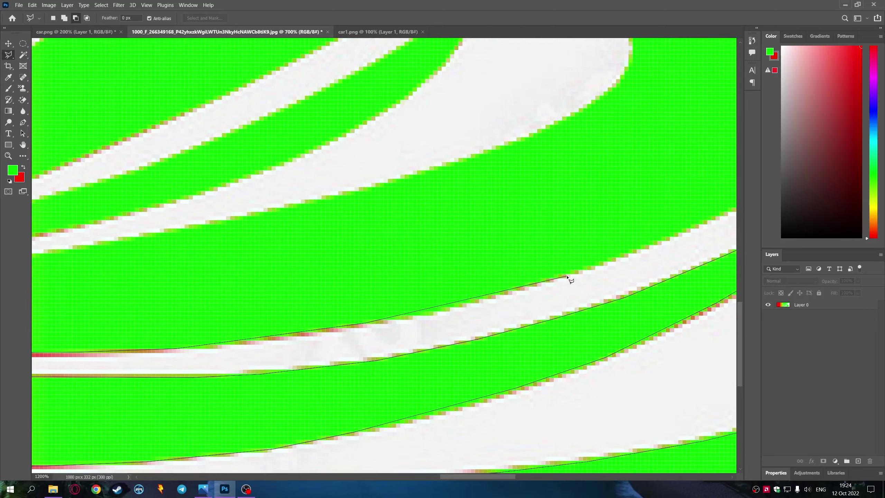
{"action": "scroll", "coordinate": [558, 244], "scroll_direction": "right", "scroll_amount": 1}
{"action": "scroll", "coordinate": [542, 199], "scroll_direction": "right", "scroll_amount": 3}
{"action": "scroll", "coordinate": [443, 286], "scroll_direction": "up", "scroll_amount": 3}
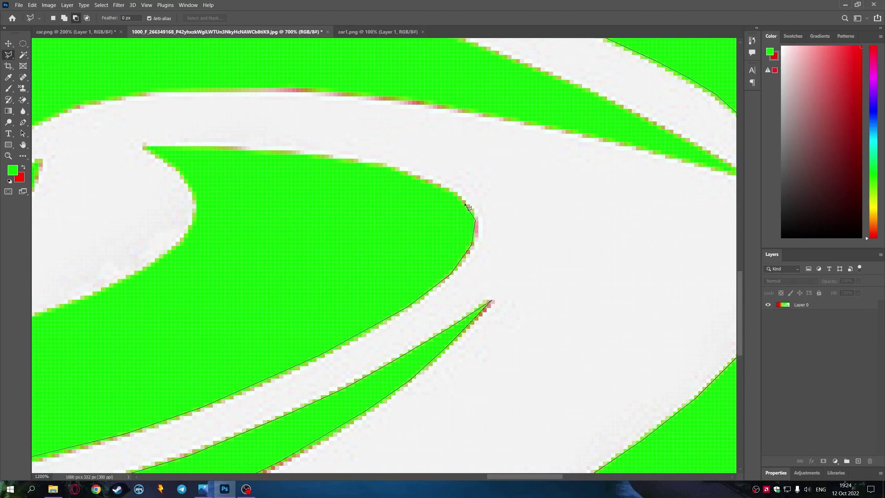
{"action": "left_click", "coordinate": [424, 179]}
{"action": "left_click", "coordinate": [356, 161]}
{"action": "left_click", "coordinate": [165, 146]}
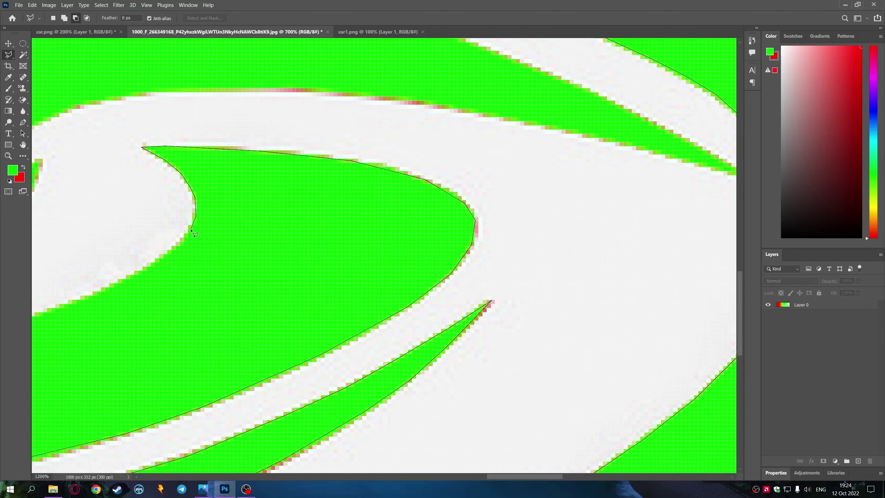
{"action": "scroll", "coordinate": [154, 264], "scroll_direction": "left", "scroll_amount": 3}
{"action": "left_click", "coordinate": [411, 279]}
{"action": "left_click", "coordinate": [368, 301]}
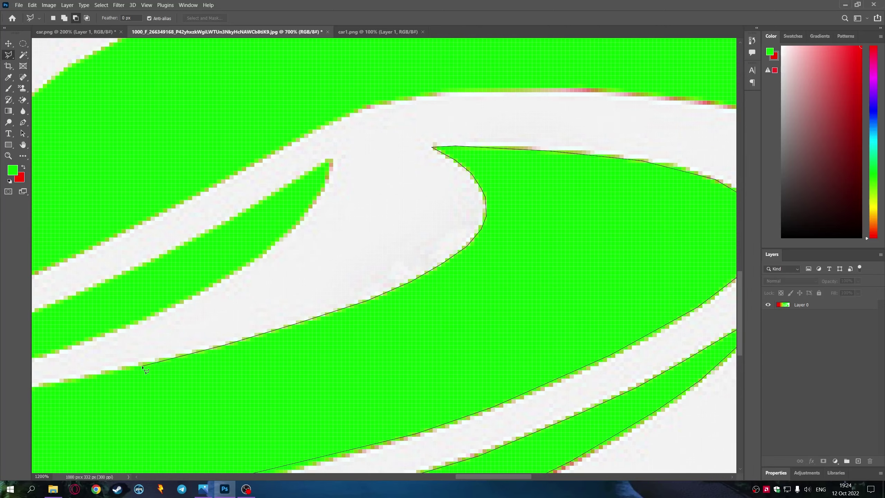
{"action": "scroll", "coordinate": [144, 368], "scroll_direction": "left", "scroll_amount": 3}
{"action": "scroll", "coordinate": [244, 370], "scroll_direction": "left", "scroll_amount": 3}
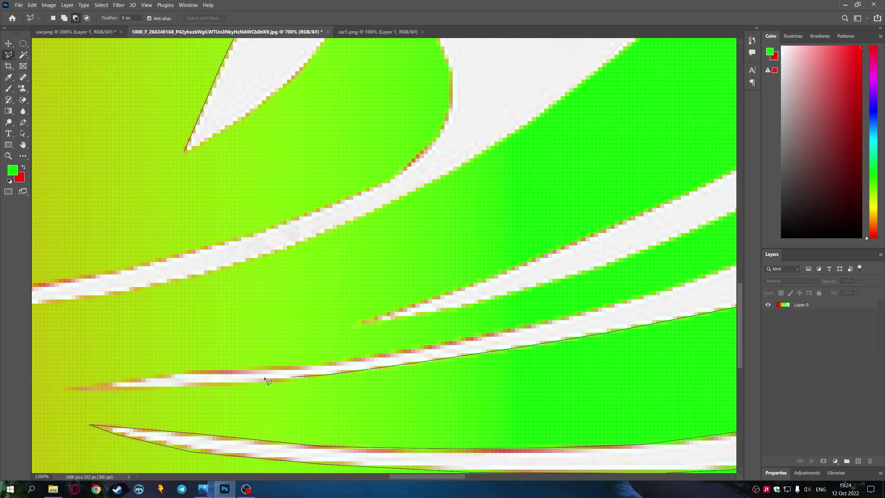
{"action": "left_click", "coordinate": [64, 390]}
{"action": "left_click", "coordinate": [168, 375]}
{"action": "left_click", "coordinate": [302, 367]}
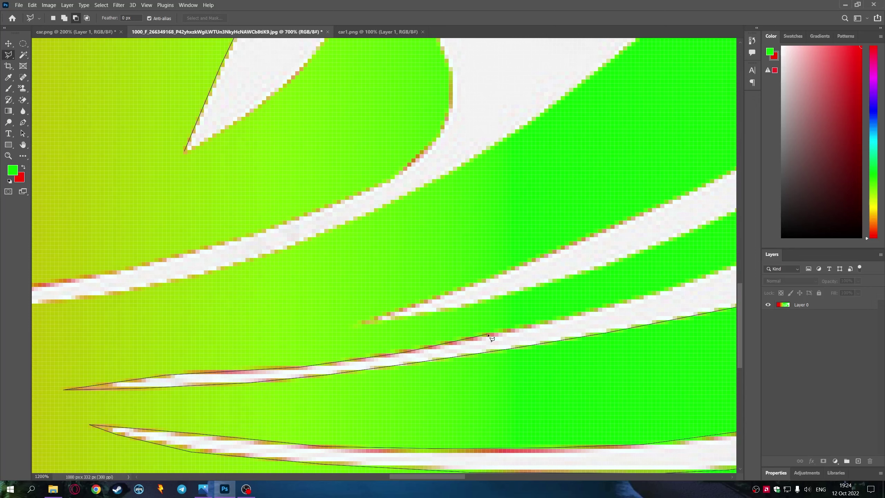
{"action": "left_click", "coordinate": [489, 337]}
{"action": "left_click", "coordinate": [648, 296]}
{"action": "left_click_drag", "start_coordinate": [647, 296], "coordinate": [385, 354]}
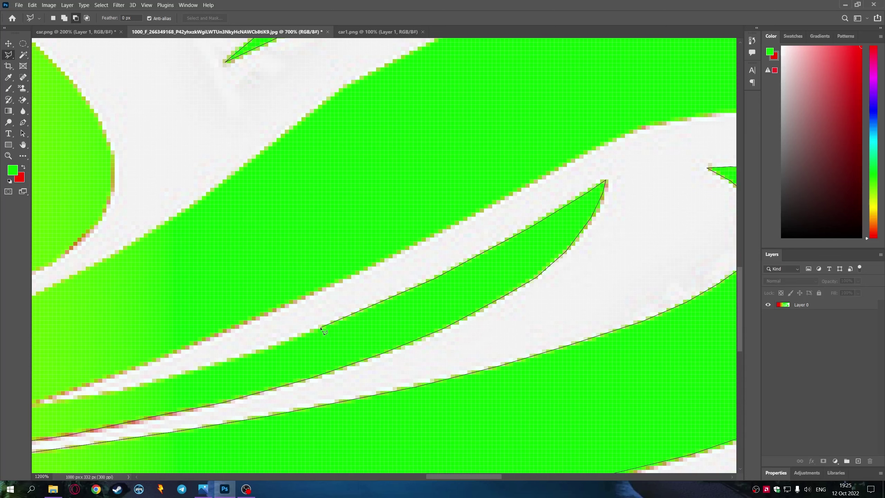
{"action": "left_click", "coordinate": [52, 405]}
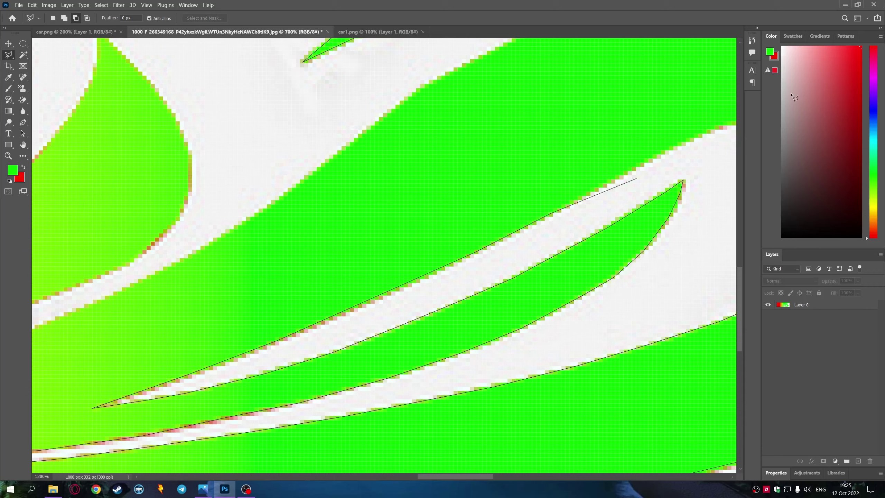
{"action": "scroll", "coordinate": [592, 229], "scroll_direction": "right", "scroll_amount": 10}
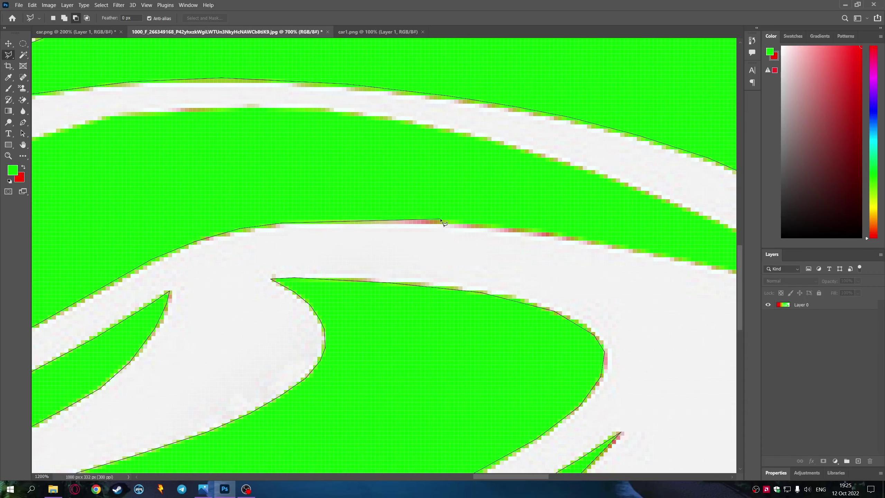
Outline the thin flame stripe and pointed flame tip, closing the selection around the white area
{"action": "left_click", "coordinate": [321, 220]}
{"action": "left_click", "coordinate": [433, 232]}
{"action": "scroll", "coordinate": [544, 264], "scroll_direction": "right", "scroll_amount": 2}
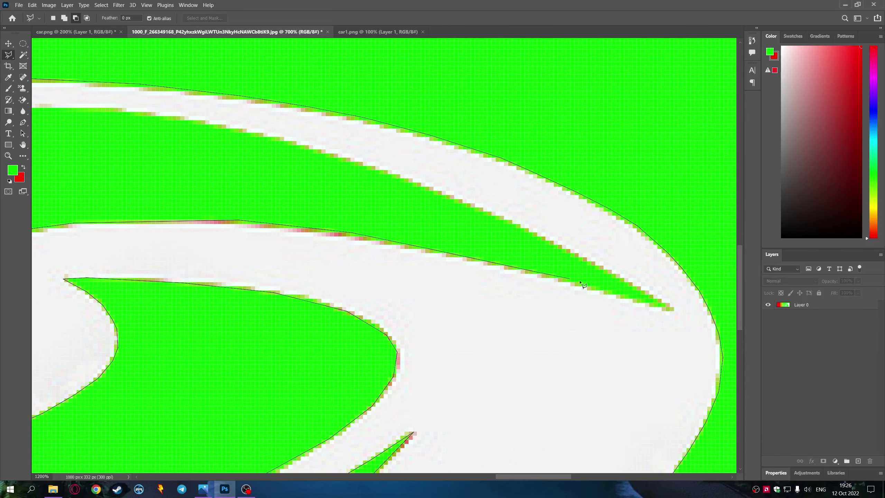
{"action": "left_click", "coordinate": [673, 311]}
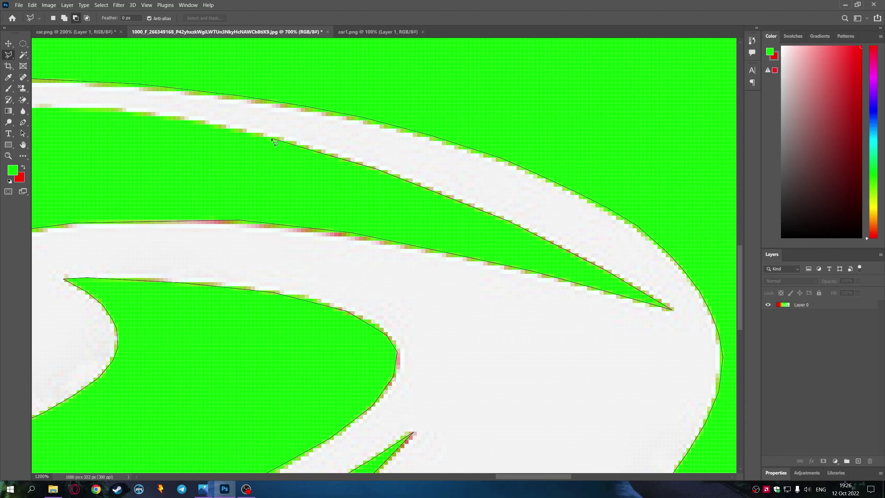
{"action": "left_click", "coordinate": [93, 110]}
{"action": "scroll", "coordinate": [209, 132], "scroll_direction": "left", "scroll_amount": 6}
{"action": "scroll", "coordinate": [305, 155], "scroll_direction": "up", "scroll_amount": 1}
{"action": "left_click", "coordinate": [138, 186]}
{"action": "scroll", "coordinate": [148, 208], "scroll_direction": "left", "scroll_amount": 6}
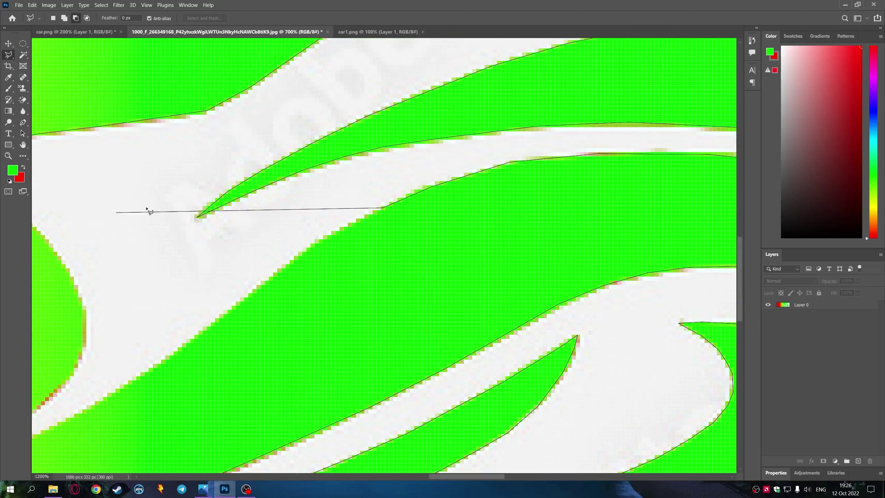
{"action": "left_click", "coordinate": [176, 355]}
{"action": "scroll", "coordinate": [327, 272], "scroll_direction": "left", "scroll_amount": 4}
{"action": "scroll", "coordinate": [327, 272], "scroll_direction": "down", "scroll_amount": 3}
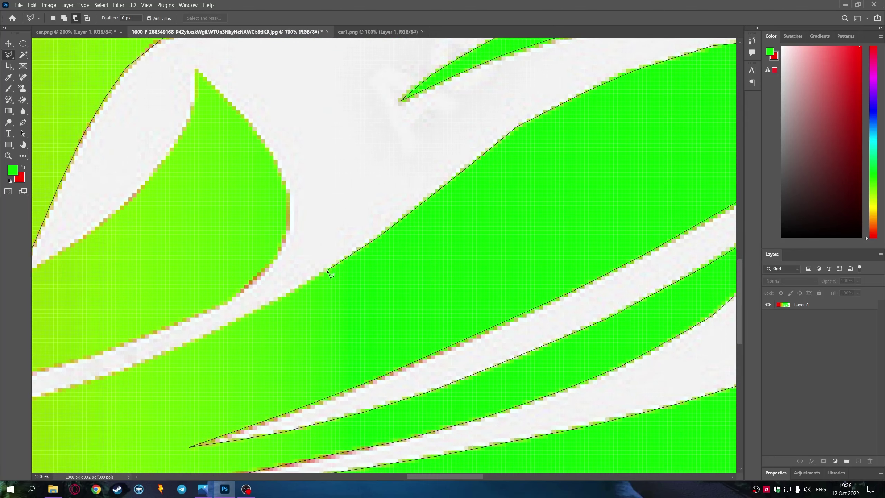
{"action": "left_click", "coordinate": [170, 354]}
{"action": "scroll", "coordinate": [170, 355], "scroll_direction": "left", "scroll_amount": 4}
{"action": "scroll", "coordinate": [187, 358], "scroll_direction": "left", "scroll_amount": 4}
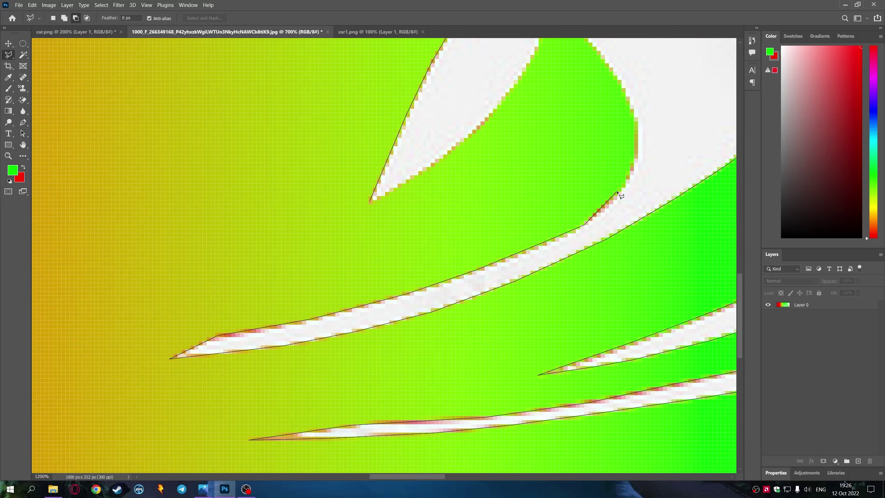
{"action": "left_click", "coordinate": [640, 143]}
{"action": "left_click", "coordinate": [636, 113]}
{"action": "scroll", "coordinate": [438, 260], "scroll_direction": "up", "scroll_amount": 4}
{"action": "scroll", "coordinate": [438, 260], "scroll_direction": "right", "scroll_amount": 4}
{"action": "left_click", "coordinate": [370, 191]}
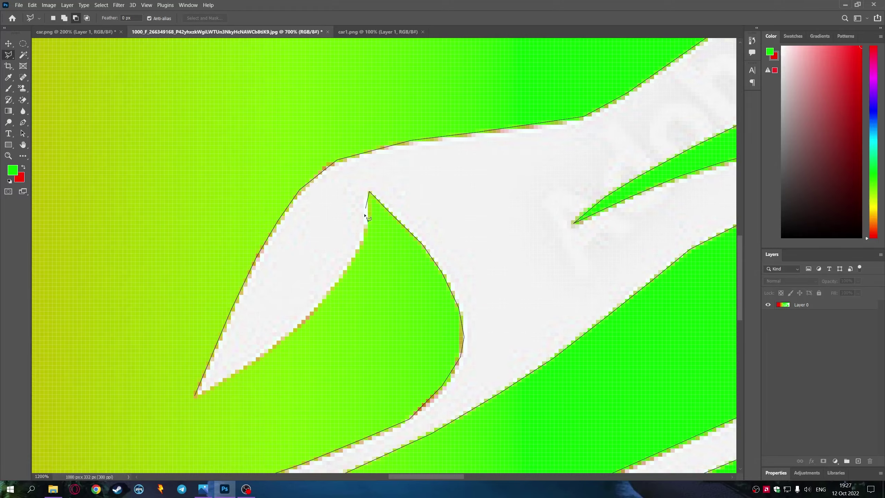
{"action": "left_click", "coordinate": [261, 358]}
Delete the selected white background, deselect, and copy the flame artwork with the Move tool
{"action": "scroll", "coordinate": [264, 359], "scroll_direction": "down", "scroll_amount": 2}
{"action": "scroll", "coordinate": [264, 359], "scroll_direction": "down", "scroll_amount": 3}
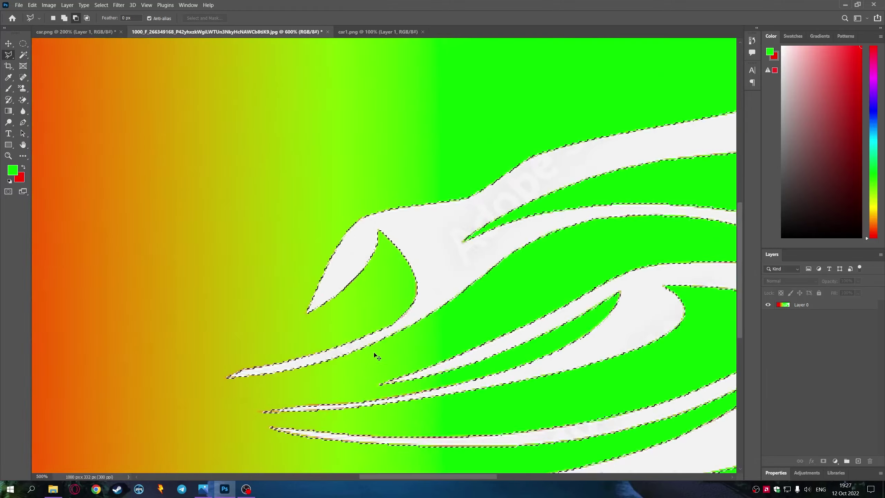
{"action": "scroll", "coordinate": [383, 363], "scroll_direction": "down", "scroll_amount": 2}
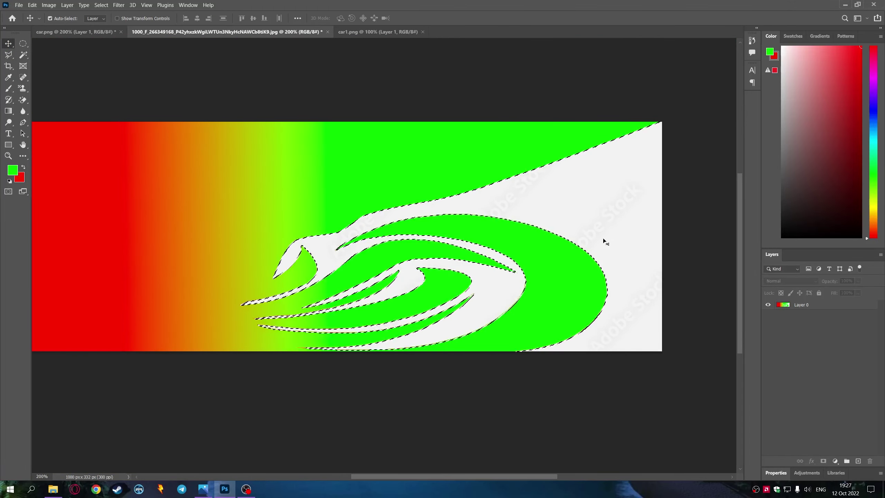
{"action": "key", "text": "Delete"}
{"action": "key", "text": "ctrl+d"}
{"action": "left_click", "coordinate": [9, 43]}
{"action": "key", "text": "ctrl+1"}
Paste the gradient flame artwork as Layer 2, rotated -90° and scaled onto the right side panel
{"action": "left_click", "coordinate": [76, 32]}
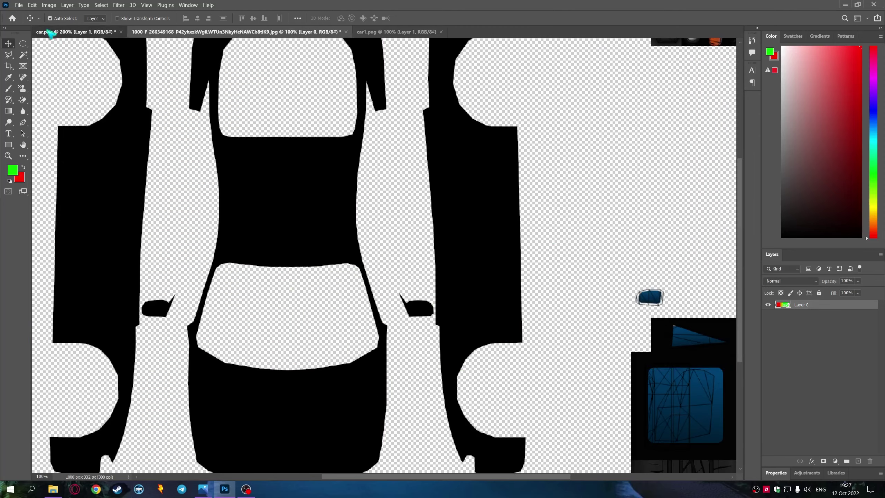
{"action": "key", "text": "ctrl+v"}
{"action": "key", "text": "ctrl+t"}
{"action": "left_click_drag", "start_coordinate": [384, 146], "coordinate": [384, 240]}
{"action": "left_click_drag", "start_coordinate": [401, 348], "coordinate": [438, 285]}
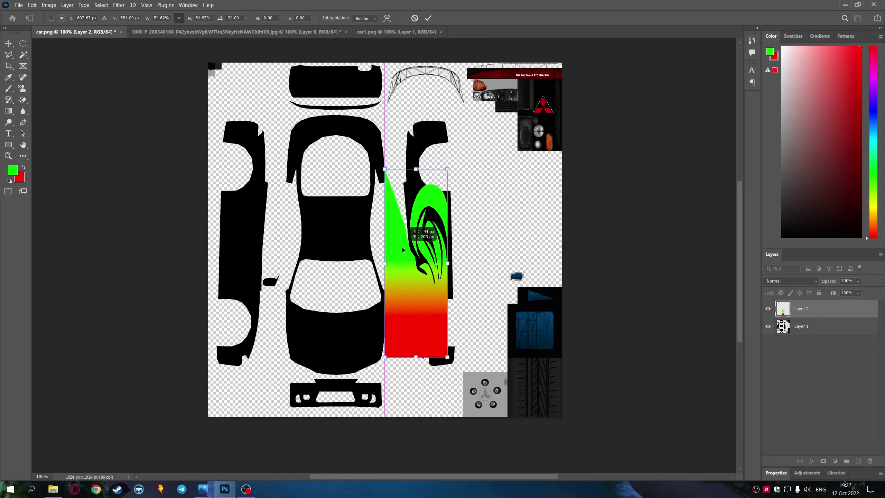
{"action": "key", "text": "ctrl+plus"}
{"action": "scroll", "coordinate": [463, 391], "scroll_direction": "down", "scroll_amount": 2}
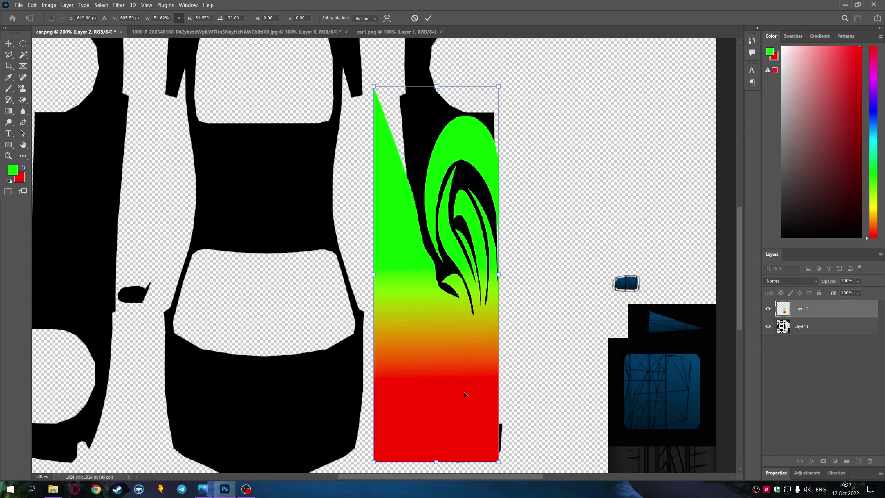
{"action": "key", "text": "Return"}
Duplicate the artwork, flip the copy horizontally and position it on the left side panel
{"action": "left_click_drag", "start_coordinate": [459, 342], "coordinate": [575, 367]}
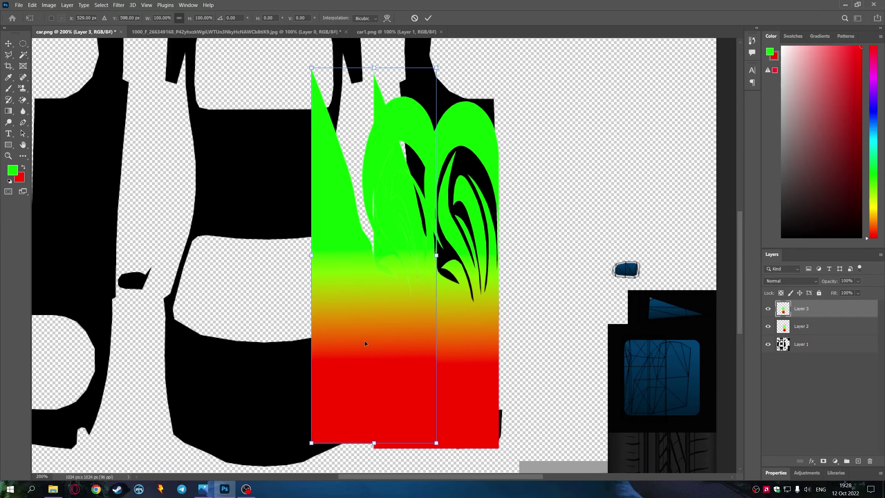
{"action": "scroll", "coordinate": [575, 367], "scroll_direction": "down", "scroll_amount": 2}
{"action": "key", "text": "ctrl+t"}
{"action": "right_click", "coordinate": [574, 293]}
{"action": "left_click", "coordinate": [592, 332]}
{"action": "left_click_drag", "start_coordinate": [625, 287], "coordinate": [375, 289]}
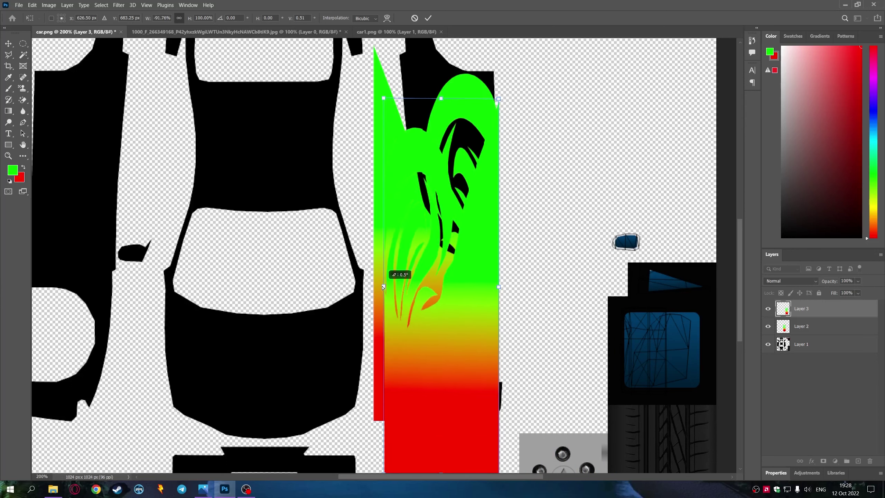
{"action": "key", "text": "Return"}
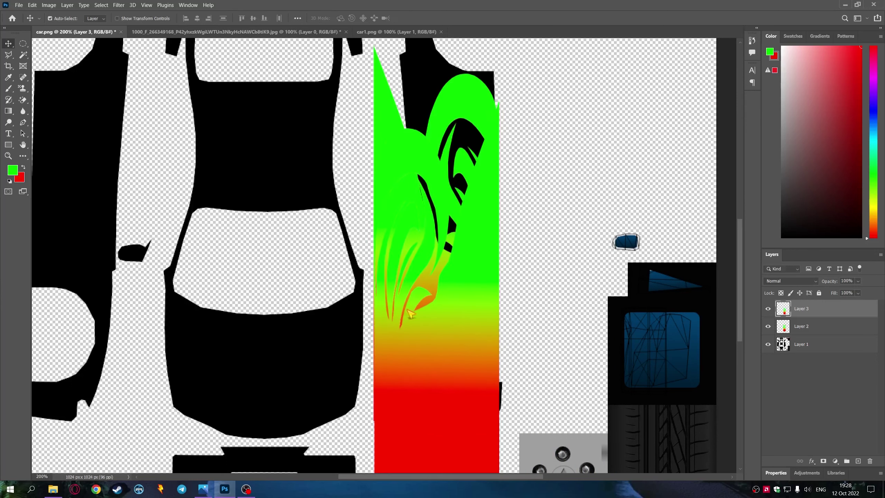
{"action": "left_click_drag", "start_coordinate": [436, 288], "coordinate": [220, 288]}
{"action": "key", "text": "ctrl+minus"}
{"action": "left_click_drag", "start_coordinate": [279, 269], "coordinate": [243, 261]}
{"action": "key", "text": "ctrl+plus"}
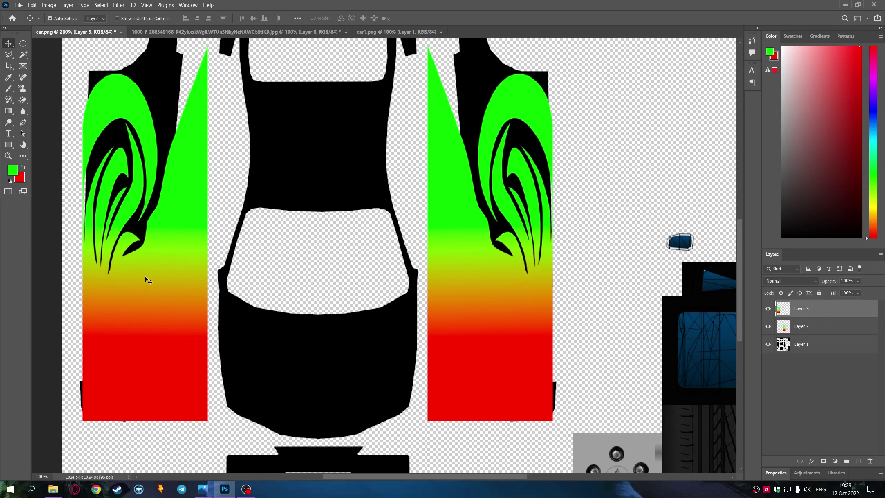
{"action": "key", "text": "ctrl+minus"}
{"action": "scroll", "coordinate": [517, 303], "scroll_direction": "up", "scroll_amount": 2}
{"action": "key", "text": "l"}
{"action": "key", "text": "alt+comma"}
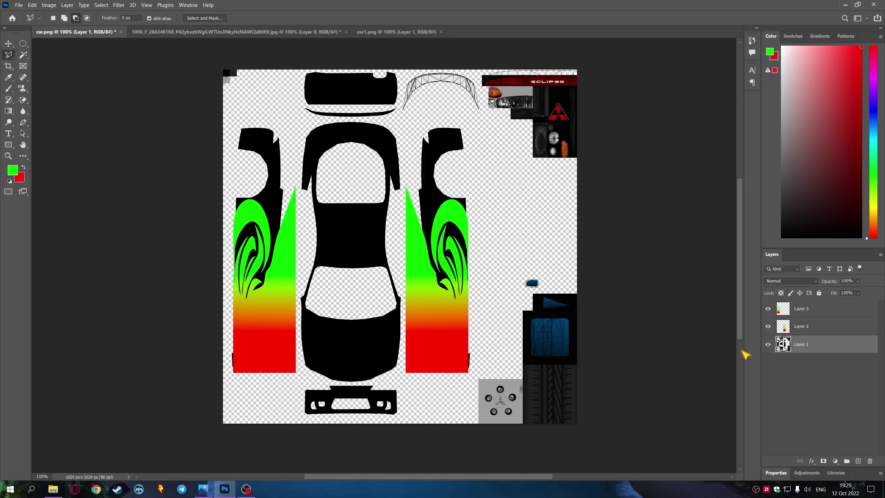
{"action": "key", "text": "ctrl+plus"}
{"action": "scroll", "coordinate": [244, 418], "scroll_direction": "down", "scroll_amount": 3}
{"action": "key", "text": "ctrl+plus"}
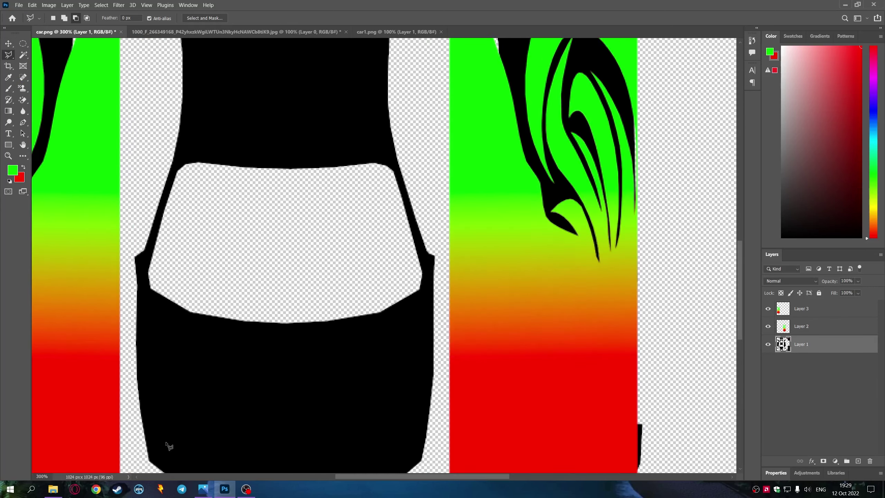
{"action": "left_click", "coordinate": [108, 434]}
{"action": "left_click", "coordinate": [454, 434]}
{"action": "key", "text": "ctrl+minus"}
{"action": "scroll", "coordinate": [453, 161], "scroll_direction": "up", "scroll_amount": 2}
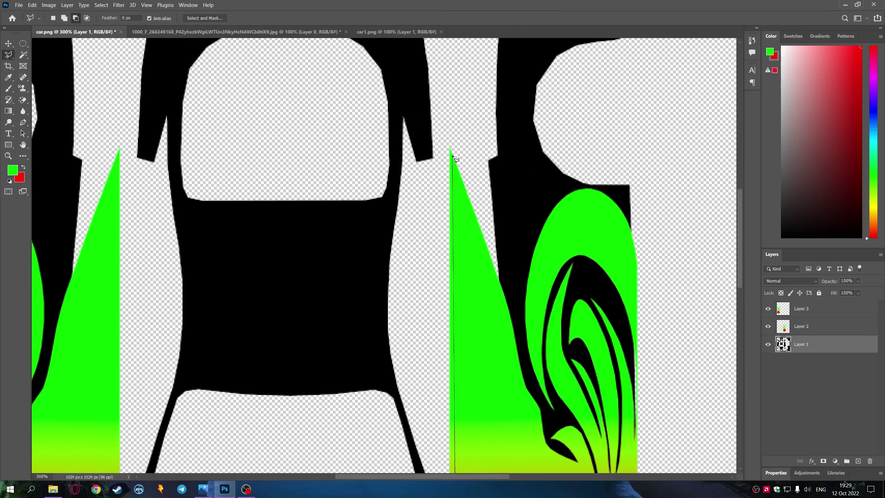
{"action": "scroll", "coordinate": [452, 104], "scroll_direction": "up", "scroll_amount": 2}
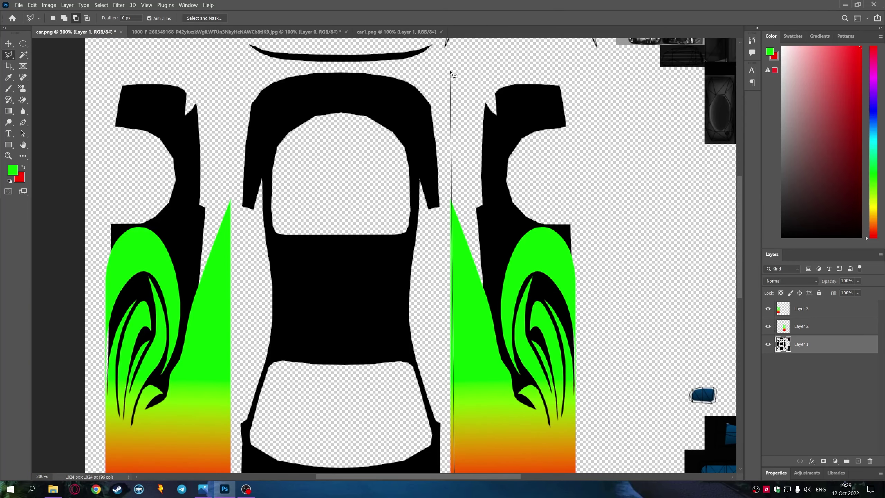
{"action": "left_click", "coordinate": [451, 72]}
{"action": "left_click", "coordinate": [259, 72]}
{"action": "left_click", "coordinate": [240, 118]}
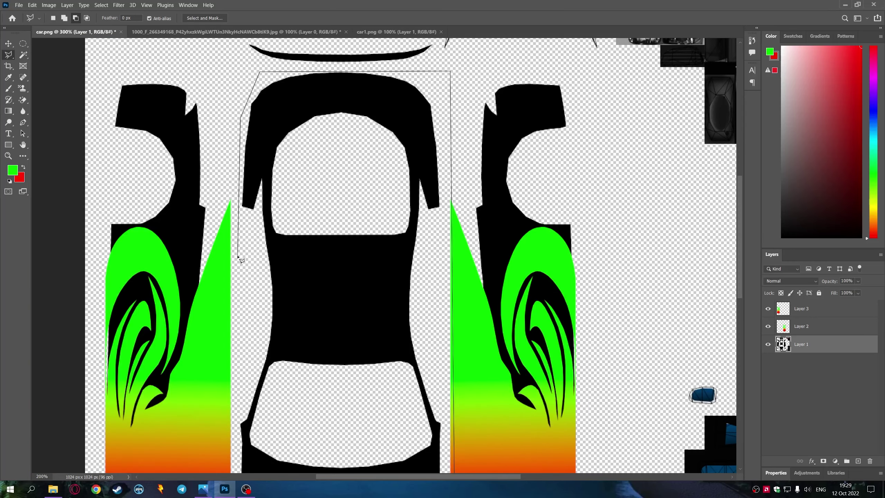
{"action": "scroll", "coordinate": [240, 265], "scroll_direction": "down", "scroll_amount": 6}
{"action": "scroll", "coordinate": [241, 280], "scroll_direction": "up", "scroll_amount": 10}
{"action": "key", "text": "ctrl+minus"}
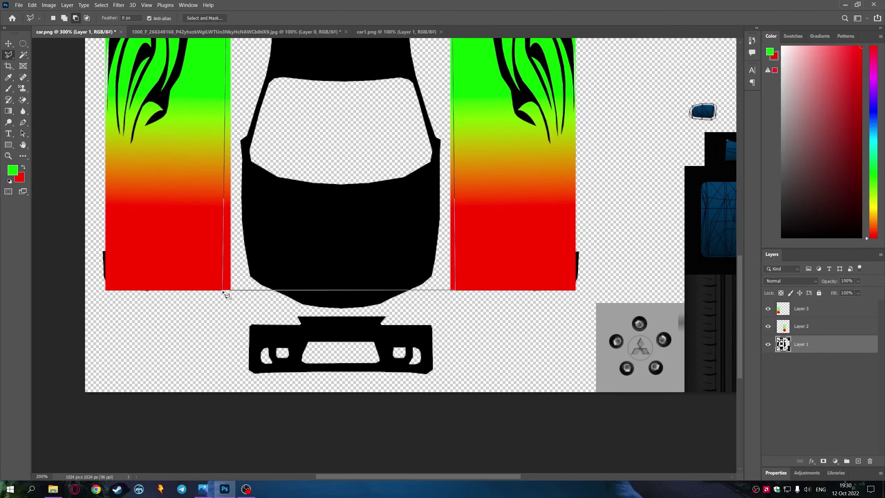
{"action": "double_click", "coordinate": [227, 292]}
{"action": "scroll", "coordinate": [310, 301], "scroll_direction": "up", "scroll_amount": 2}
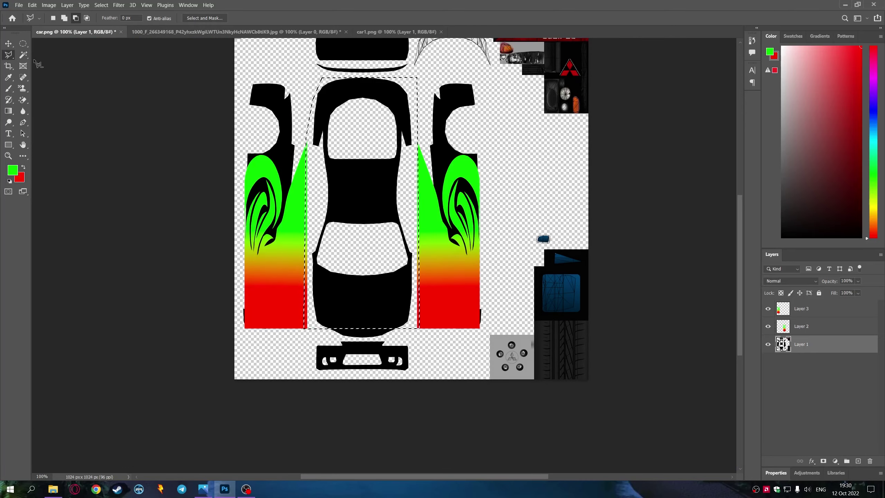
{"action": "left_click", "coordinate": [8, 111]}
{"action": "left_click_drag", "start_coordinate": [360, 245], "coordinate": [361, 285]}
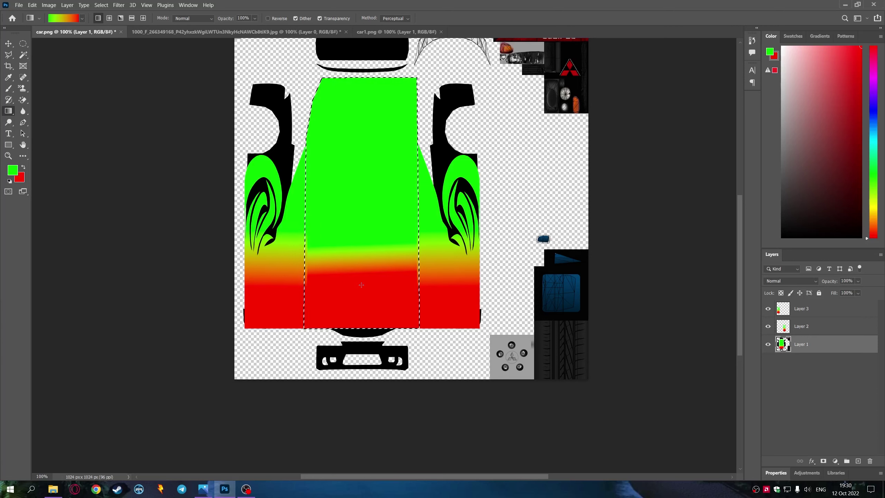
{"action": "left_click_drag", "start_coordinate": [355, 243], "coordinate": [357, 284]}
{"action": "left_click_drag", "start_coordinate": [355, 227], "coordinate": [360, 288]}
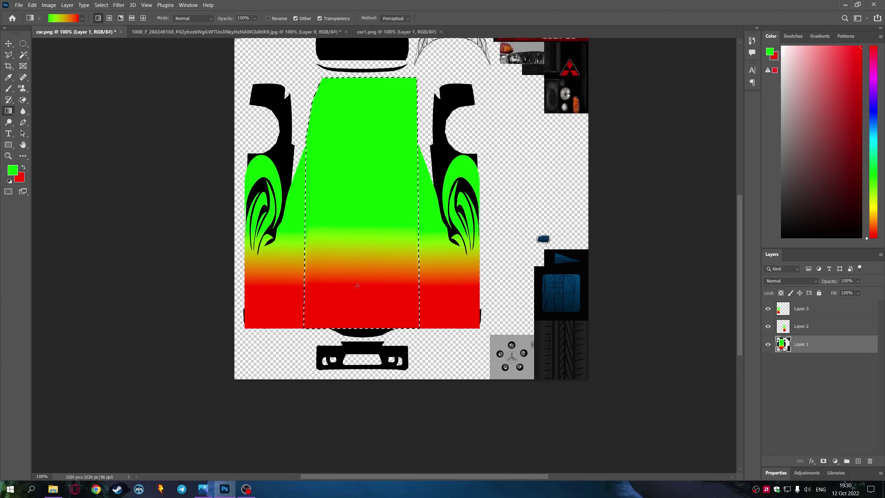
{"action": "key", "text": "ctrl+z"}
{"action": "key", "text": "ctrl+z"}
{"action": "key", "text": "ctrl+z"}
{"action": "key", "text": "ctrl+z"}
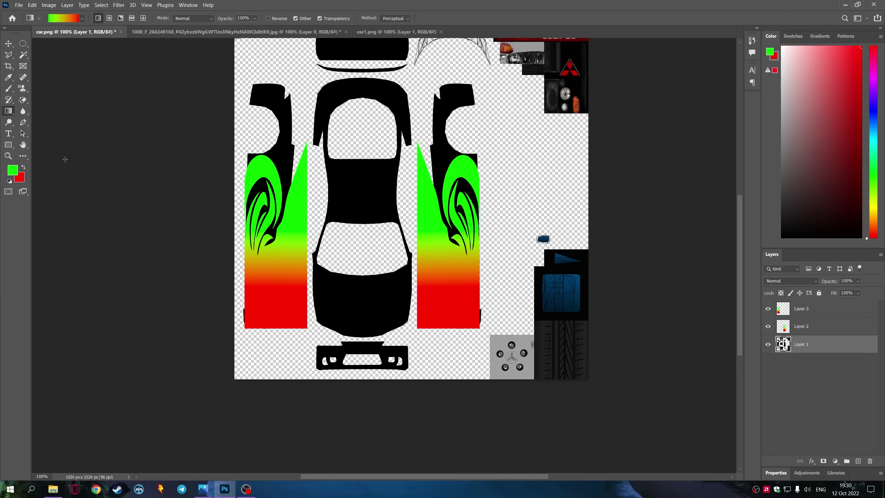
{"action": "left_click", "coordinate": [8, 55]}
{"action": "key", "text": "ctrl+plus"}
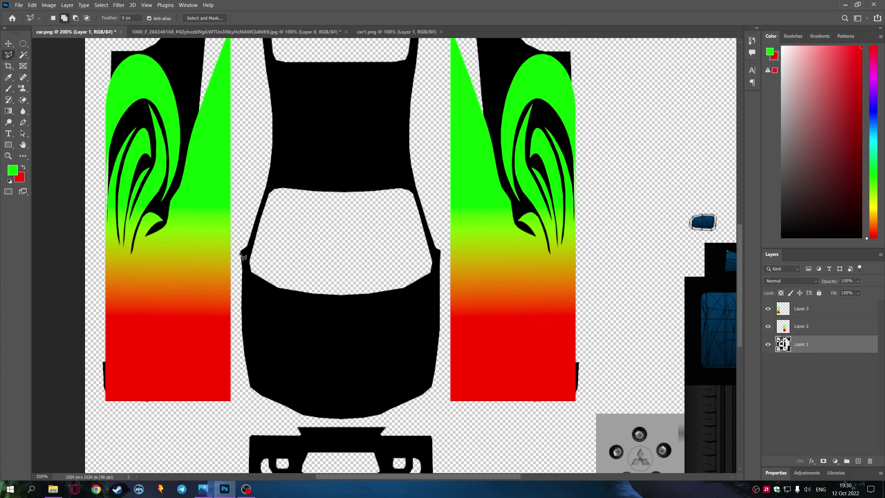
Trace a polygonal lasso selection around the arched truss at the top of the texture
{"action": "scroll", "coordinate": [254, 205], "scroll_direction": "up", "scroll_amount": 2}
{"action": "key", "text": "ctrl+minus"}
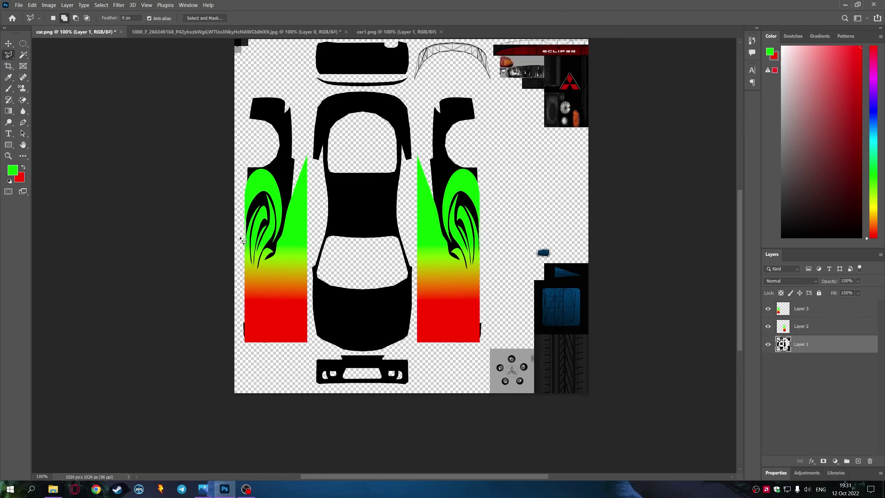
{"action": "key", "text": "ctrl+plus"}
{"action": "scroll", "coordinate": [438, 483], "scroll_direction": "right", "scroll_amount": 5}
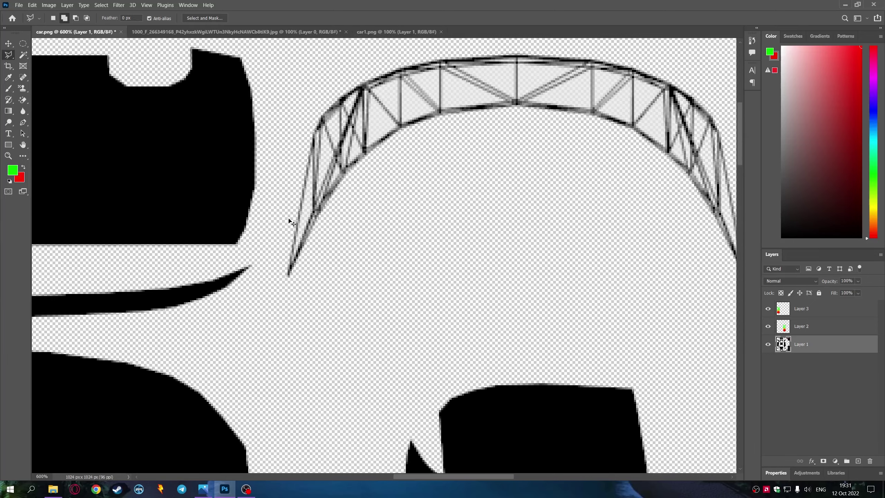
{"action": "scroll", "coordinate": [301, 255], "scroll_direction": "up", "scroll_amount": 3}
{"action": "left_click", "coordinate": [301, 255]}
{"action": "left_click", "coordinate": [546, 174]}
{"action": "left_click", "coordinate": [624, 180]}
{"action": "scroll", "coordinate": [562, 197], "scroll_direction": "right", "scroll_amount": 3}
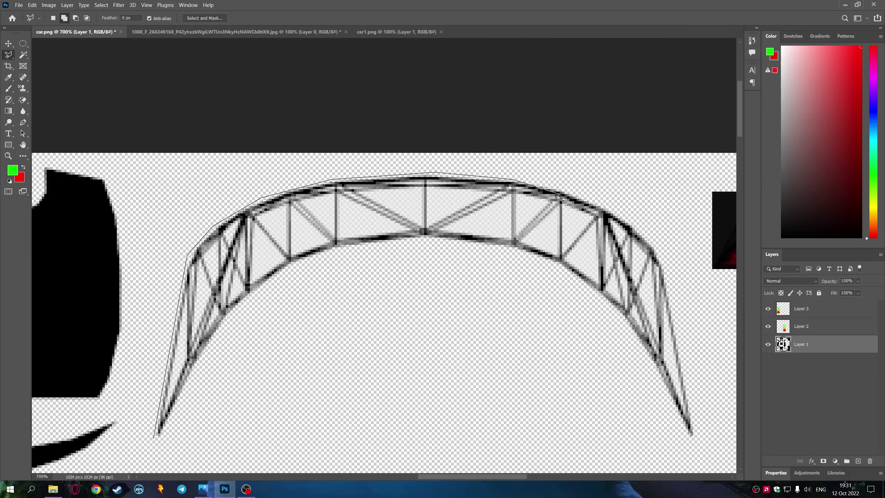
{"action": "scroll", "coordinate": [515, 263], "scroll_direction": "down", "scroll_amount": 3}
{"action": "scroll", "coordinate": [514, 263], "scroll_direction": "right", "scroll_amount": 4}
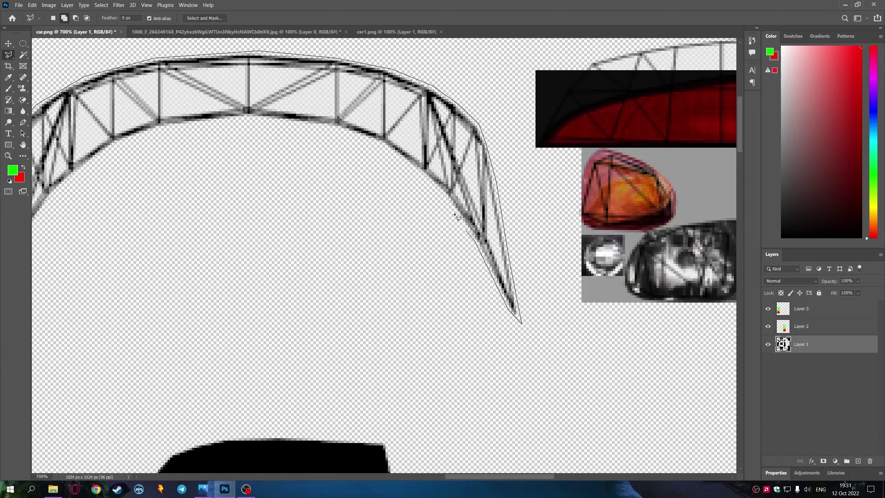
{"action": "left_click_drag", "start_coordinate": [166, 130], "coordinate": [568, 158]}
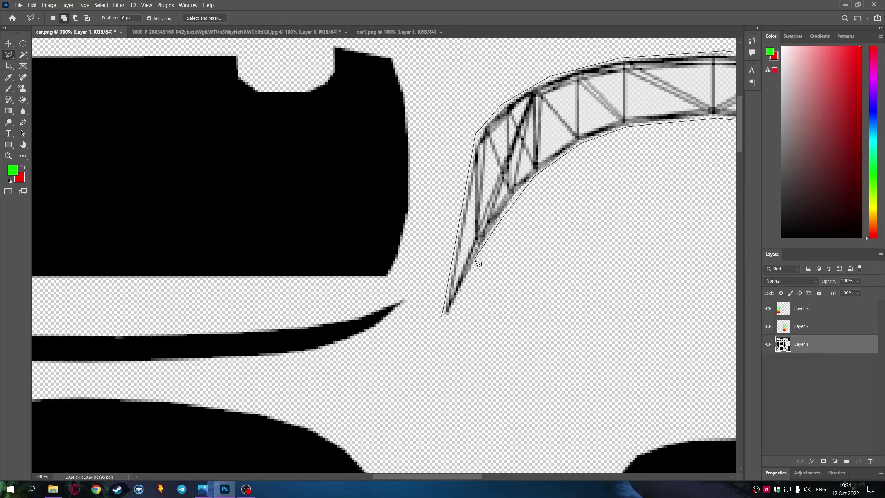
{"action": "left_click", "coordinate": [446, 321]}
{"action": "key", "text": "ctrl+minus"}
{"action": "key", "text": "ctrl+minus"}
{"action": "key", "text": "ctrl+minus"}
Set the foreground colour to white and fill the selected truss panels with it
{"action": "left_click", "coordinate": [12, 170]}
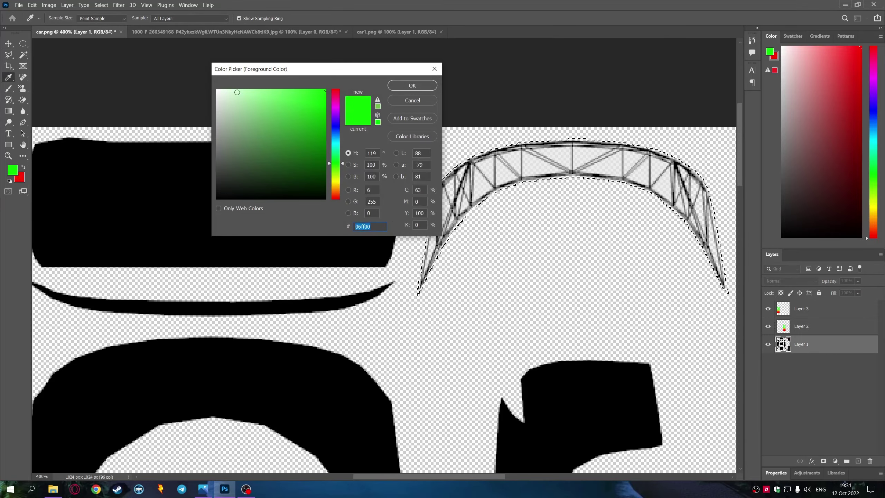
{"action": "left_click", "coordinate": [219, 90]}
{"action": "left_click", "coordinate": [409, 86]}
{"action": "left_click", "coordinate": [442, 194]}
{"action": "left_click", "coordinate": [482, 185]}
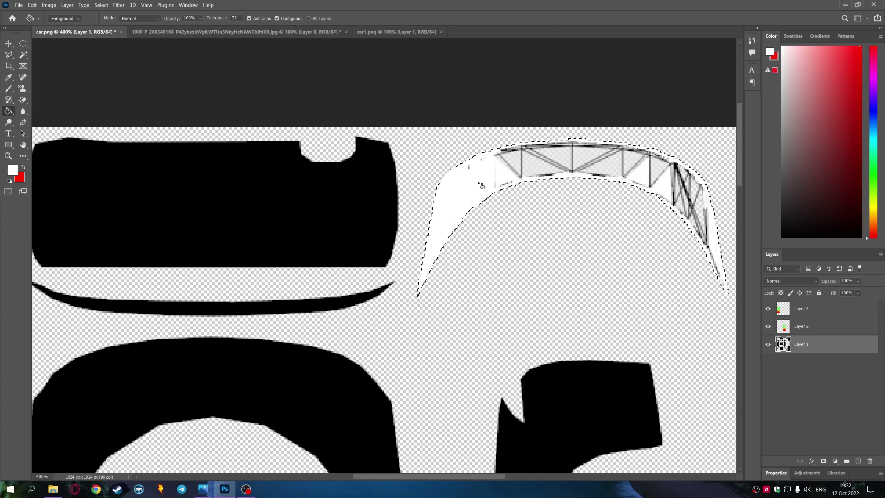
Reset the paint colour, return to the Lasso tool and clear the truss selection
{"action": "left_click", "coordinate": [13, 170]}
{"action": "left_click", "coordinate": [411, 85]}
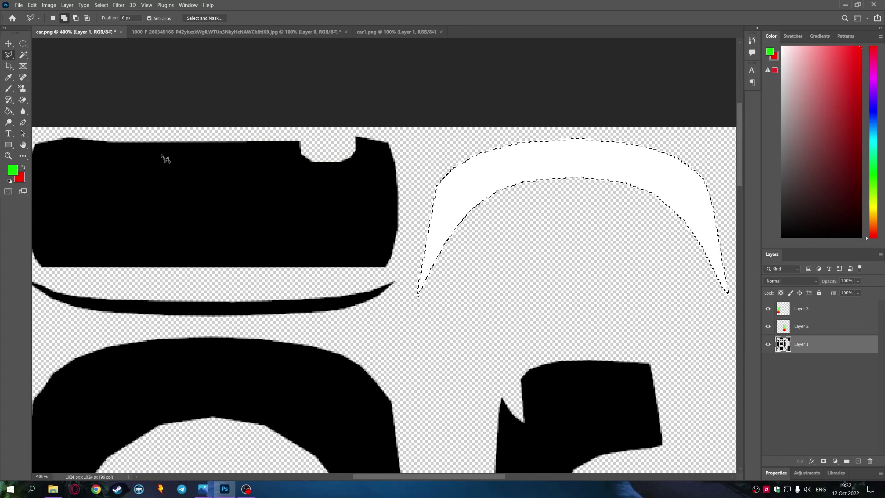
{"action": "key", "text": "l"}
{"action": "key", "text": "ctrl+minus"}
{"action": "key", "text": "ctrl+minus"}
{"action": "key", "text": "ctrl+minus"}
{"action": "scroll", "coordinate": [386, 328], "scroll_direction": "down", "scroll_amount": 1}
{"action": "key", "text": "ctrl+plus"}
{"action": "scroll", "coordinate": [386, 328], "scroll_direction": "up", "scroll_amount": 1}
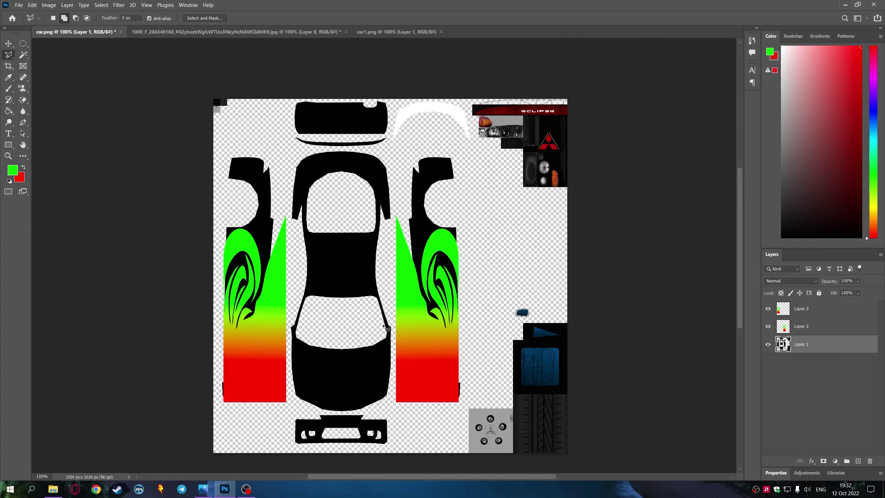
{"action": "scroll", "coordinate": [387, 328], "scroll_direction": "down", "scroll_amount": 1}
Swap the colours and drag the red-to-green gradient across the central car body
{"action": "key", "text": "x"}
{"action": "scroll", "coordinate": [386, 324], "scroll_direction": "up", "scroll_amount": 1}
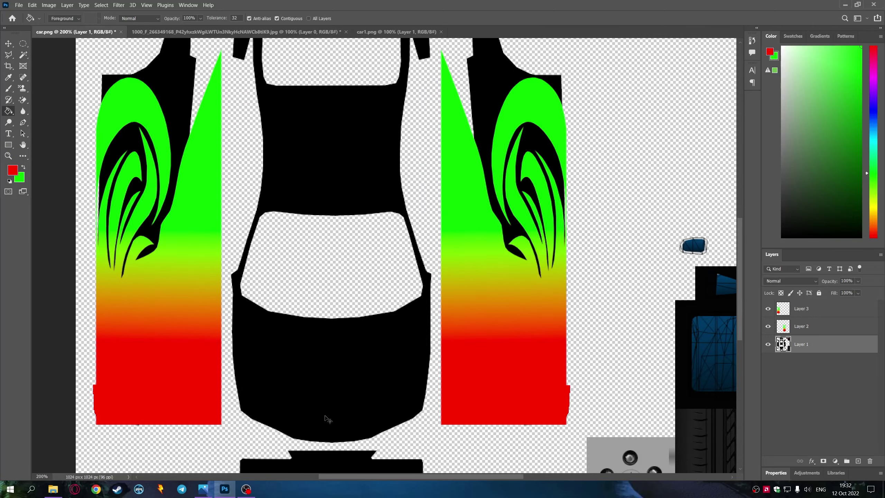
{"action": "scroll", "coordinate": [327, 418], "scroll_direction": "up", "scroll_amount": 1}
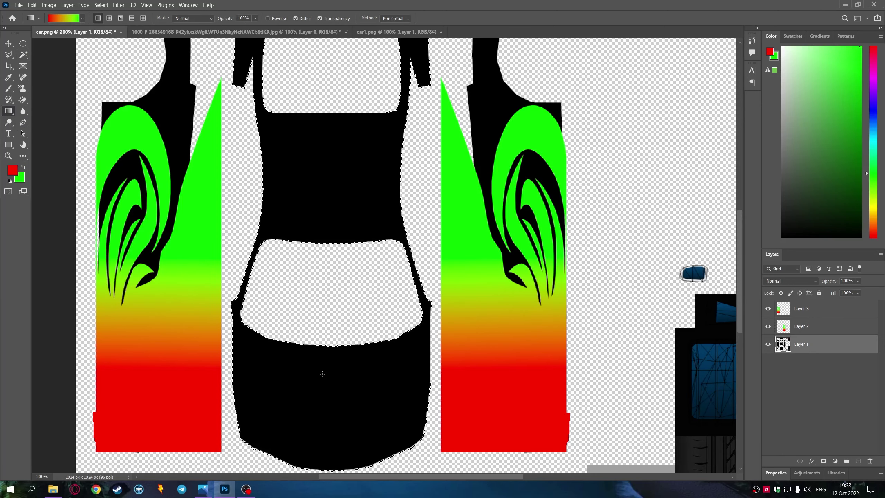
{"action": "left_click_drag", "start_coordinate": [322, 376], "coordinate": [320, 380]}
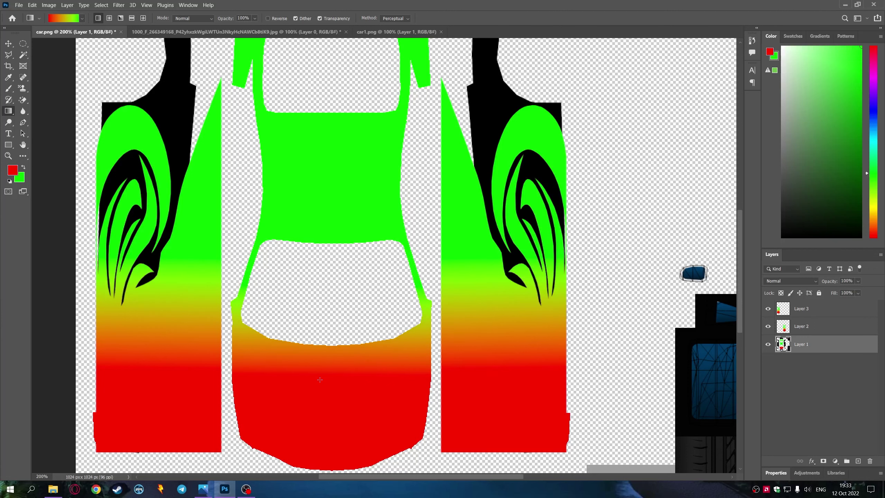
{"action": "key", "text": "ctrl+minus"}
{"action": "key", "text": "ctrl+minus"}
{"action": "key", "text": "ctrl+minus"}
Fill the rear bumper piece solid red with the Paint Bucket
{"action": "left_click", "coordinate": [47, 119]}
{"action": "key", "text": "ctrl+1"}
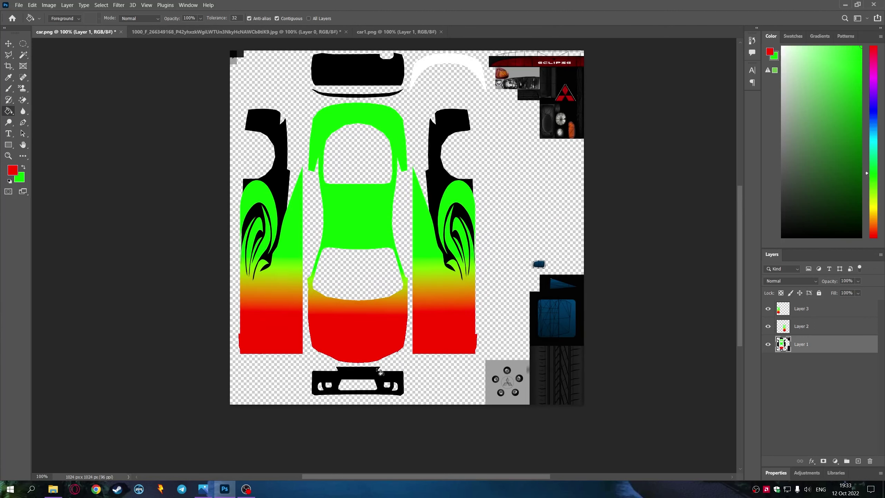
{"action": "scroll", "coordinate": [336, 292], "scroll_direction": "up", "scroll_amount": 2}
{"action": "scroll", "coordinate": [335, 295], "scroll_direction": "down", "scroll_amount": 1}
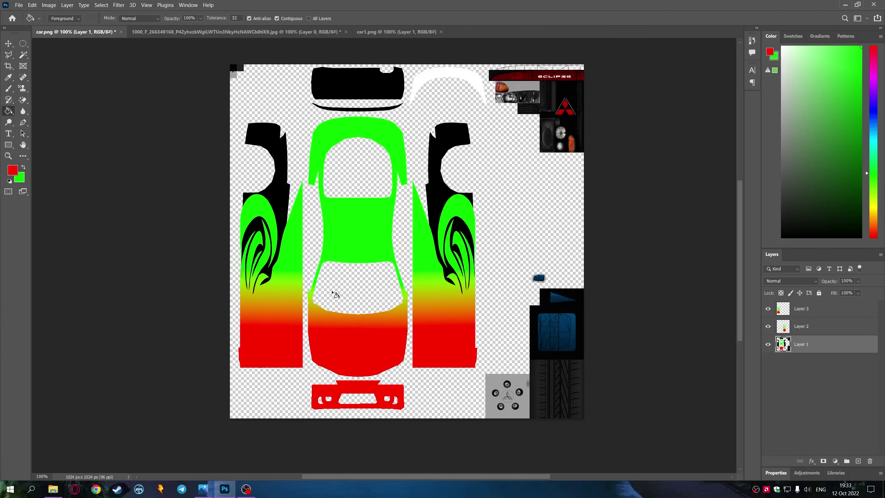
{"action": "key", "text": "alt+Tab"}
{"action": "key", "text": "alt+Tab"}
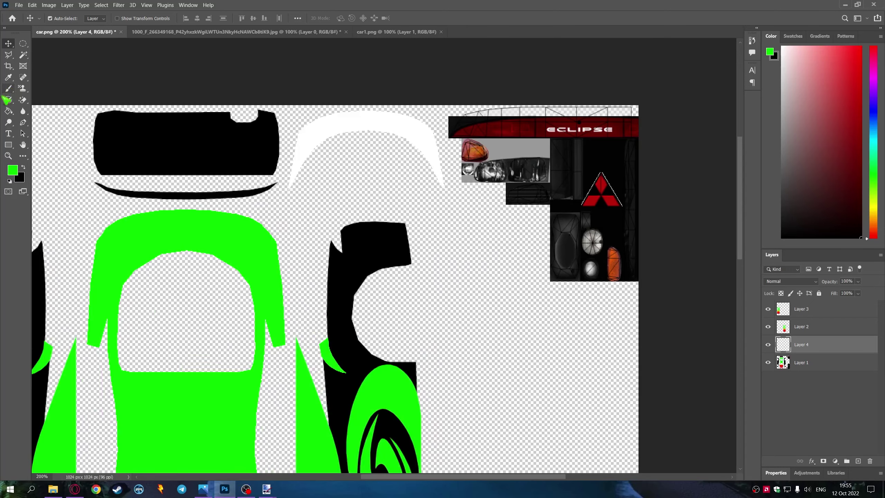
Drag car1's texture into the painted car document as a new top layer, then show Downloads
{"action": "key", "text": "x"}
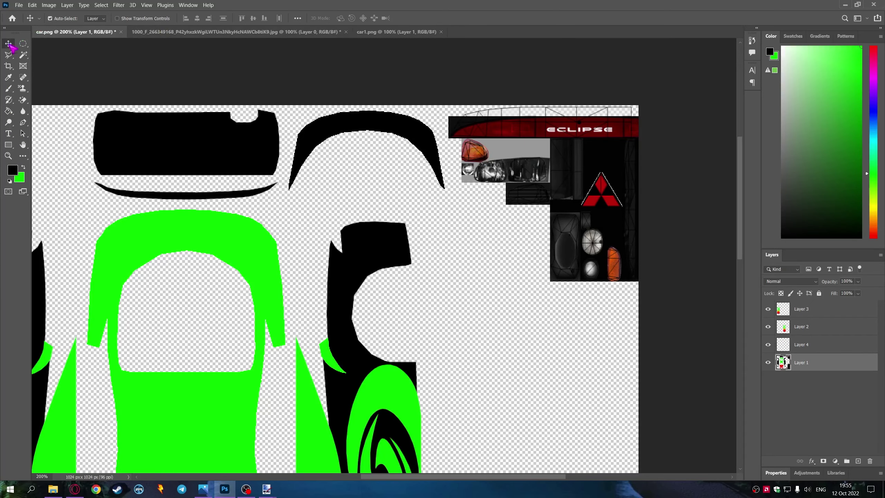
{"action": "key", "text": "ctrl+minus"}
{"action": "left_click", "coordinate": [396, 31]}
{"action": "left_click_drag", "start_coordinate": [354, 181], "coordinate": [279, 209]}
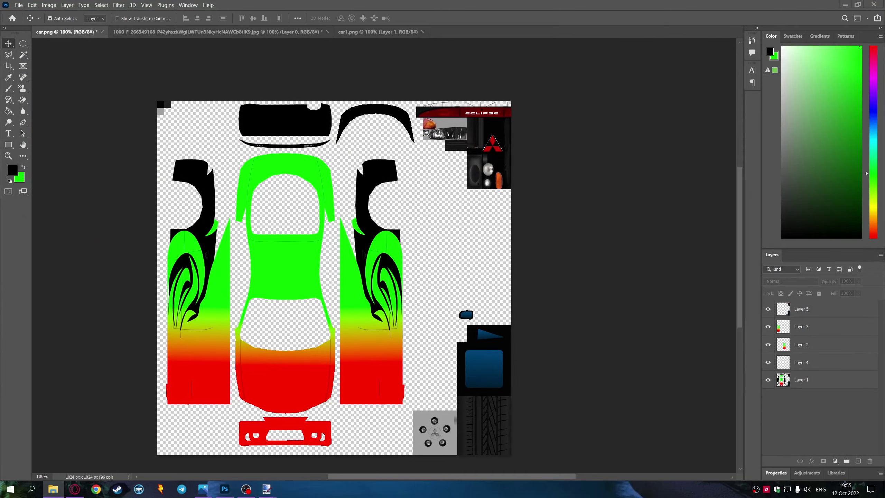
{"action": "left_click", "coordinate": [53, 489]}
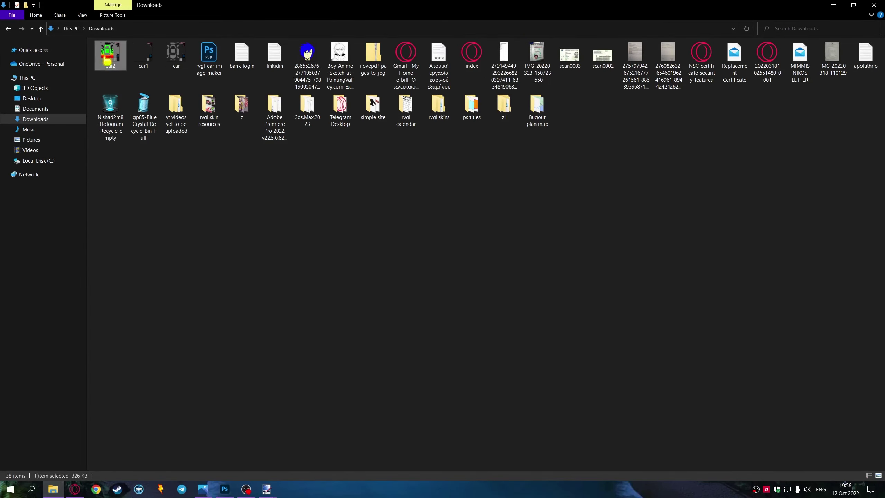
Resave car2 as a PNG through paint.net, then close paint.net
{"action": "right_click", "coordinate": [107, 62]}
{"action": "mouse_move", "coordinate": [298, 219]}
{"action": "left_click", "coordinate": [297, 247]}
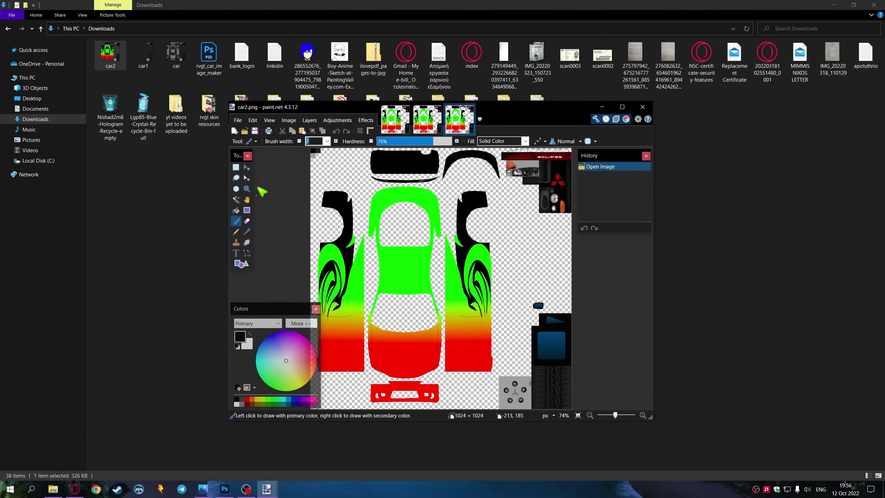
{"action": "key", "text": "ctrl+shift+s"}
{"action": "left_click", "coordinate": [450, 293]}
{"action": "left_click", "coordinate": [576, 304]}
{"action": "left_click", "coordinate": [643, 107]}
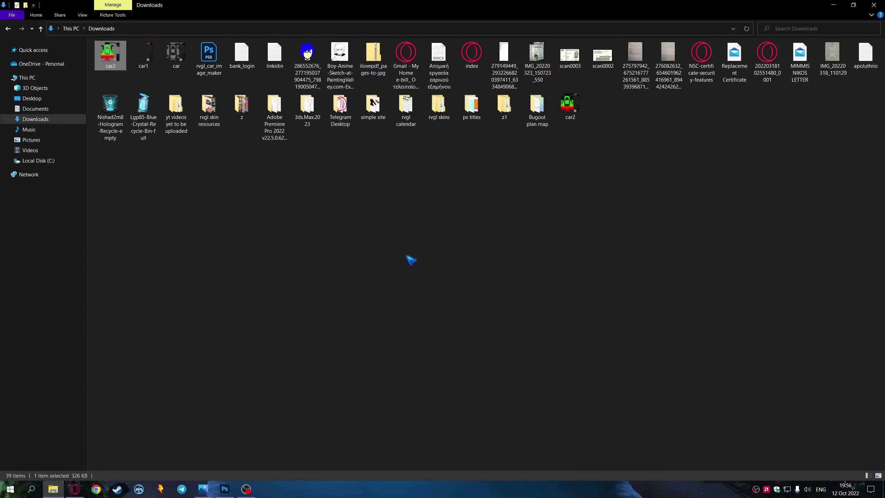
Open the 3D Objects > cars > eclipseGSX folder and maximize the RVGL window
{"action": "left_click", "coordinate": [35, 88]}
{"action": "double_click", "coordinate": [393, 267]}
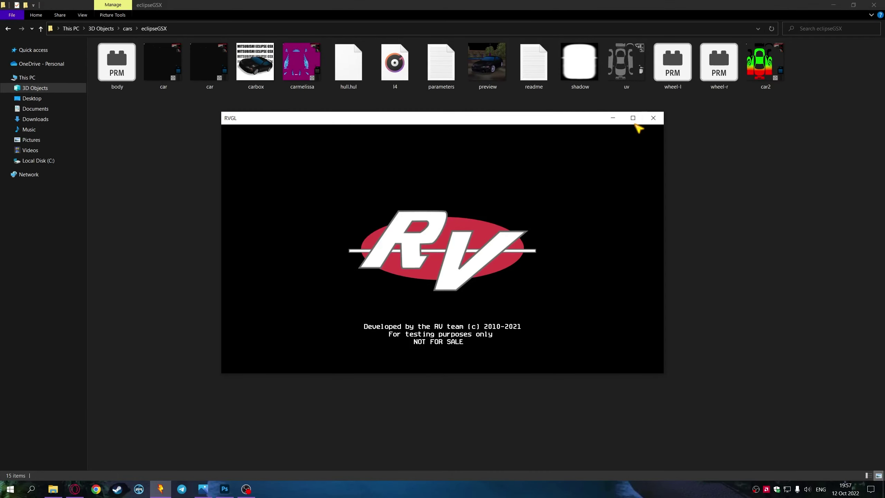
{"action": "left_click", "coordinate": [633, 118]}
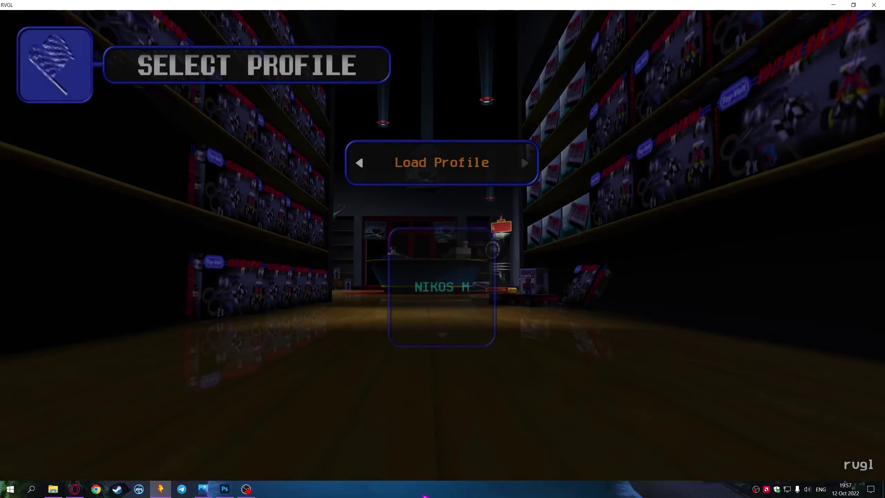
Load the profile and start an arcade Single Race with the Eclipse GSX in its new flame skin
{"action": "key", "text": "Return"}
{"action": "key", "text": "Return"}
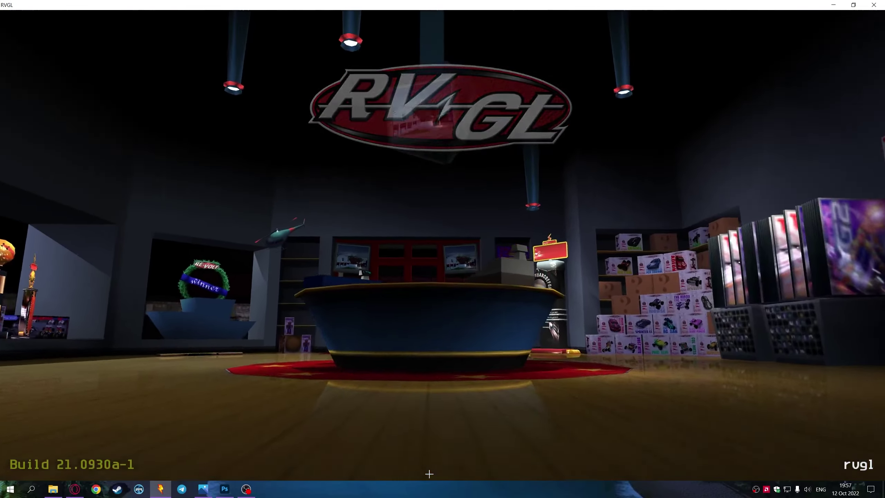
{"action": "key", "text": "Return"}
{"action": "key", "text": "Return"}
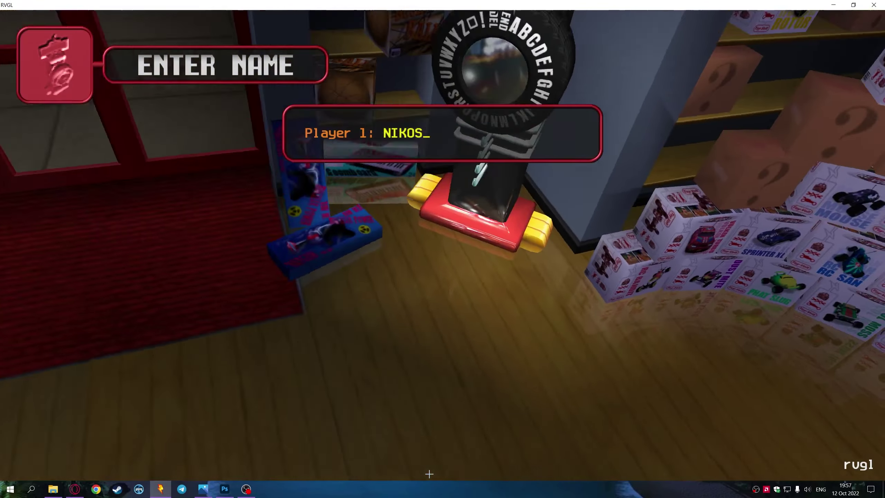
{"action": "key", "text": "Return"}
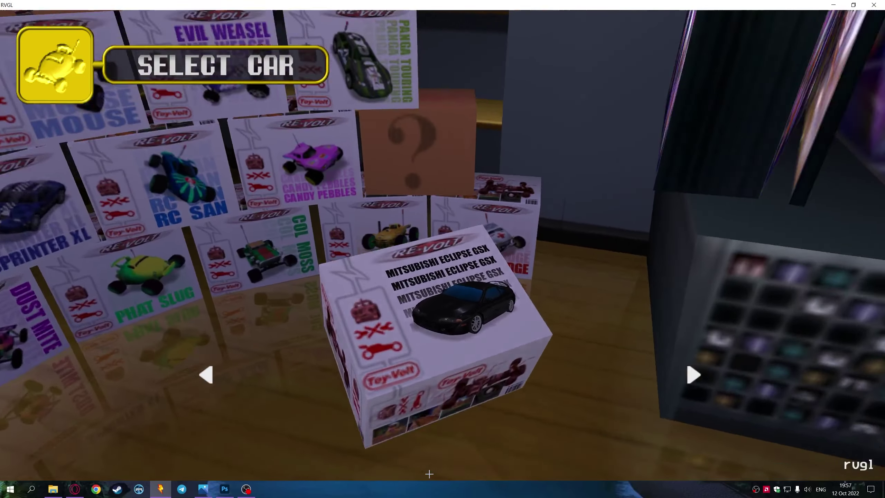
{"action": "key", "text": "Return"}
{"action": "key", "text": "Up"}
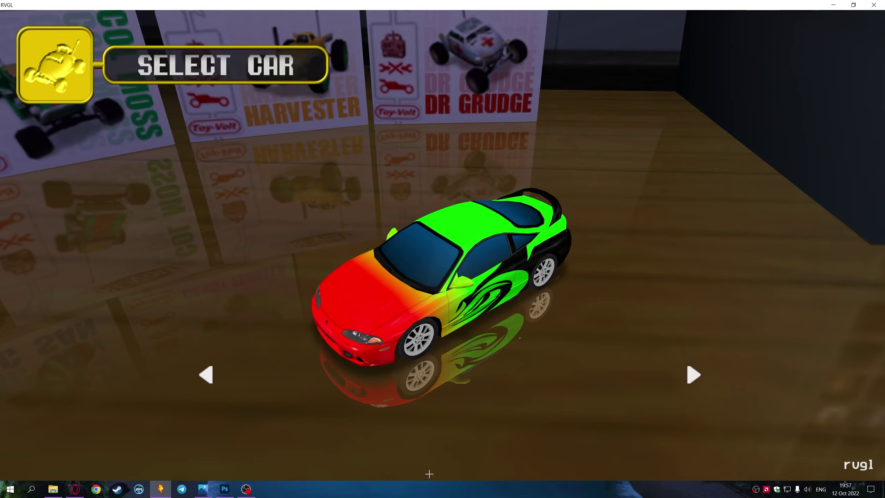
{"action": "key", "text": "Return"}
Choose the Rooftops 1 track and start the race
{"action": "key", "text": "Right"}
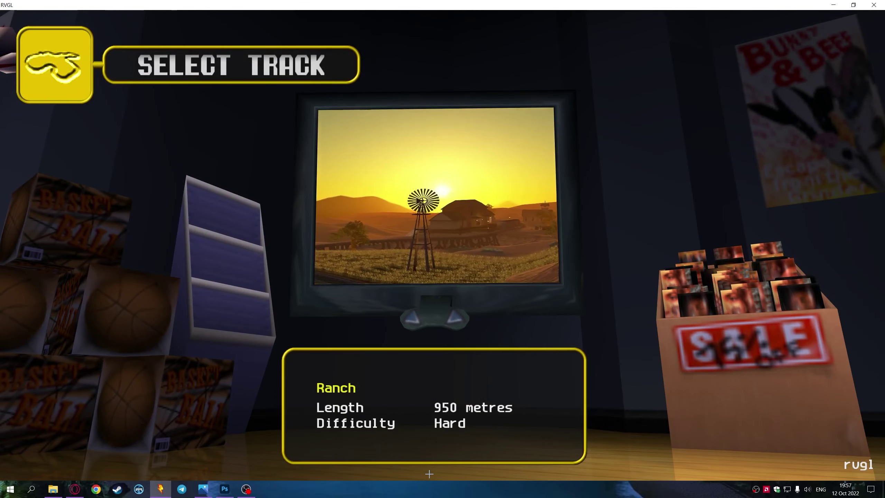
{"action": "key", "text": "Right"}
{"action": "key", "text": "Right"}
{"action": "key", "text": "Right"}
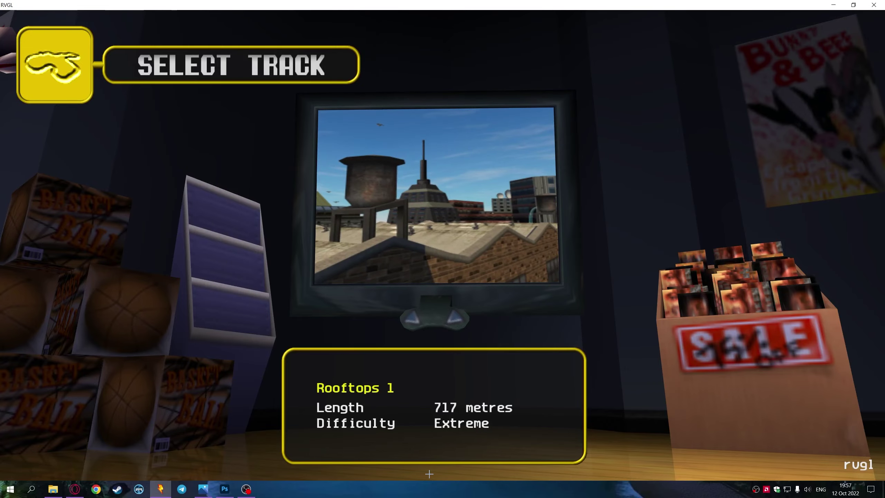
{"action": "key", "text": "Return"}
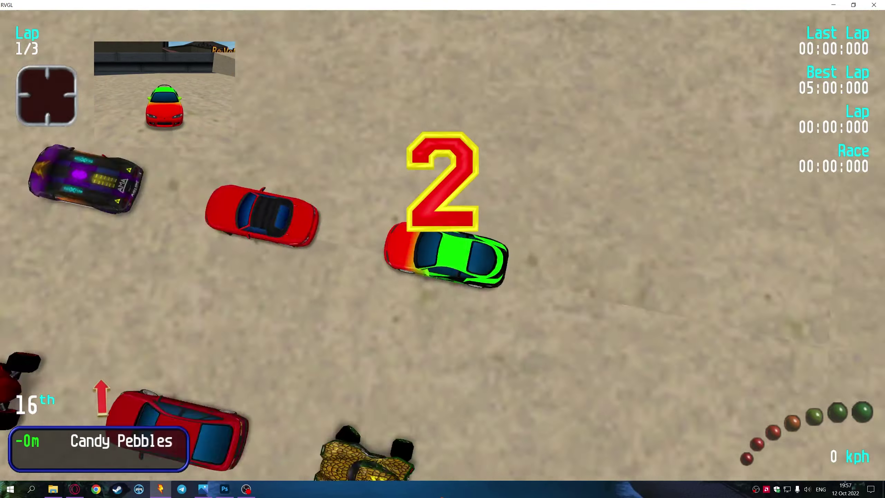
Accelerate off the start past rivals across the tiled and sandy rooftops into the tunnel
{"action": "key", "text": "Up"}
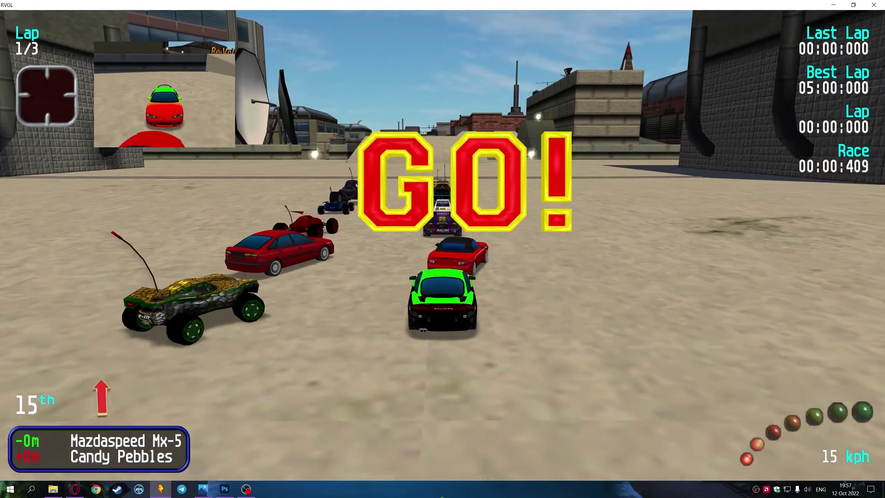
{"action": "key", "text": "Up"}
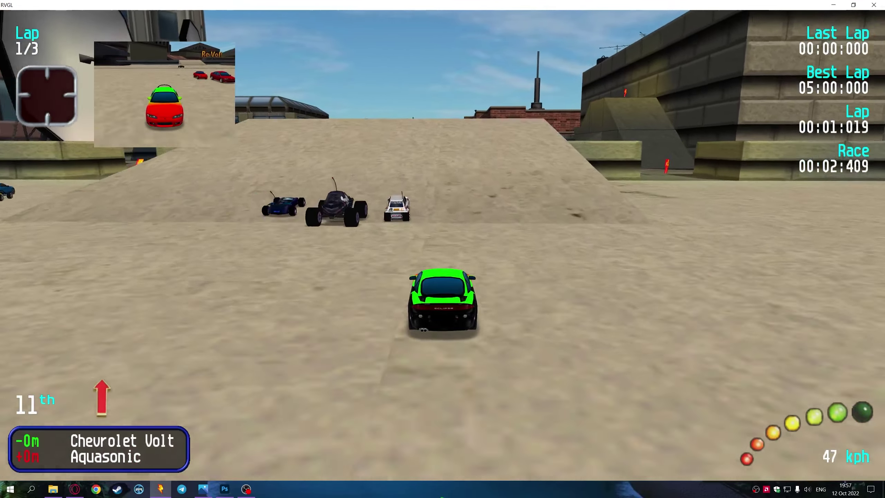
{"action": "key", "text": "Up"}
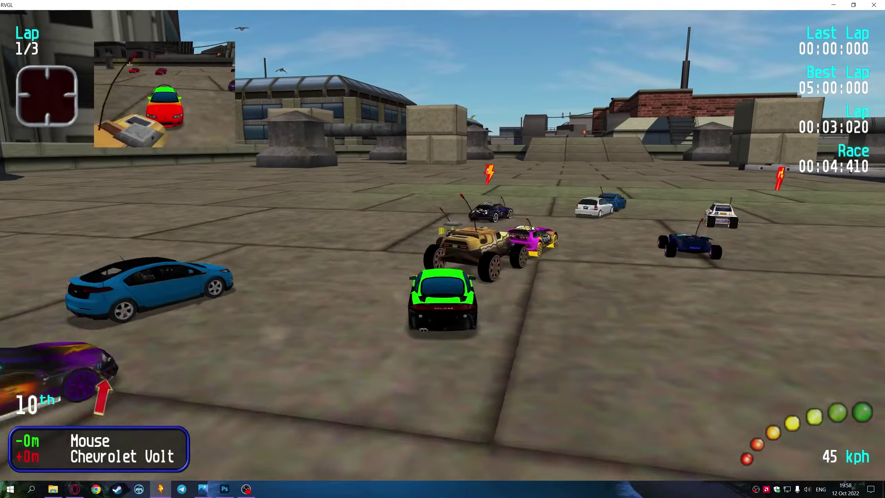
{"action": "key", "text": "Up"}
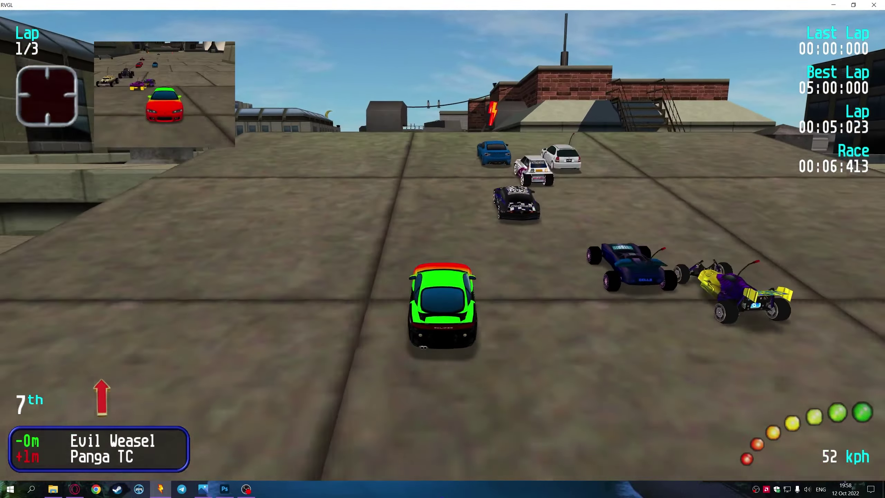
{"action": "key", "text": "Up"}
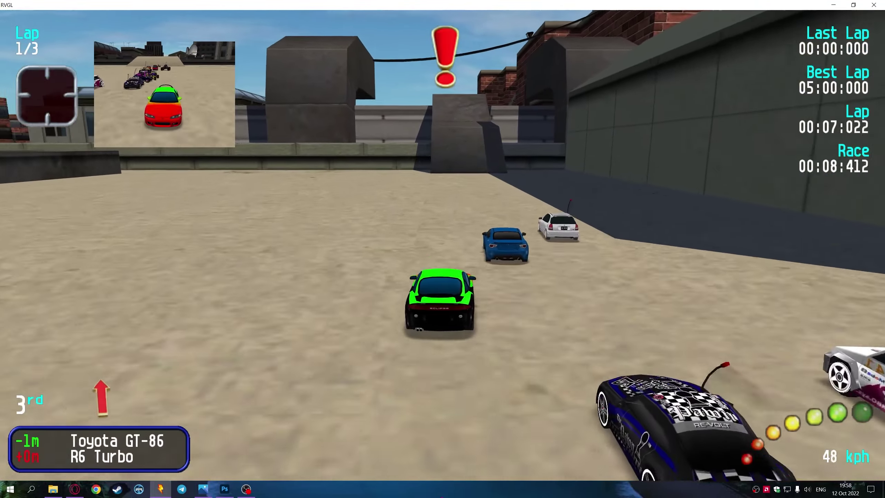
{"action": "key", "text": "Up"}
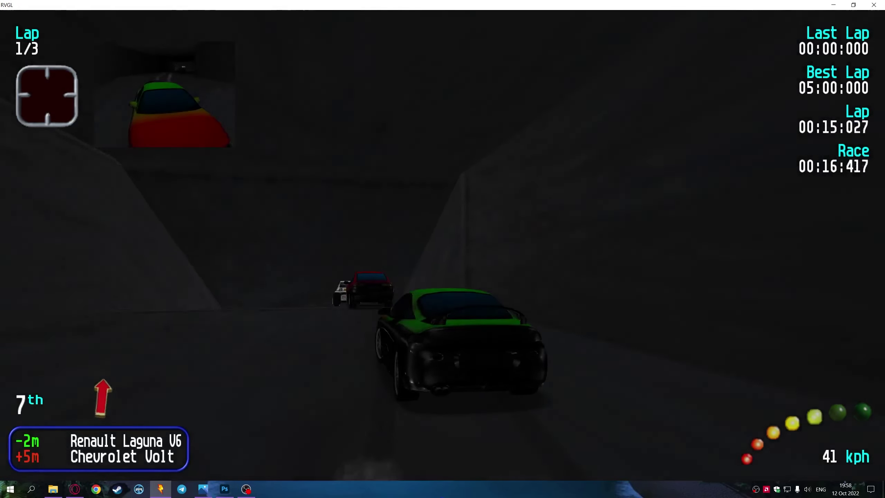
{"action": "key", "text": "Up"}
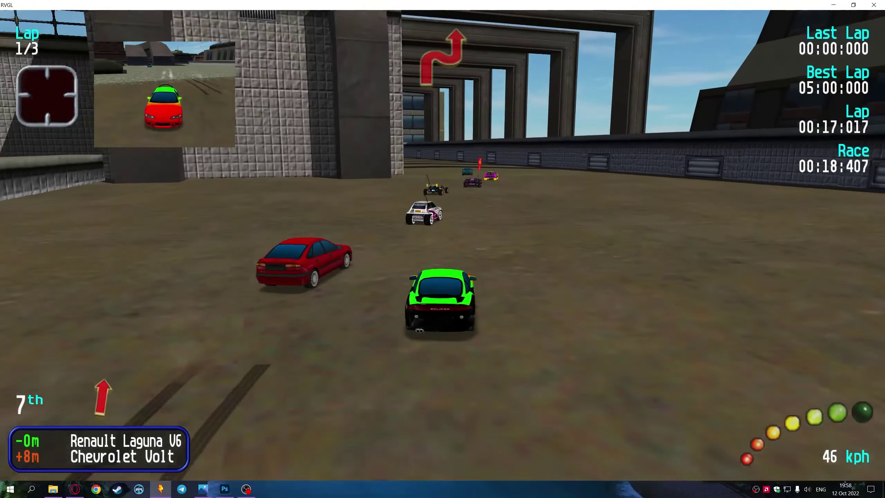
Exit the tunnel and steer over the ramp, brick ledge and up the concrete slope
{"action": "key", "text": "Left"}
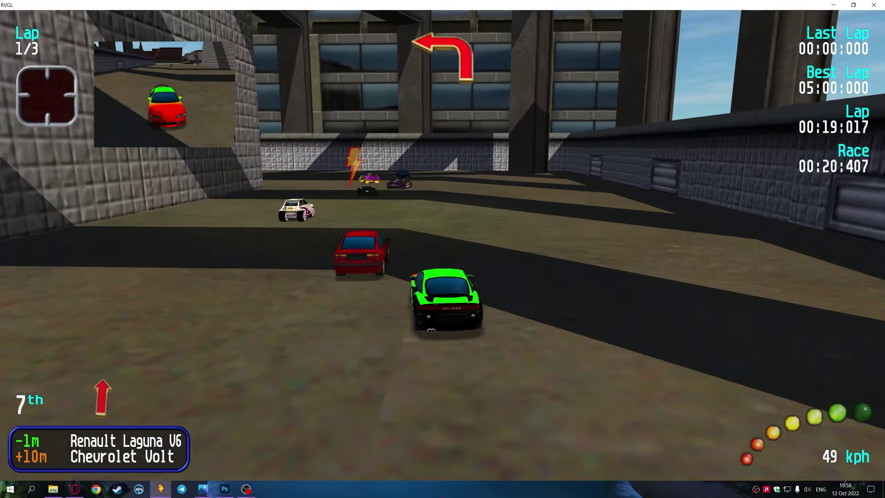
{"action": "key", "text": "Up"}
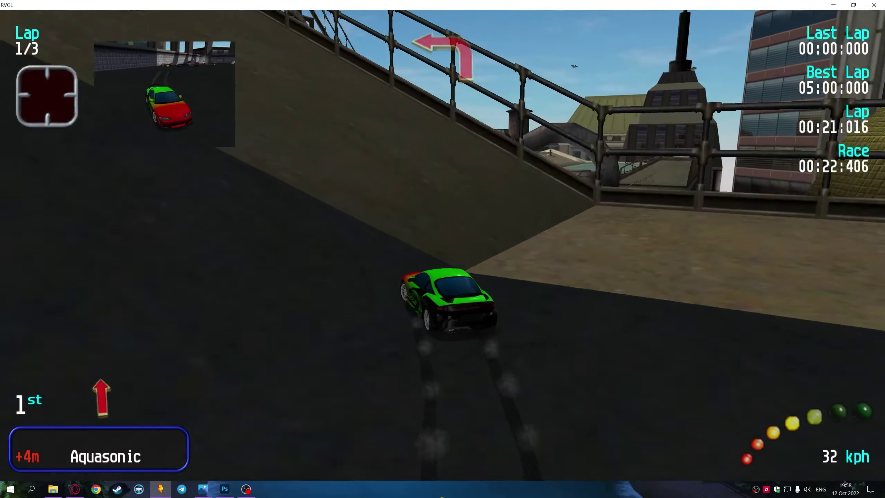
{"action": "key", "text": "Right"}
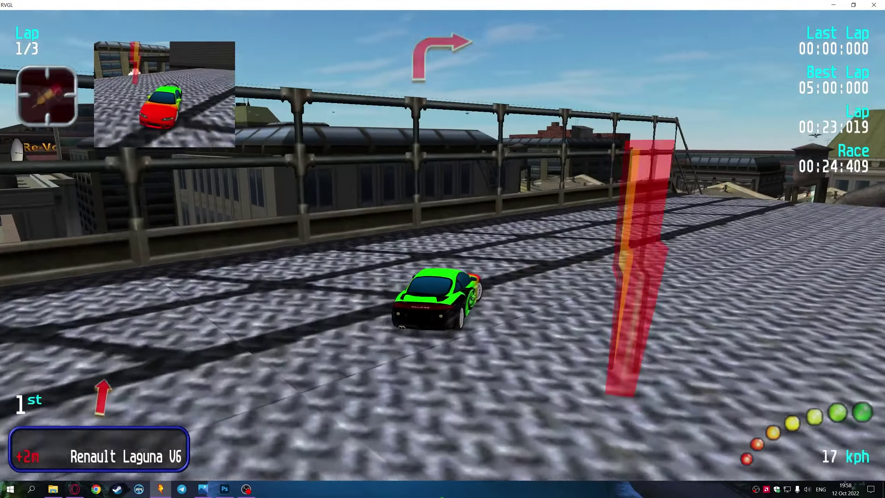
{"action": "key", "text": "Right"}
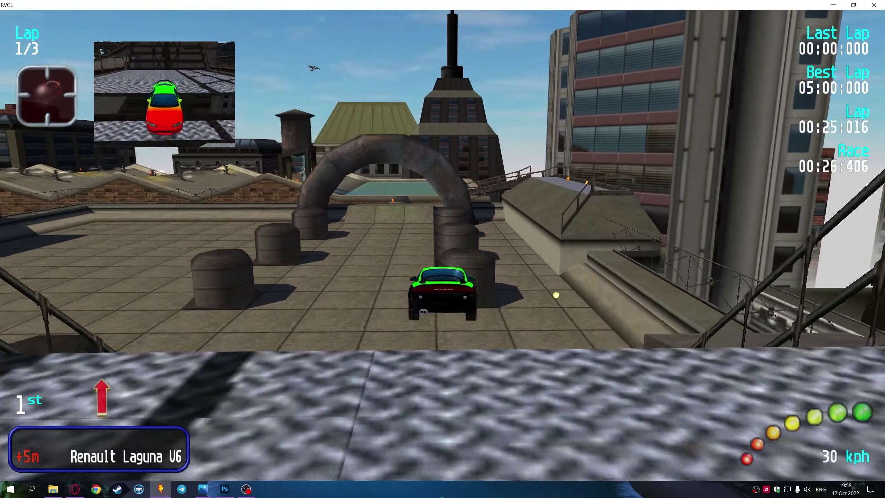
{"action": "key", "text": "Up"}
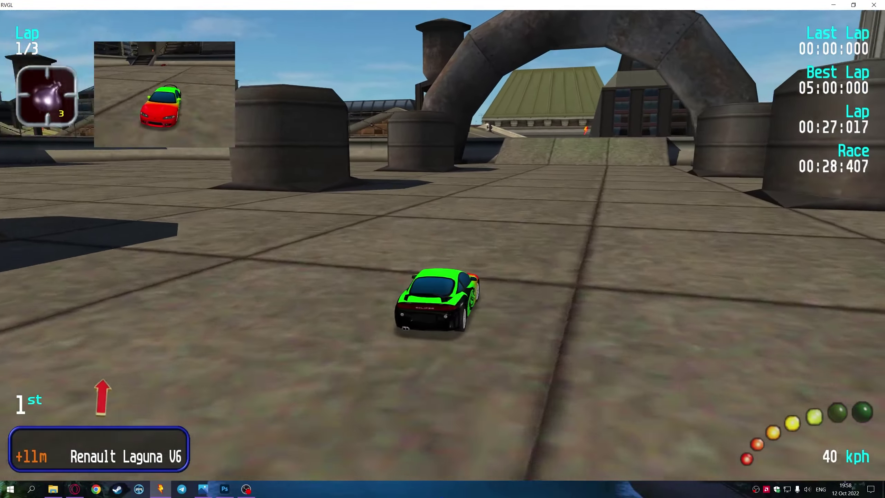
{"action": "key", "text": "Up"}
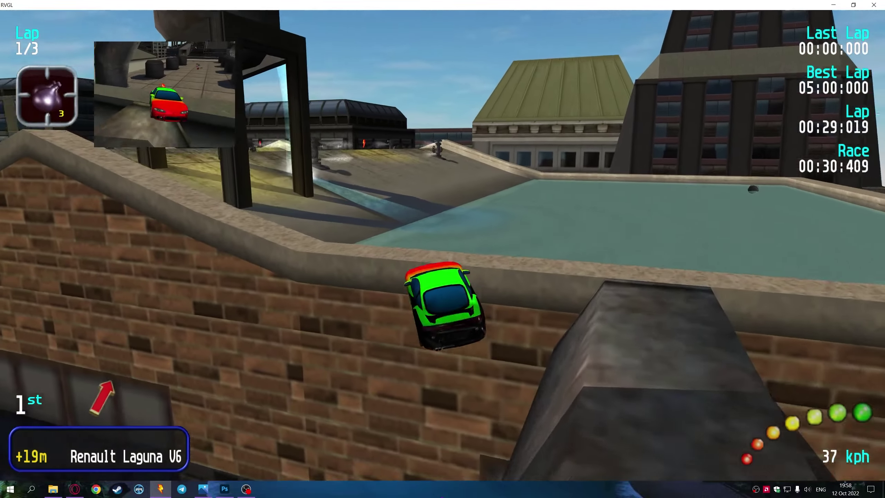
{"action": "key", "text": "Up"}
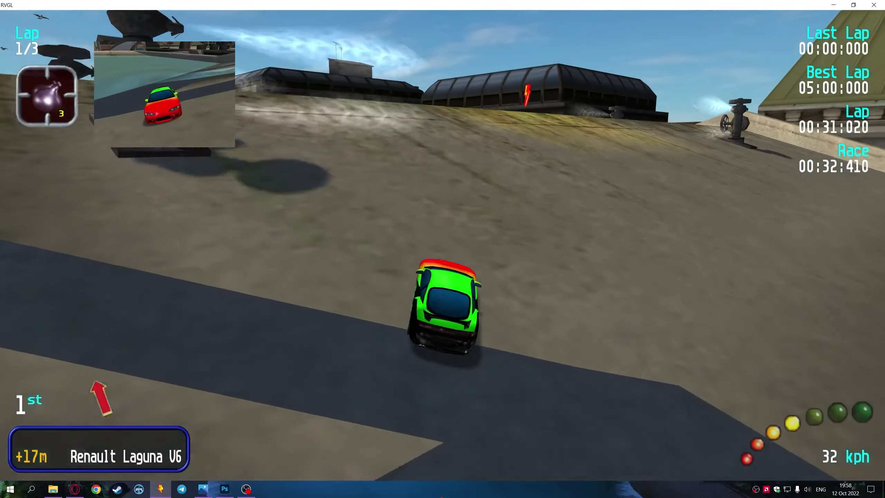
{"action": "key", "text": "Left"}
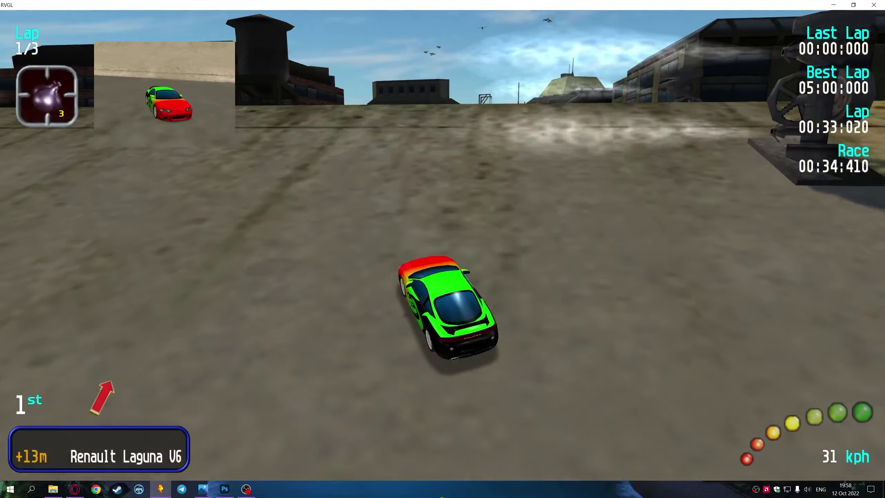
{"action": "key", "text": "Up"}
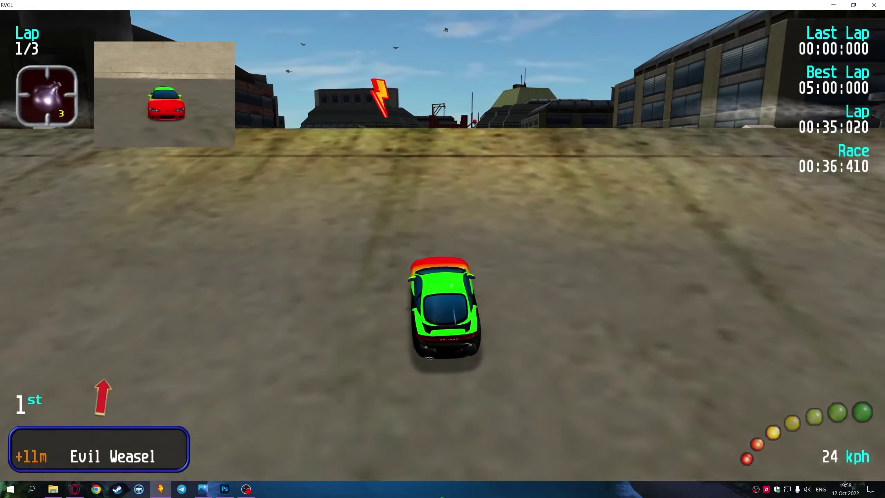
{"action": "key", "text": "Up"}
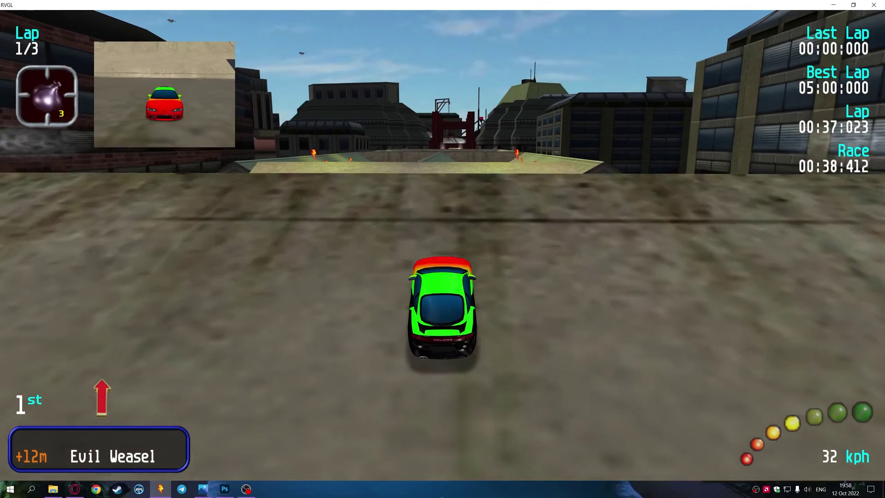
{"action": "key", "text": "Up"}
{"action": "key", "text": "Up"}
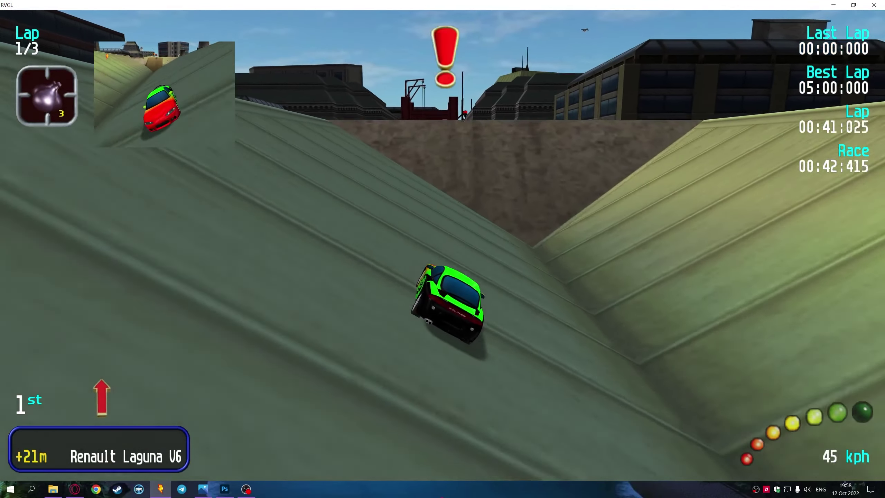
Drive down the green roof, throw water balloons, and cross the sand to finish lap 1 in 01:07:129
{"action": "key", "text": "Up"}
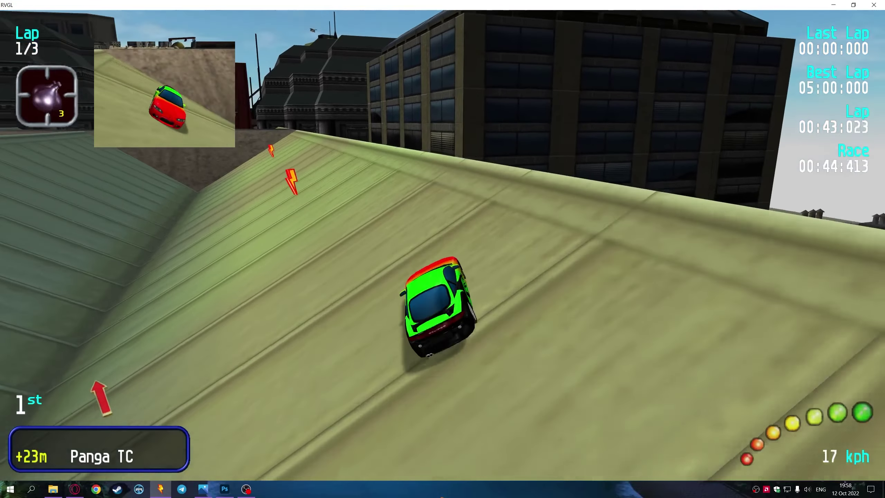
{"action": "key", "text": "Up"}
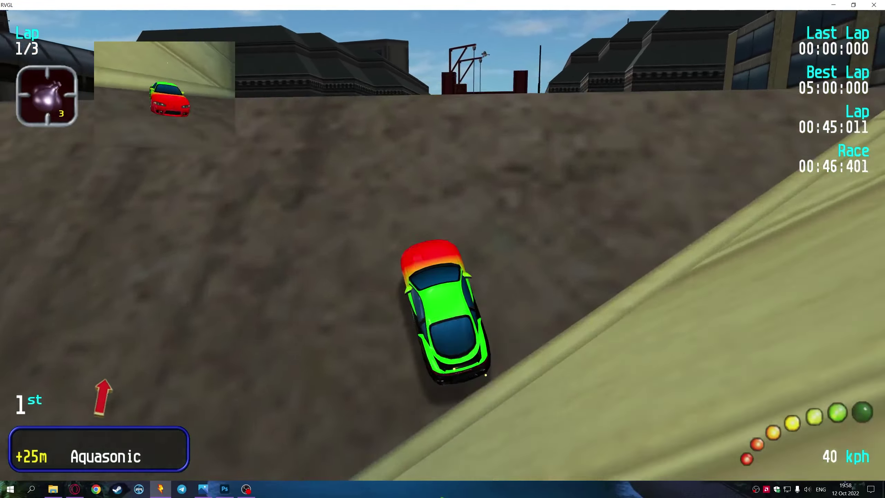
{"action": "key", "text": "Up"}
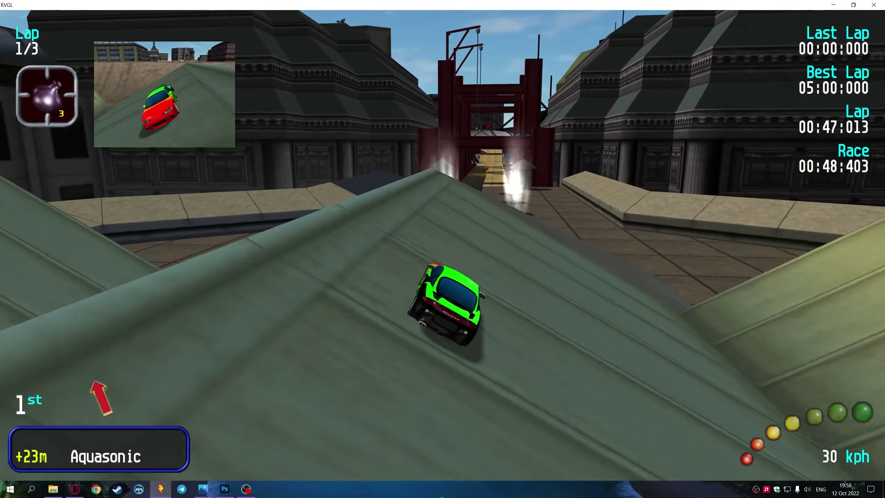
{"action": "key", "text": "Up"}
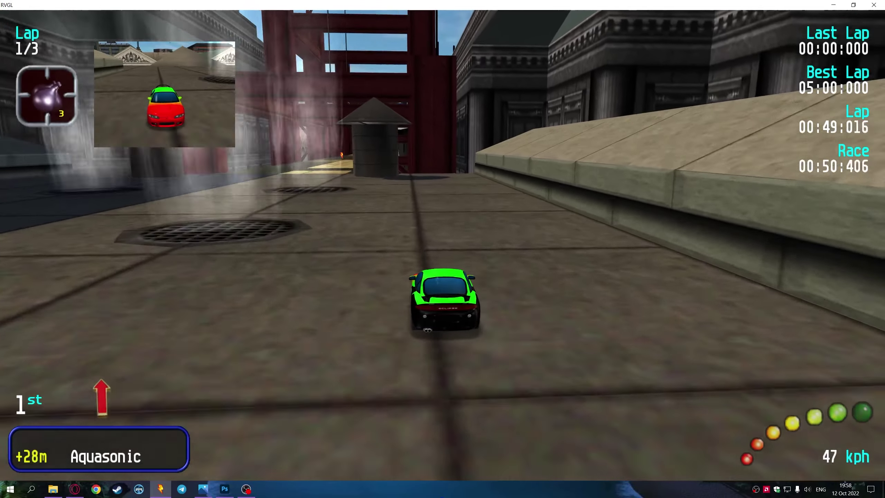
{"action": "key", "text": "Up"}
{"action": "key", "text": "ctrl"}
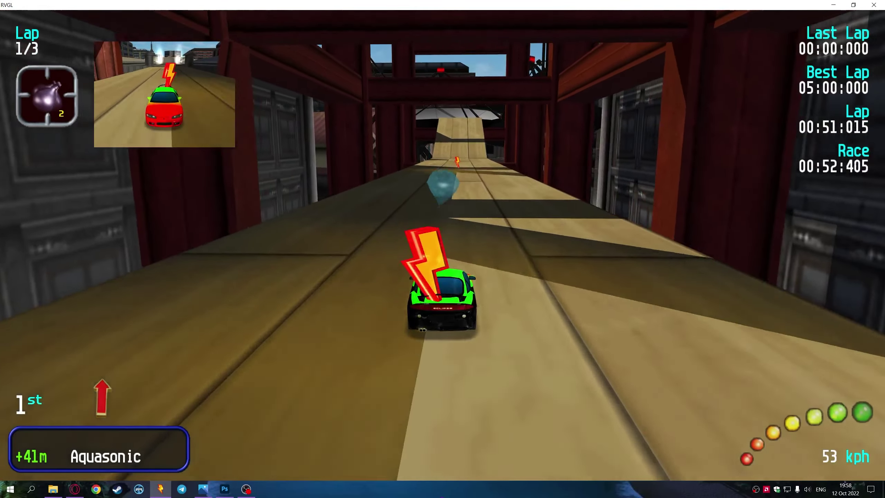
{"action": "key", "text": "ctrl"}
{"action": "key", "text": "Up"}
{"action": "key", "text": "ctrl"}
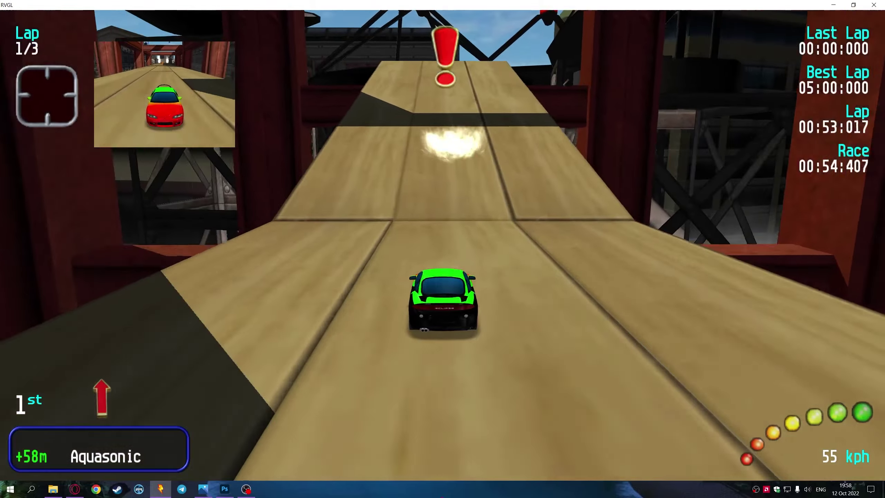
{"action": "key", "text": "Up"}
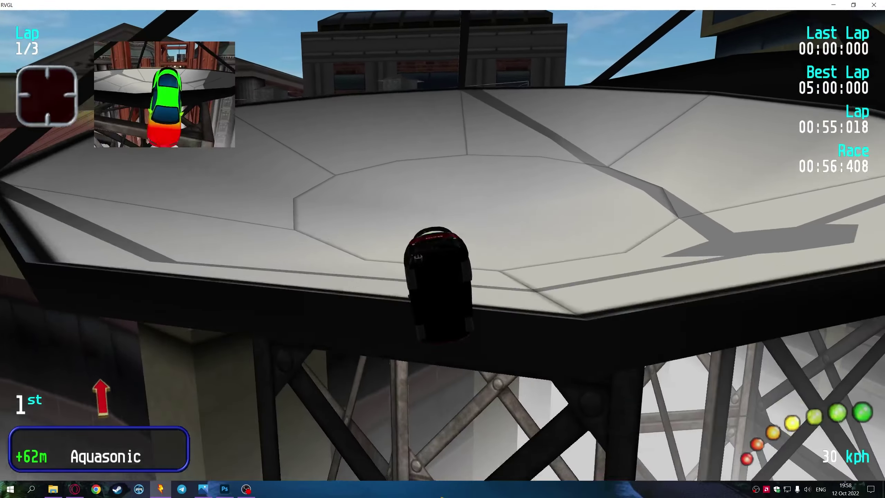
{"action": "key", "text": "Up"}
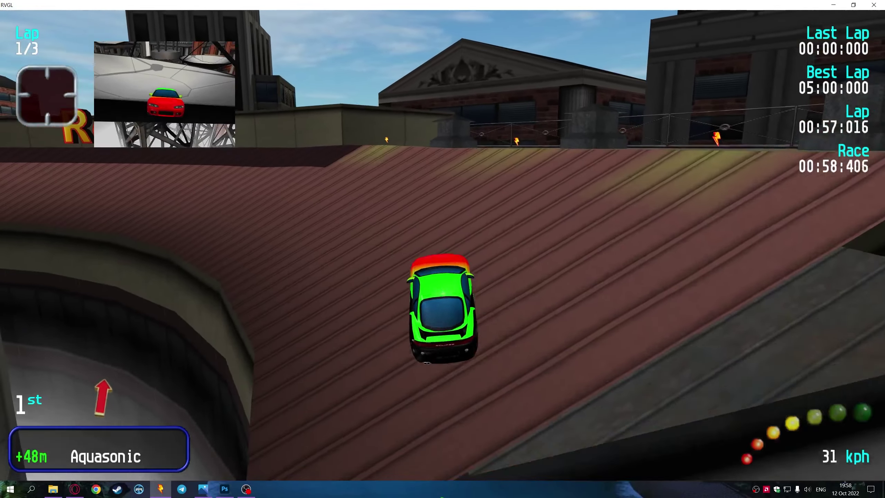
{"action": "key", "text": "Up"}
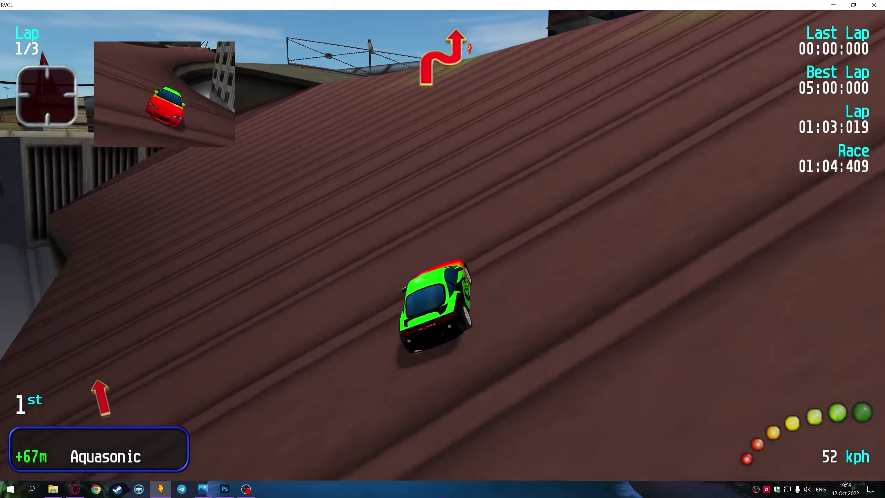
{"action": "key", "text": "Up"}
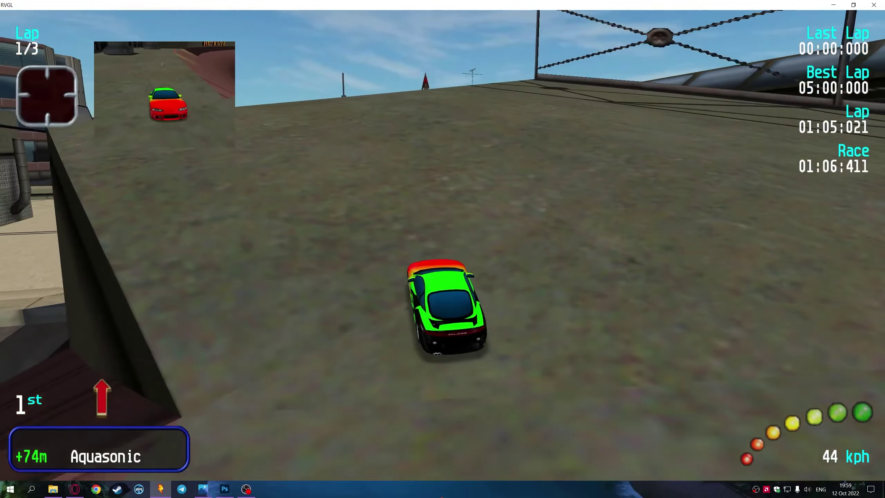
{"action": "key", "text": "Up"}
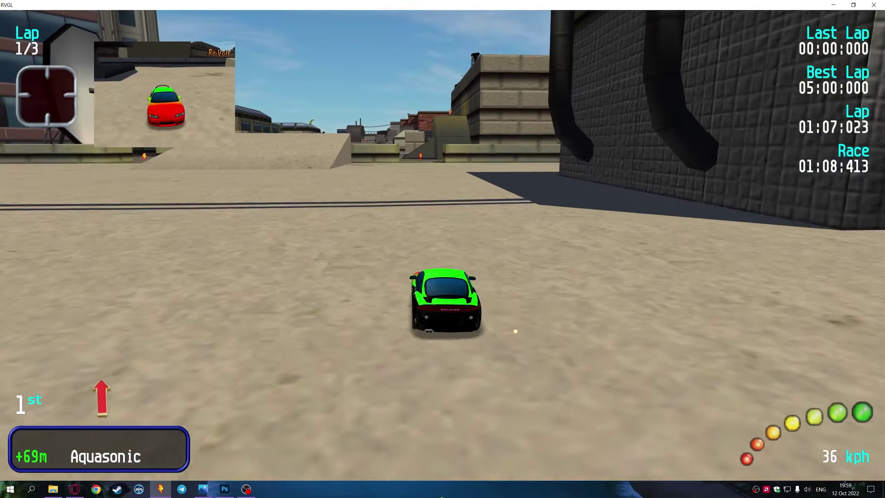
Drive across the tiled rooftop and sand, collecting the rocket weapon pickup
{"action": "key", "text": "Up"}
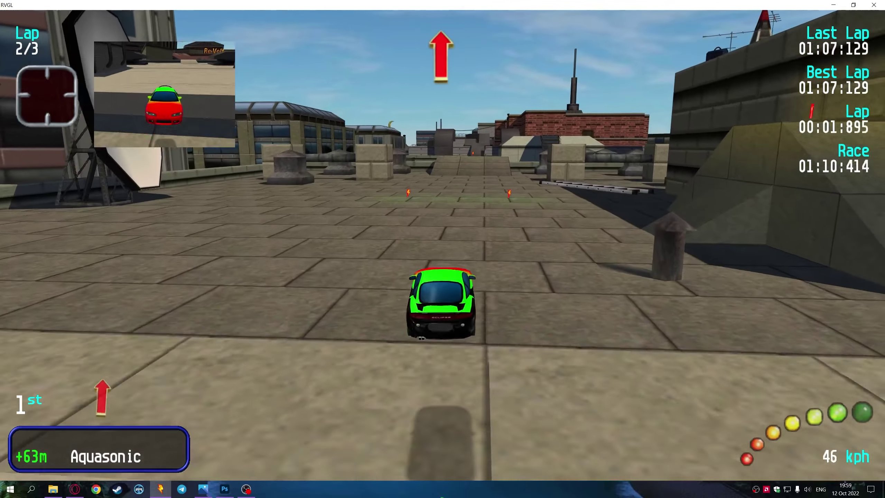
{"action": "key", "text": "Up"}
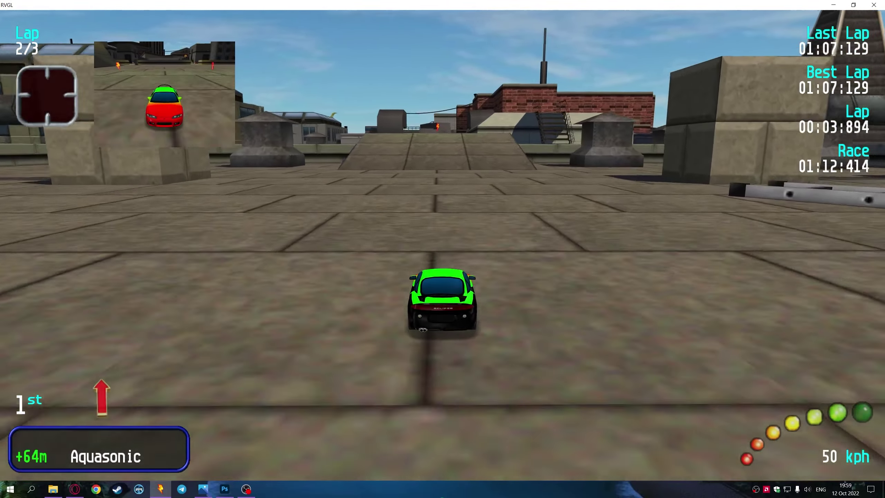
{"action": "key", "text": "Up"}
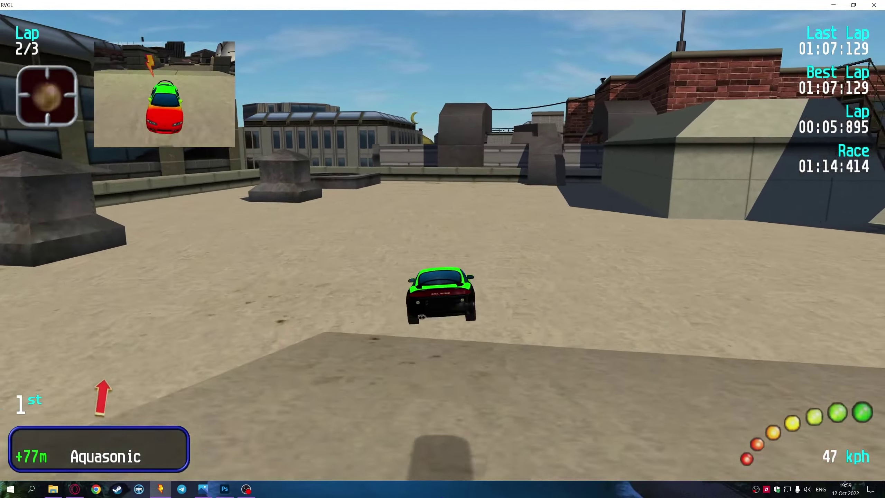
{"action": "key", "text": "Up"}
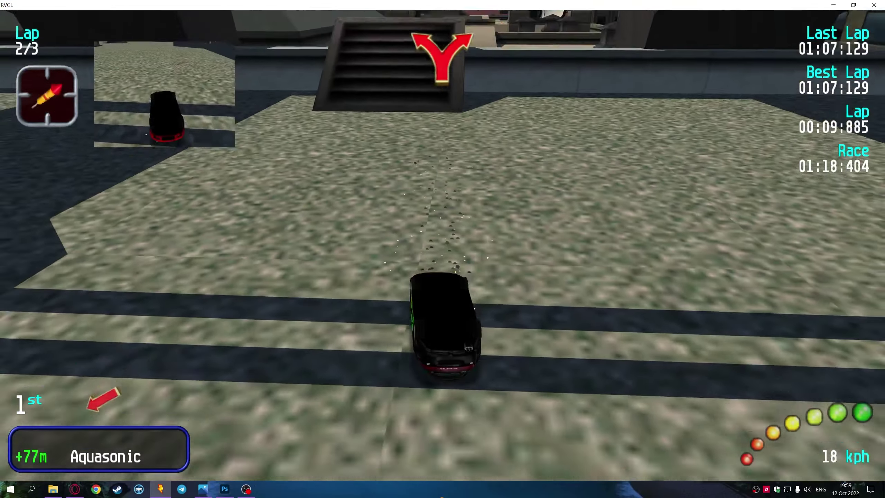
{"action": "key", "text": "Up"}
{"action": "key", "text": "Up"}
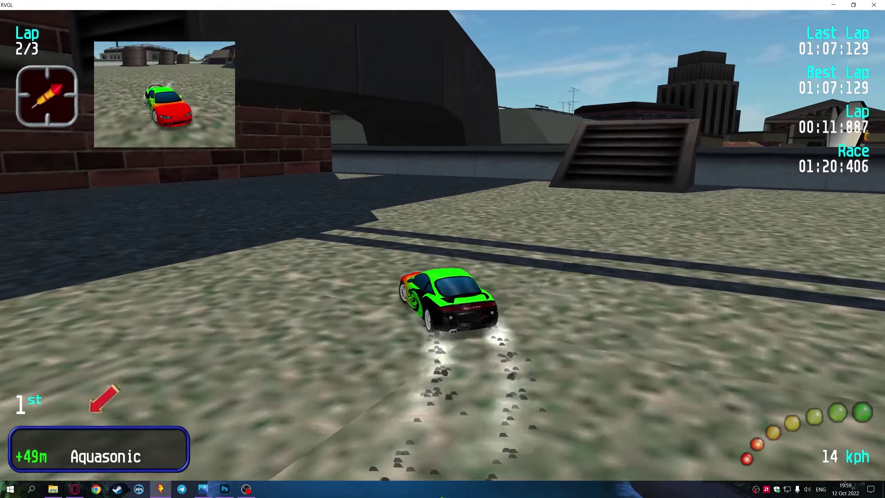
{"action": "key", "text": "Up"}
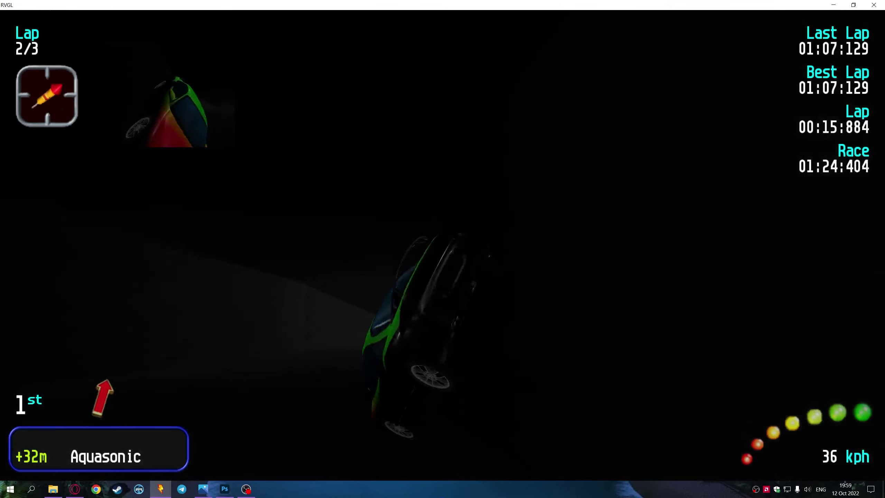
Exit the dark tunnel and steer left and right along the rooftop over the ramp
{"action": "key", "text": "Up"}
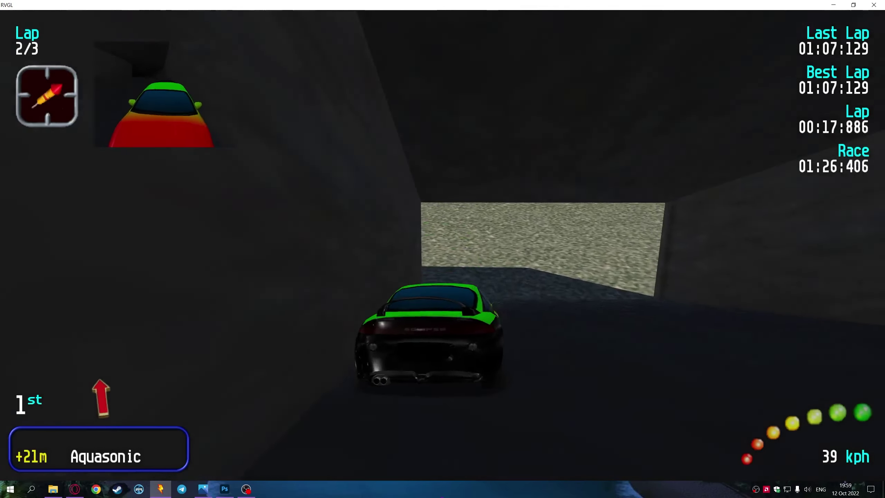
{"action": "key", "text": "Left"}
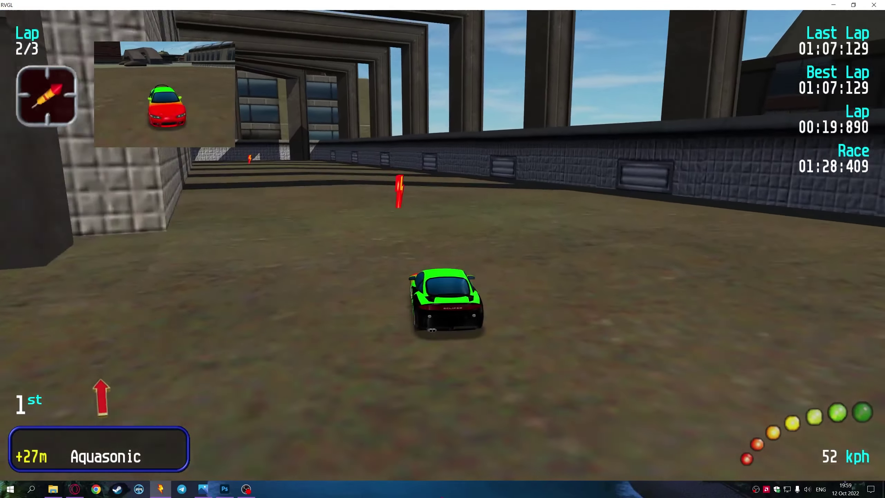
{"action": "key", "text": "Left"}
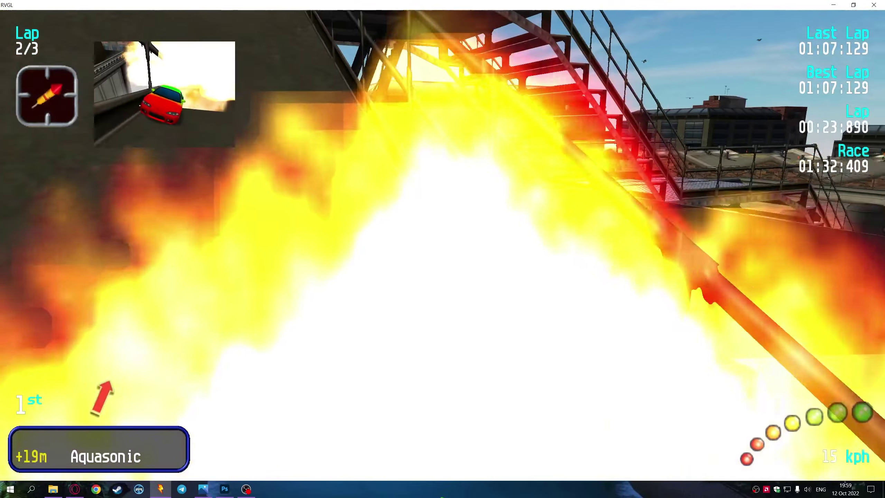
{"action": "key", "text": "Up"}
{"action": "key", "text": "Right"}
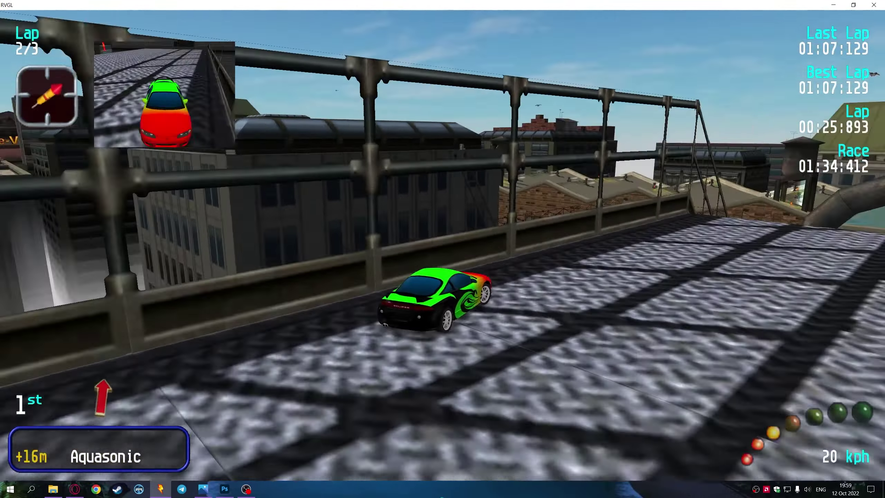
{"action": "key", "text": "Up"}
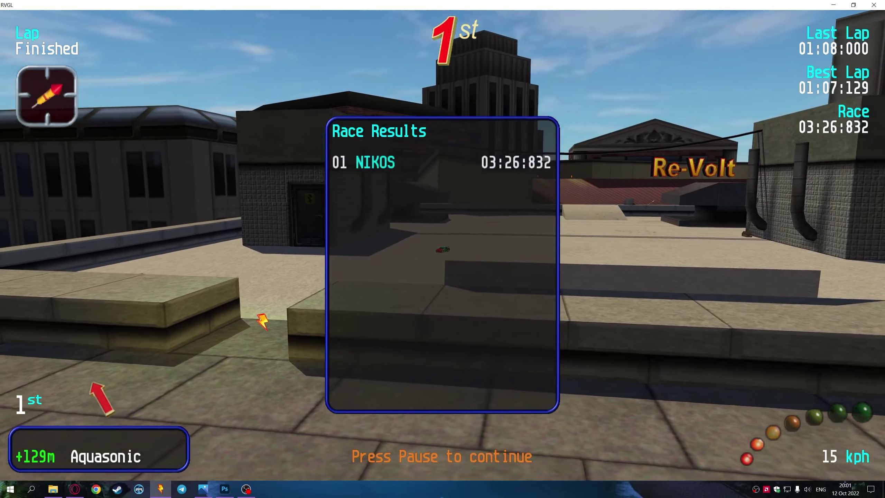
Pause the finished race and select Quit to reach the Really Quit? prompt
{"action": "key", "text": "Escape"}
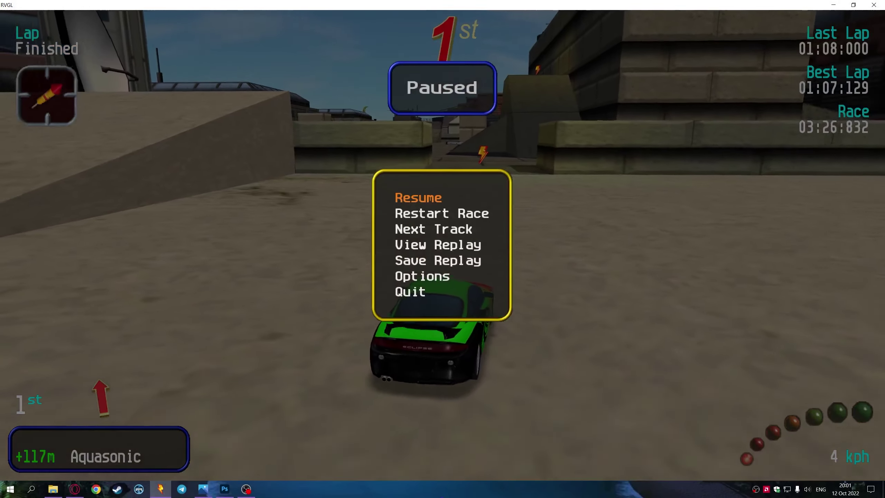
{"action": "key", "text": "Return"}
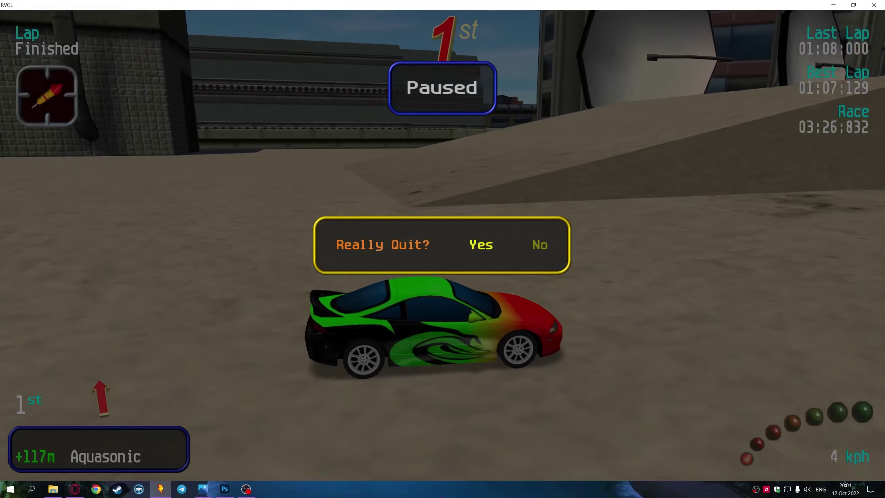